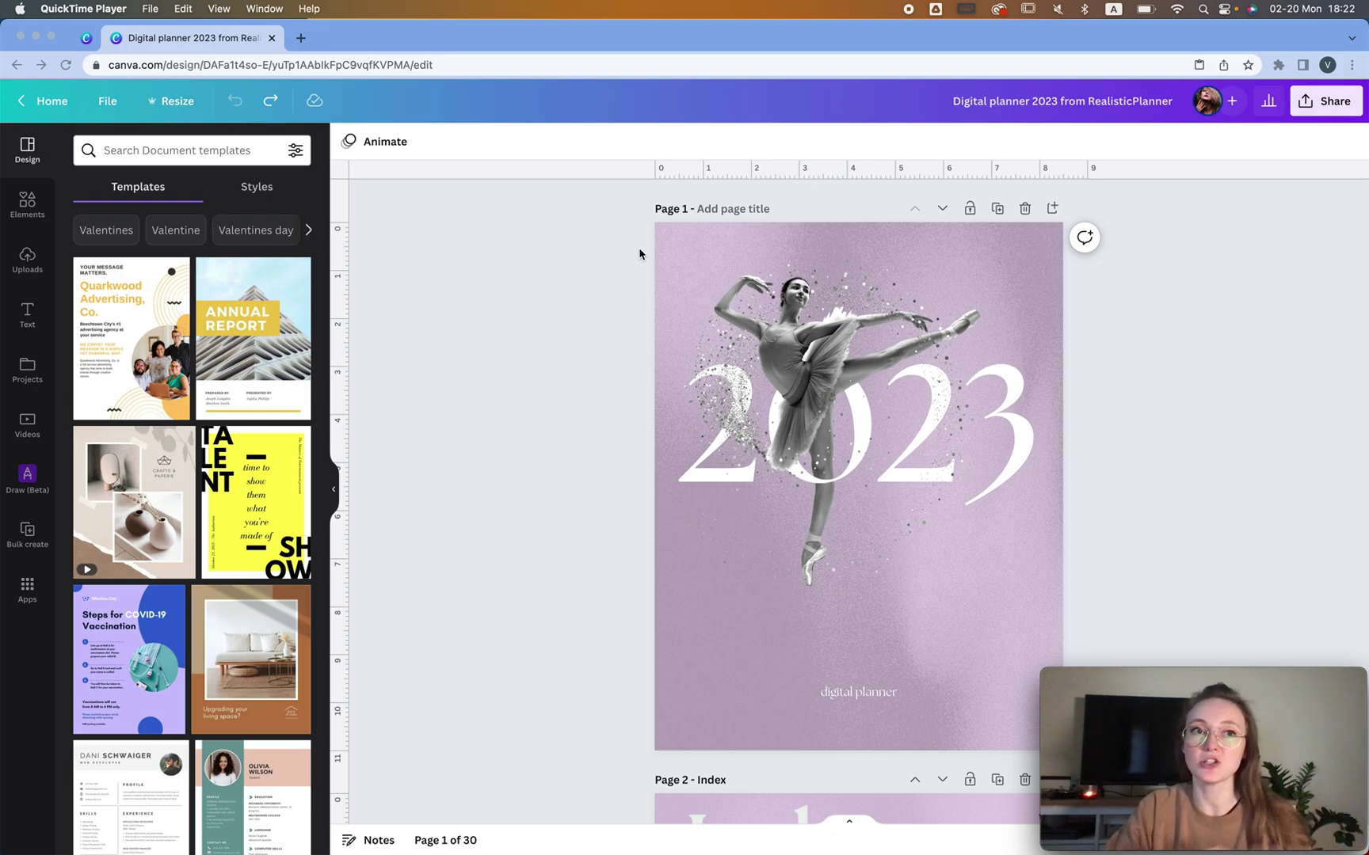
Switch to the Chrome tab with Canva's 'digital planner' template search results
{"action": "left_click", "coordinate": [86, 40]}
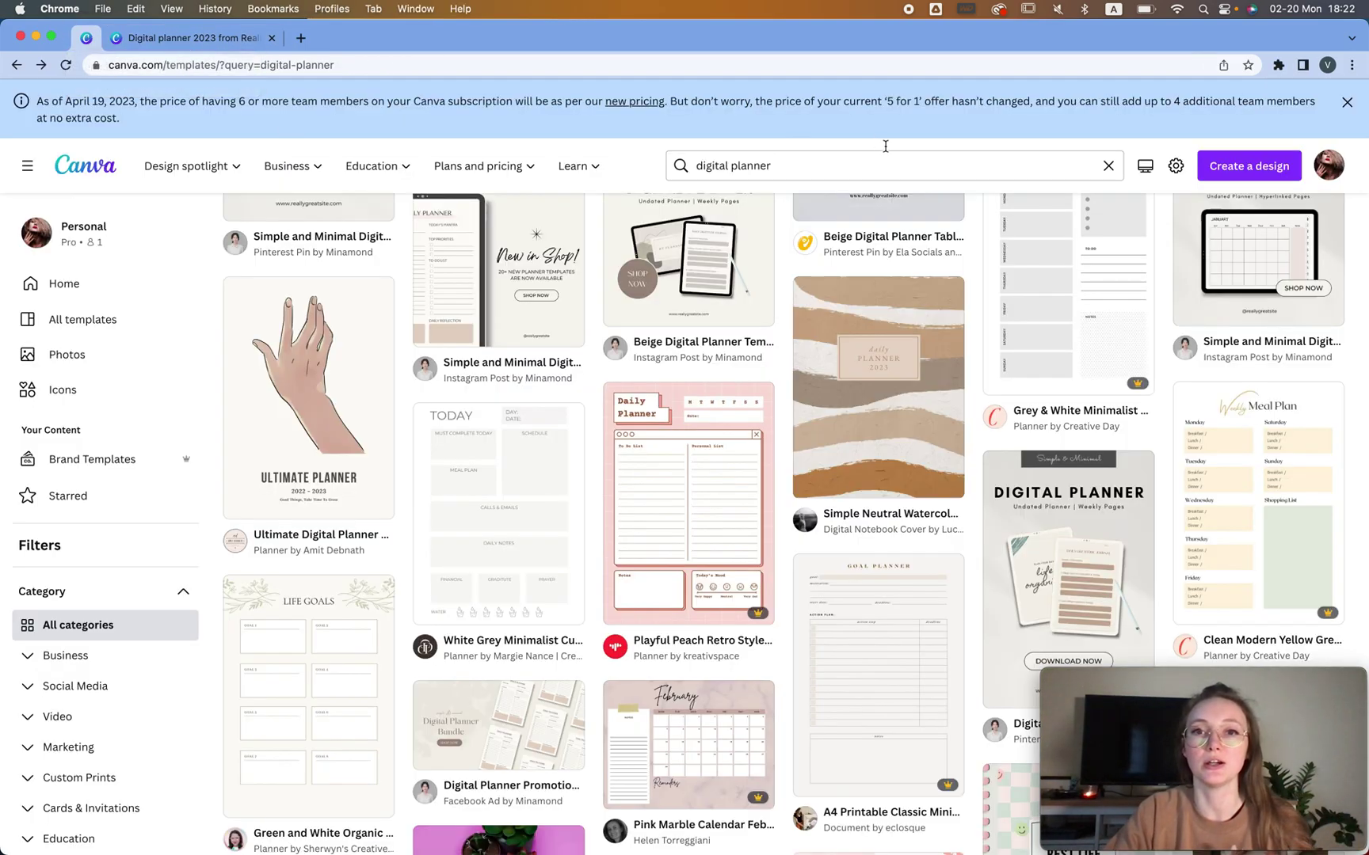
Search templates for 'cover' and open the beige Journal & Planner 2023 cover as a new design
{"action": "triple_click", "coordinate": [726, 167]}
{"action": "key", "text": "BackSpace"}
{"action": "type", "text": "cover"}
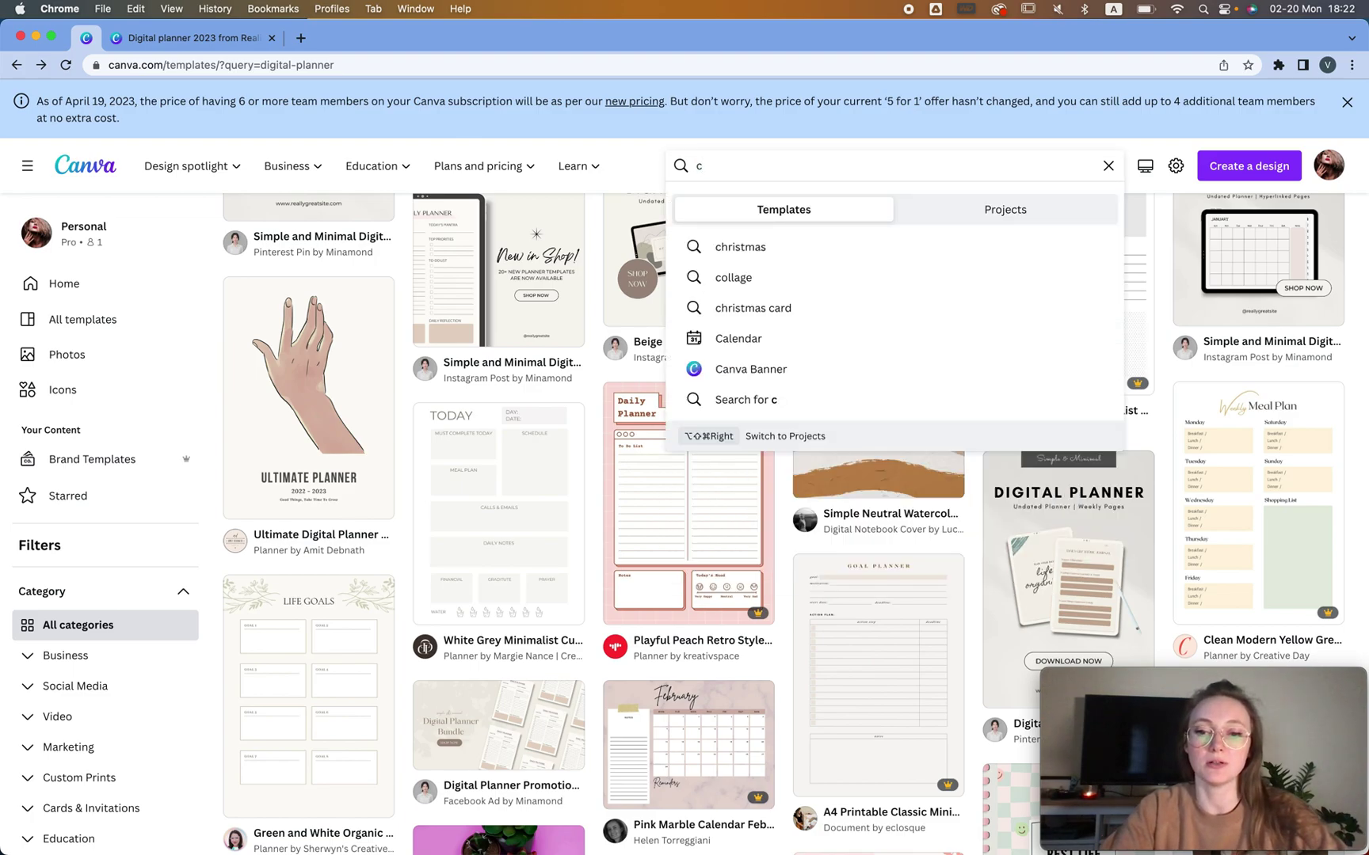
{"action": "key", "text": "Return"}
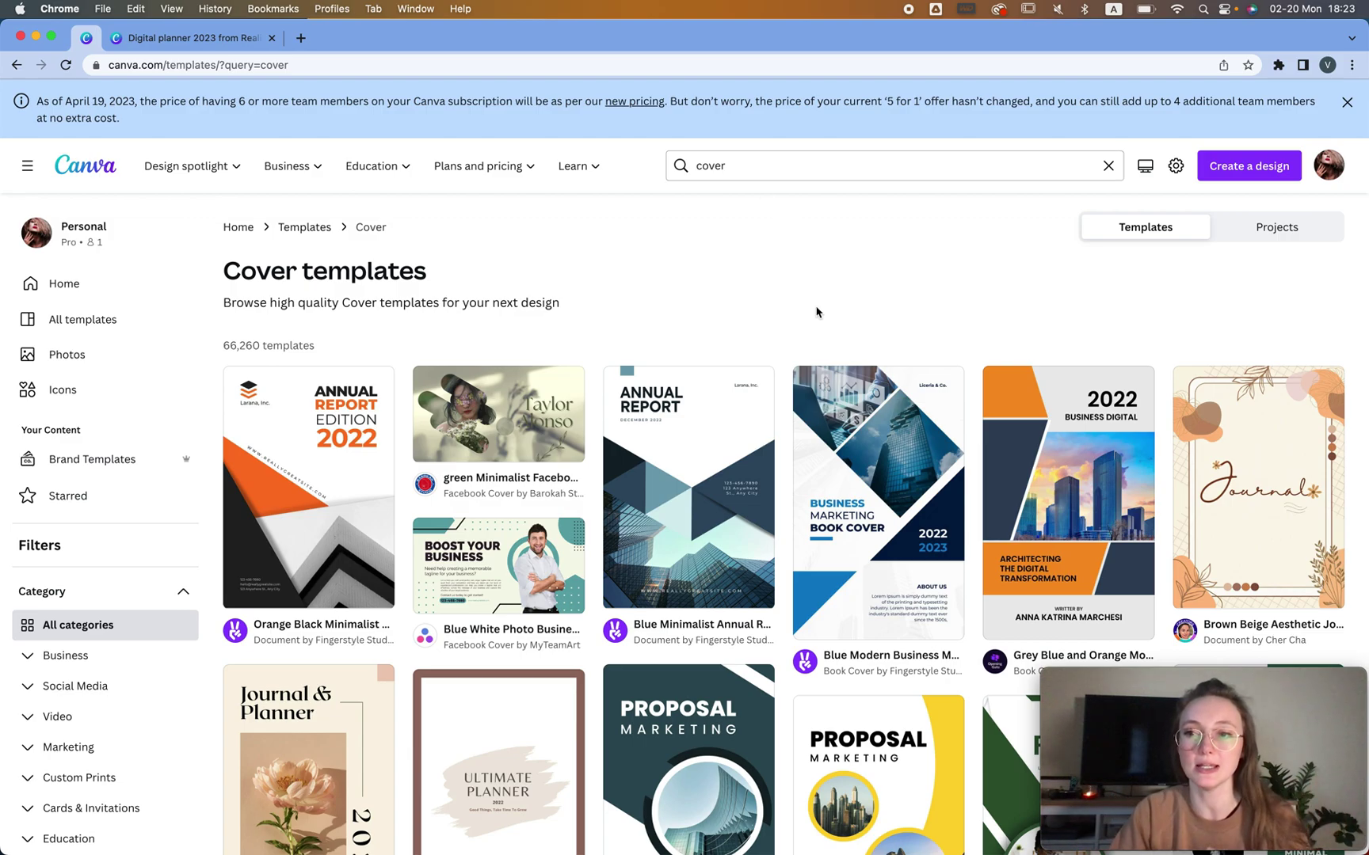
{"action": "left_click", "coordinate": [379, 705]}
{"action": "left_click", "coordinate": [963, 277]}
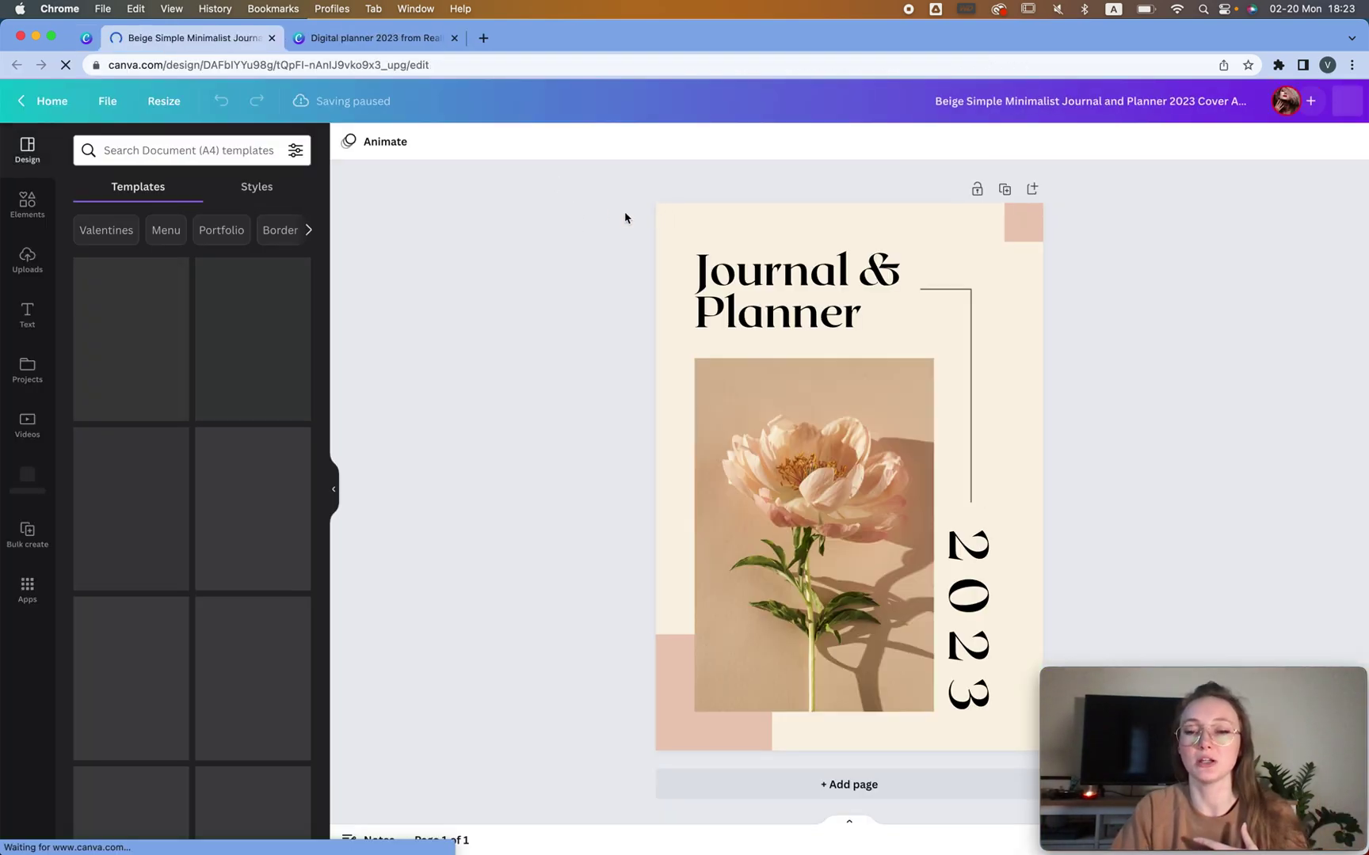
Copy the whole Journal & Planner cover and paste it onto a new page 2 of the planner
{"action": "left_click_drag", "start_coordinate": [605, 205], "coordinate": [1019, 746]}
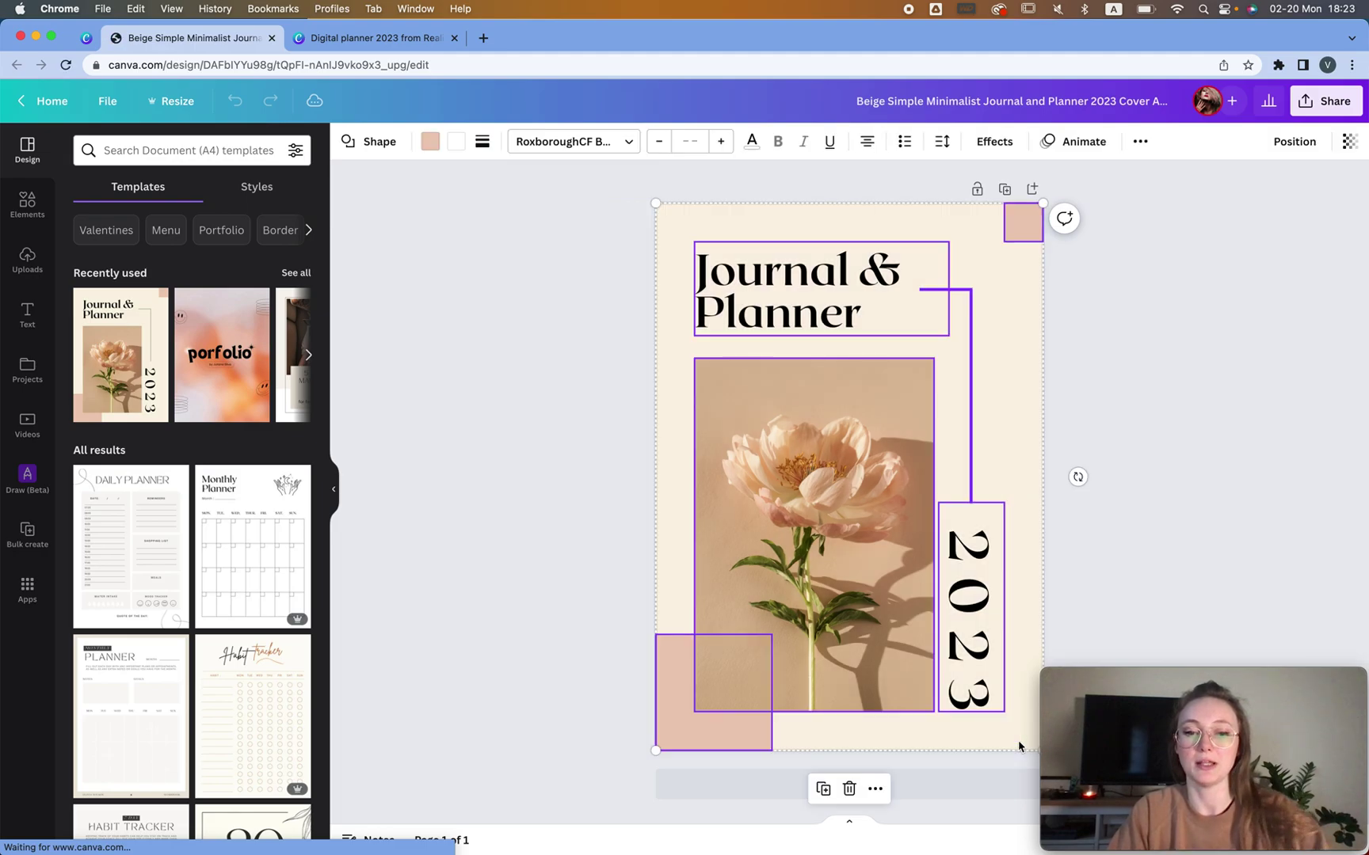
{"action": "left_click", "coordinate": [361, 38]}
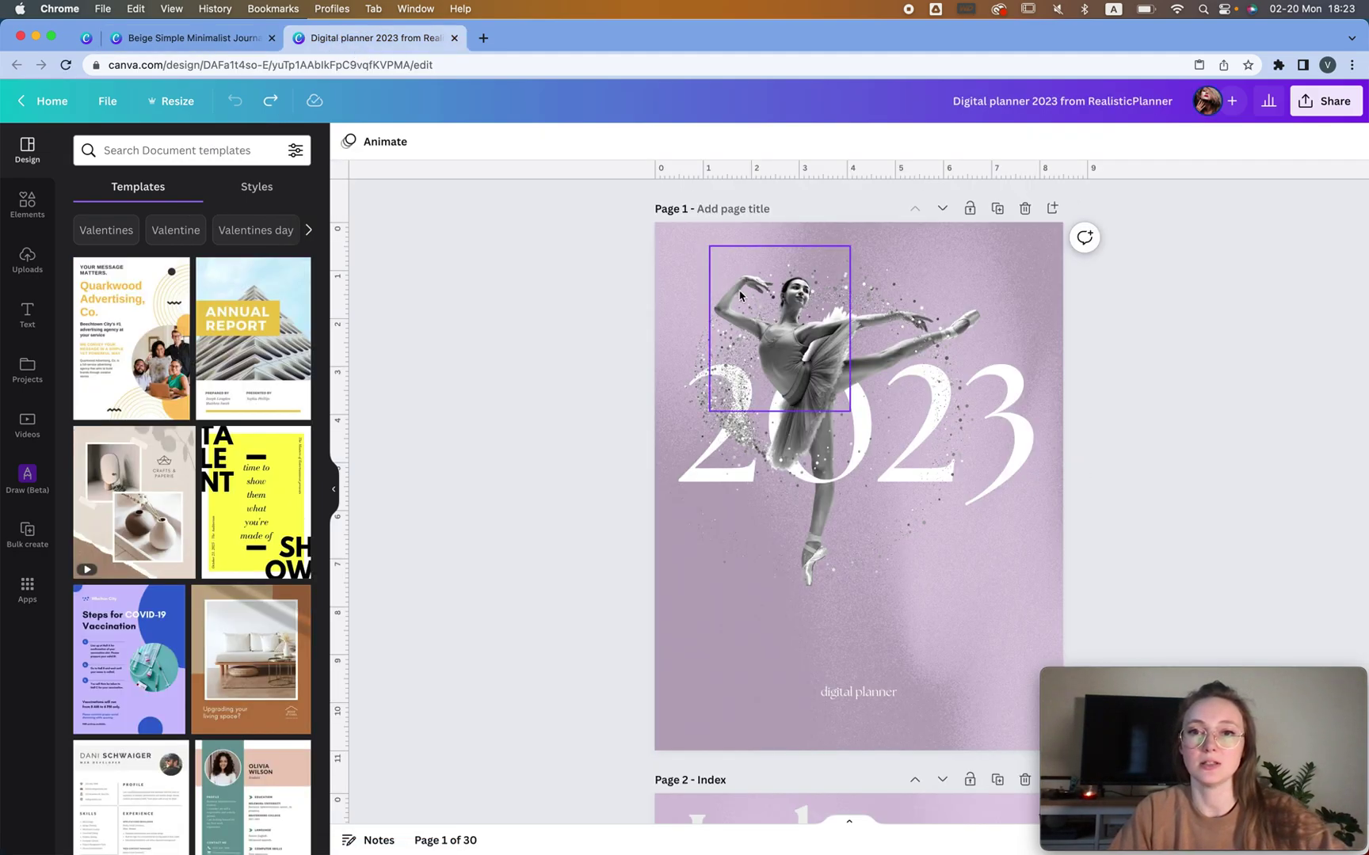
{"action": "left_click", "coordinate": [1056, 209]}
{"action": "left_click", "coordinate": [827, 464]}
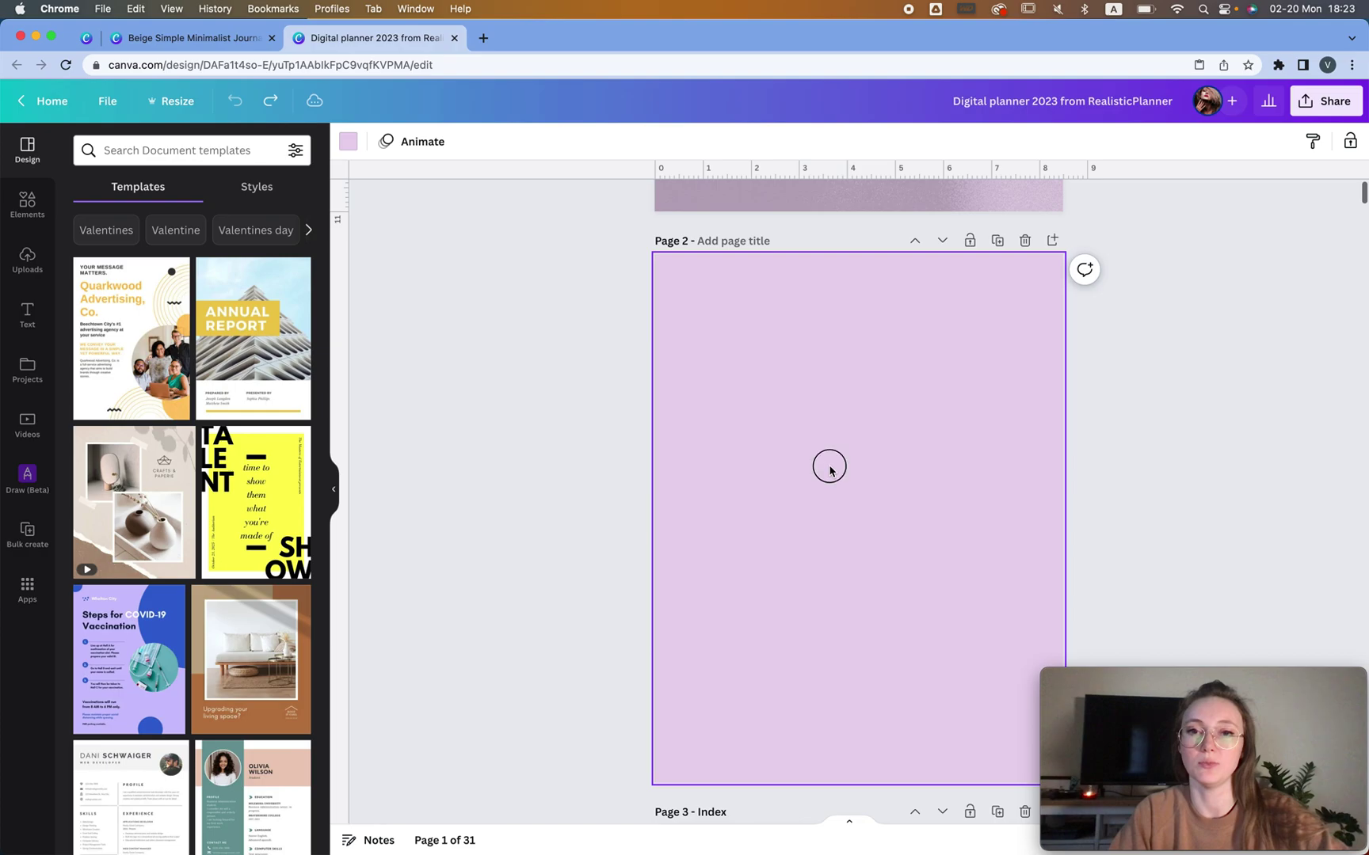
{"action": "right_click", "coordinate": [784, 371]}
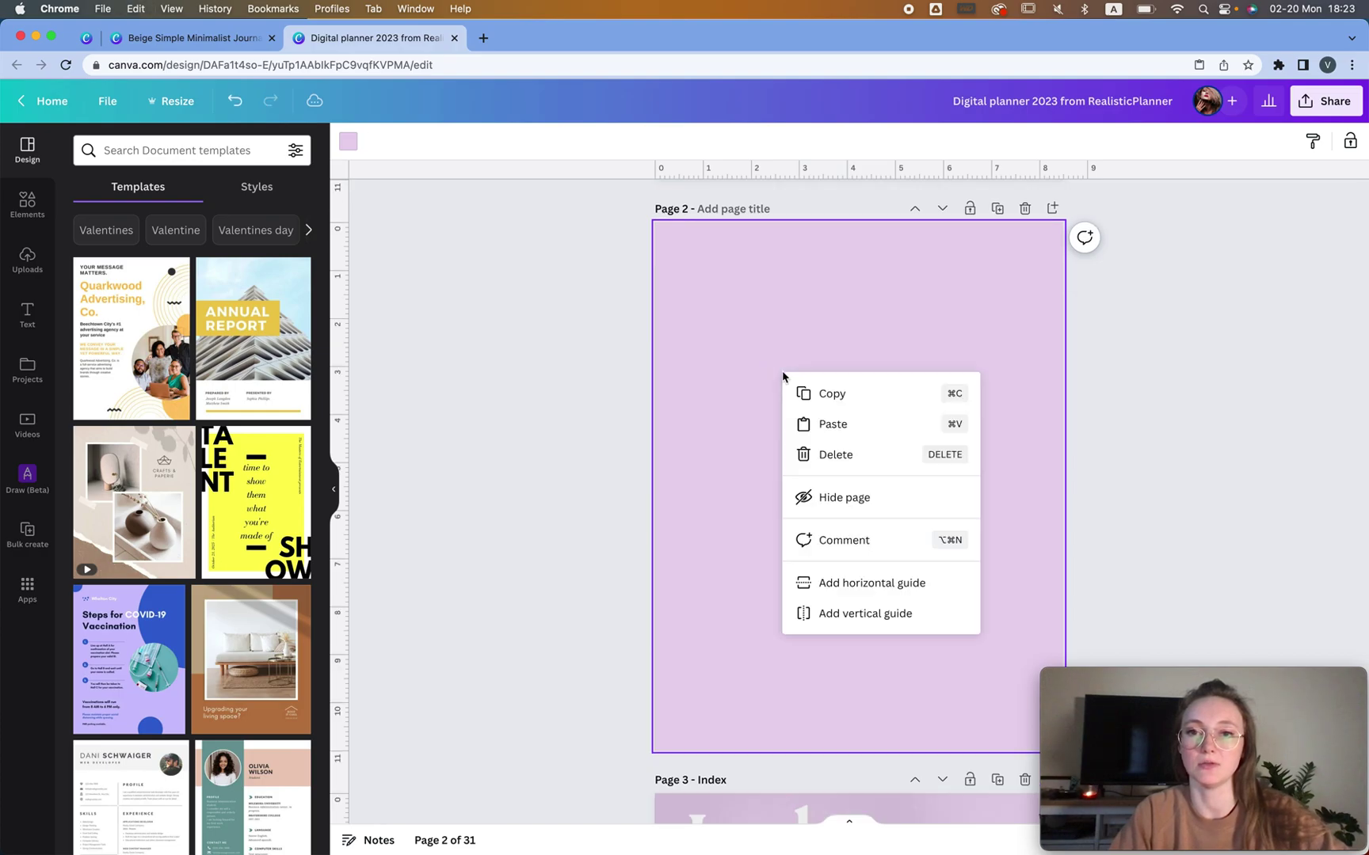
{"action": "left_click", "coordinate": [840, 422]}
{"action": "key", "text": "super+z"}
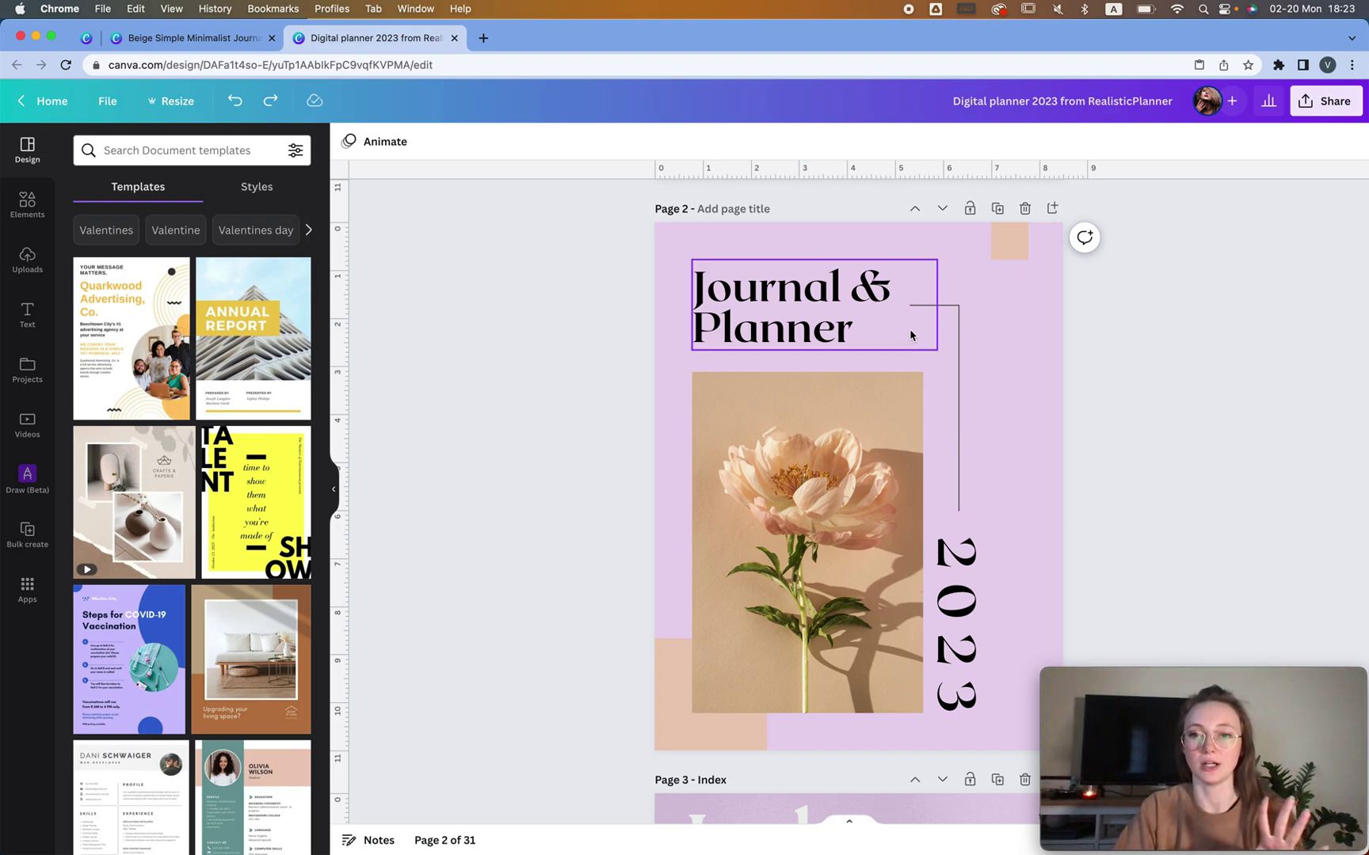
Select the cover's title, vertical 2023 text, peach squares and flower photo in turn
{"action": "left_click", "coordinate": [827, 309]}
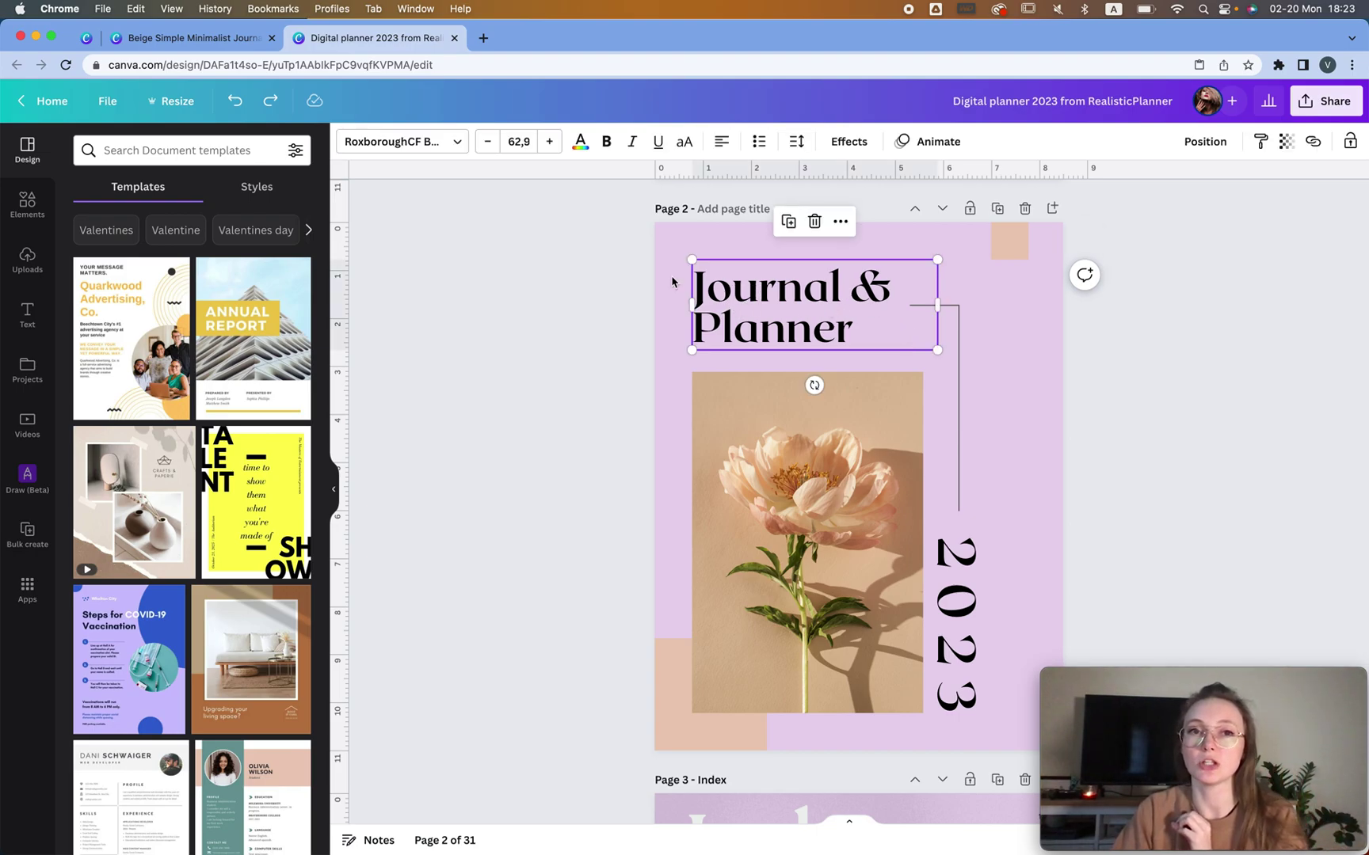
{"action": "left_click", "coordinate": [956, 618]}
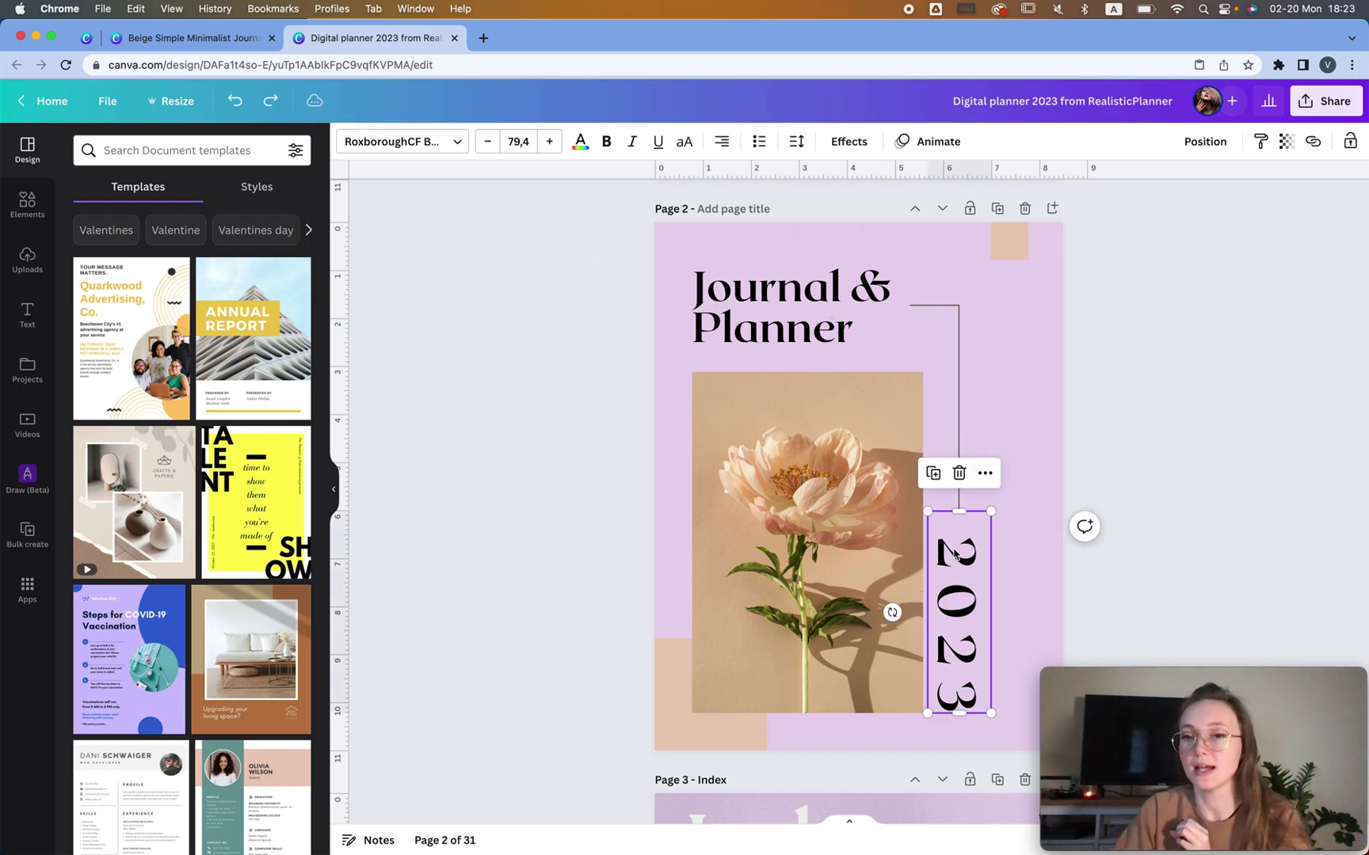
{"action": "left_click", "coordinate": [1002, 244]}
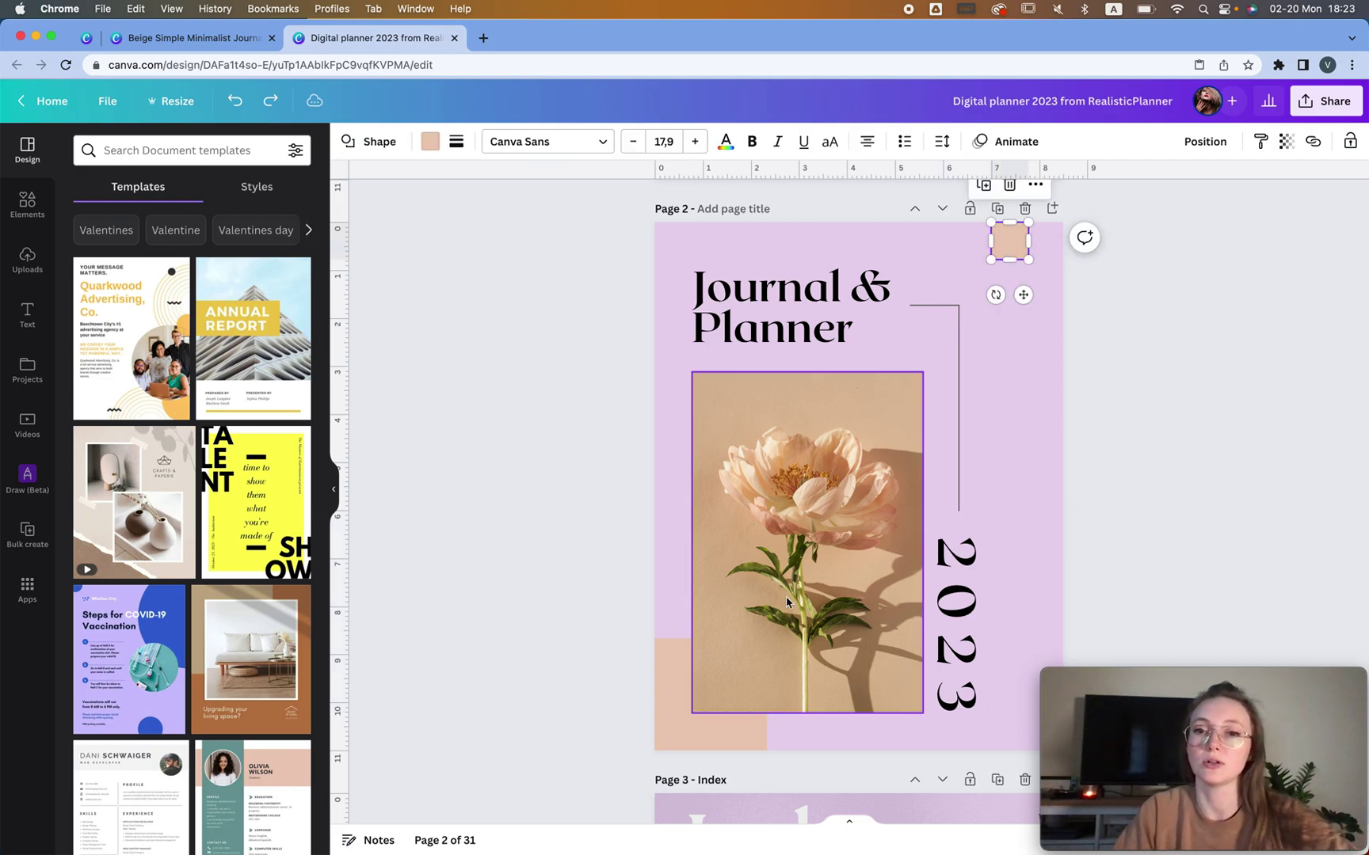
{"action": "left_click", "coordinate": [672, 712]}
{"action": "left_click", "coordinate": [867, 430]}
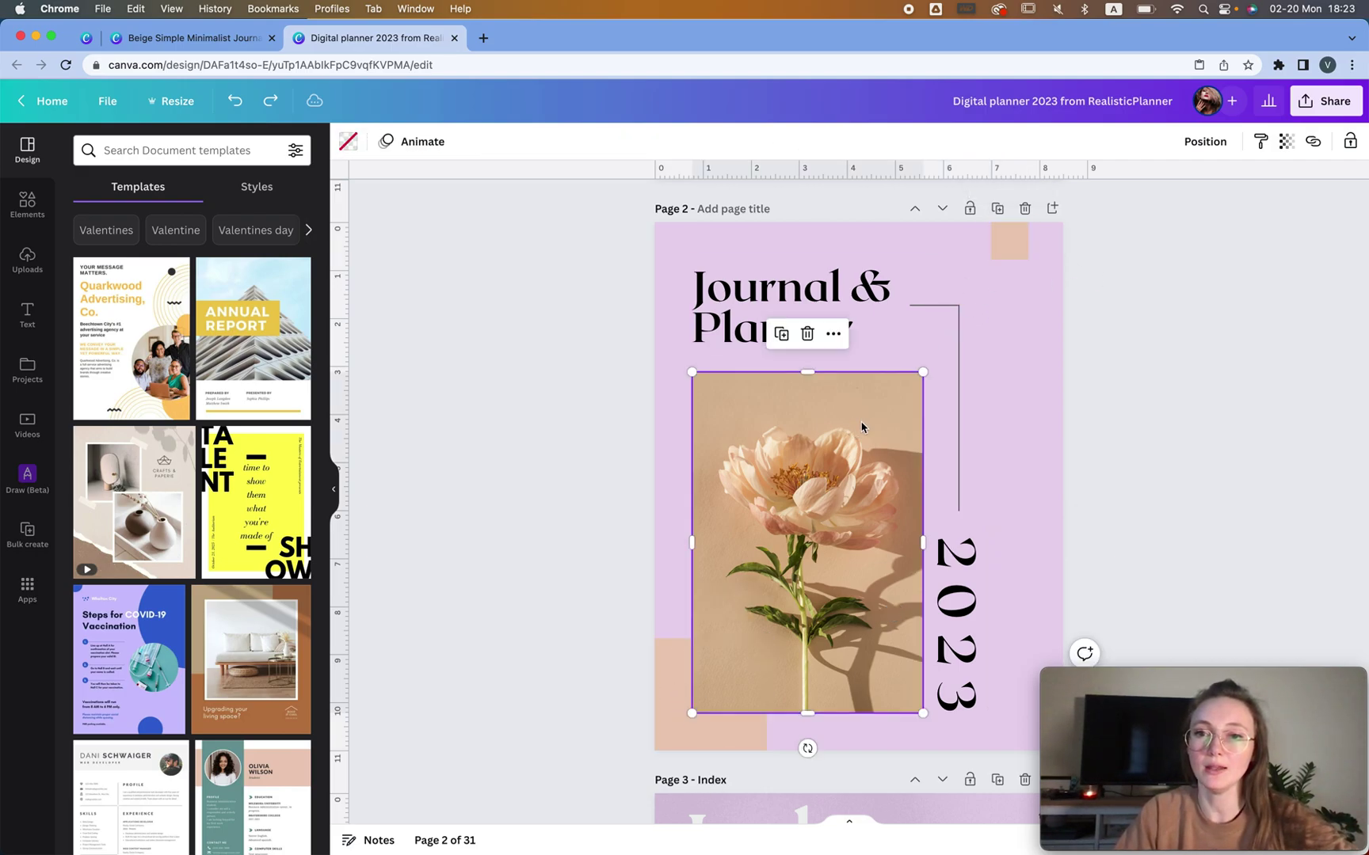
Apply the flower photo's colours to the page repeatedly until it becomes dark olive with tan text
{"action": "right_click", "coordinate": [808, 435]}
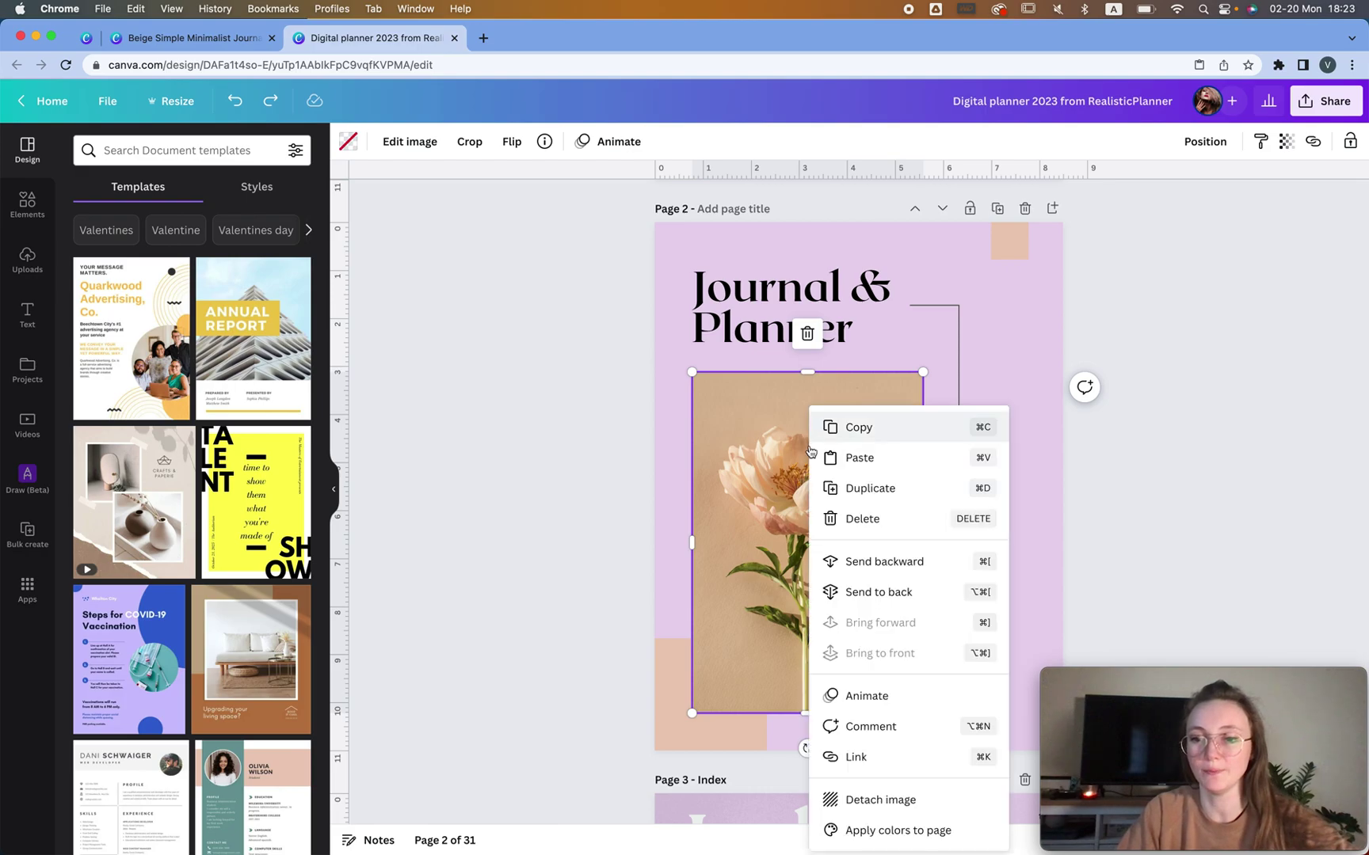
{"action": "left_click", "coordinate": [902, 832]}
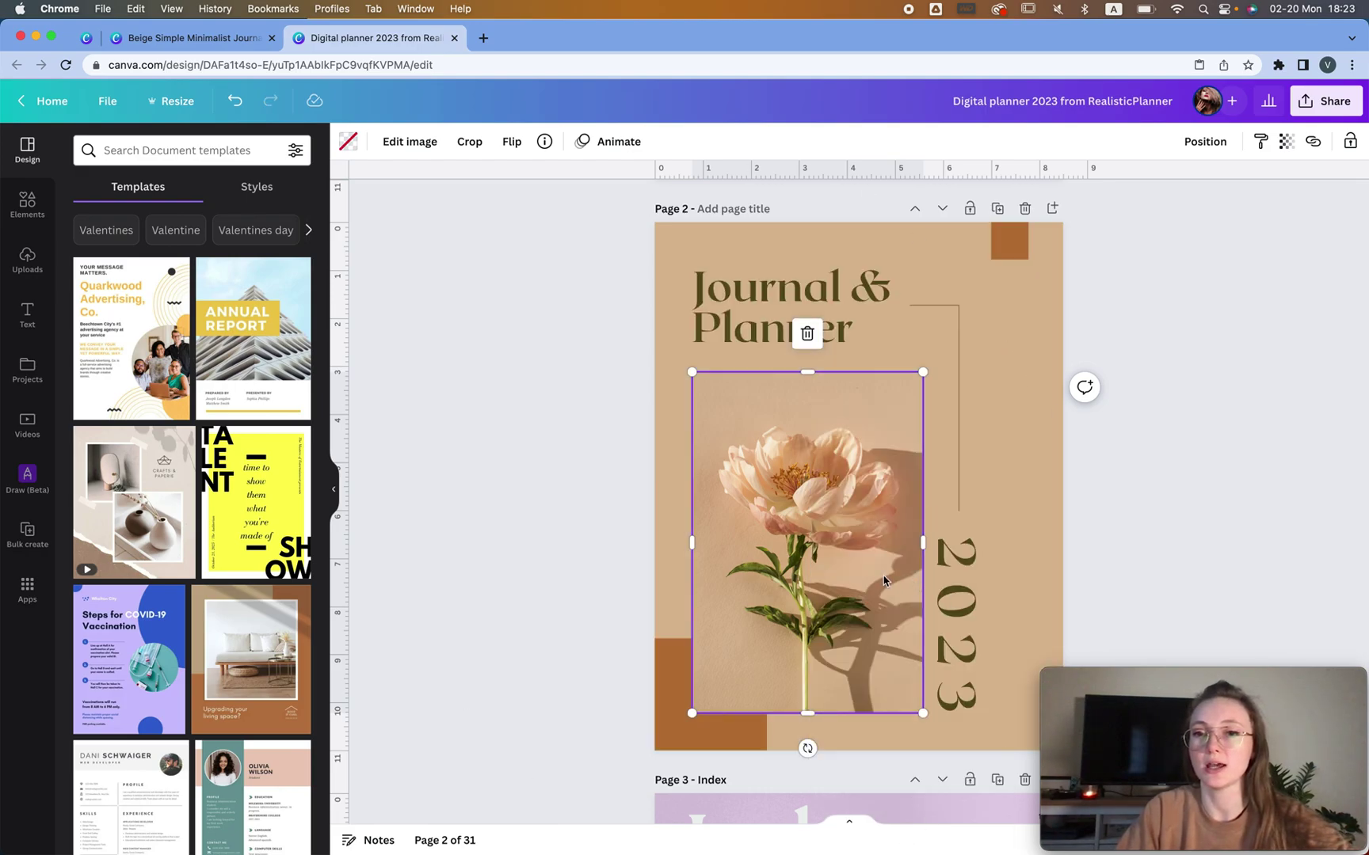
{"action": "right_click", "coordinate": [824, 489]}
{"action": "left_click", "coordinate": [948, 829]}
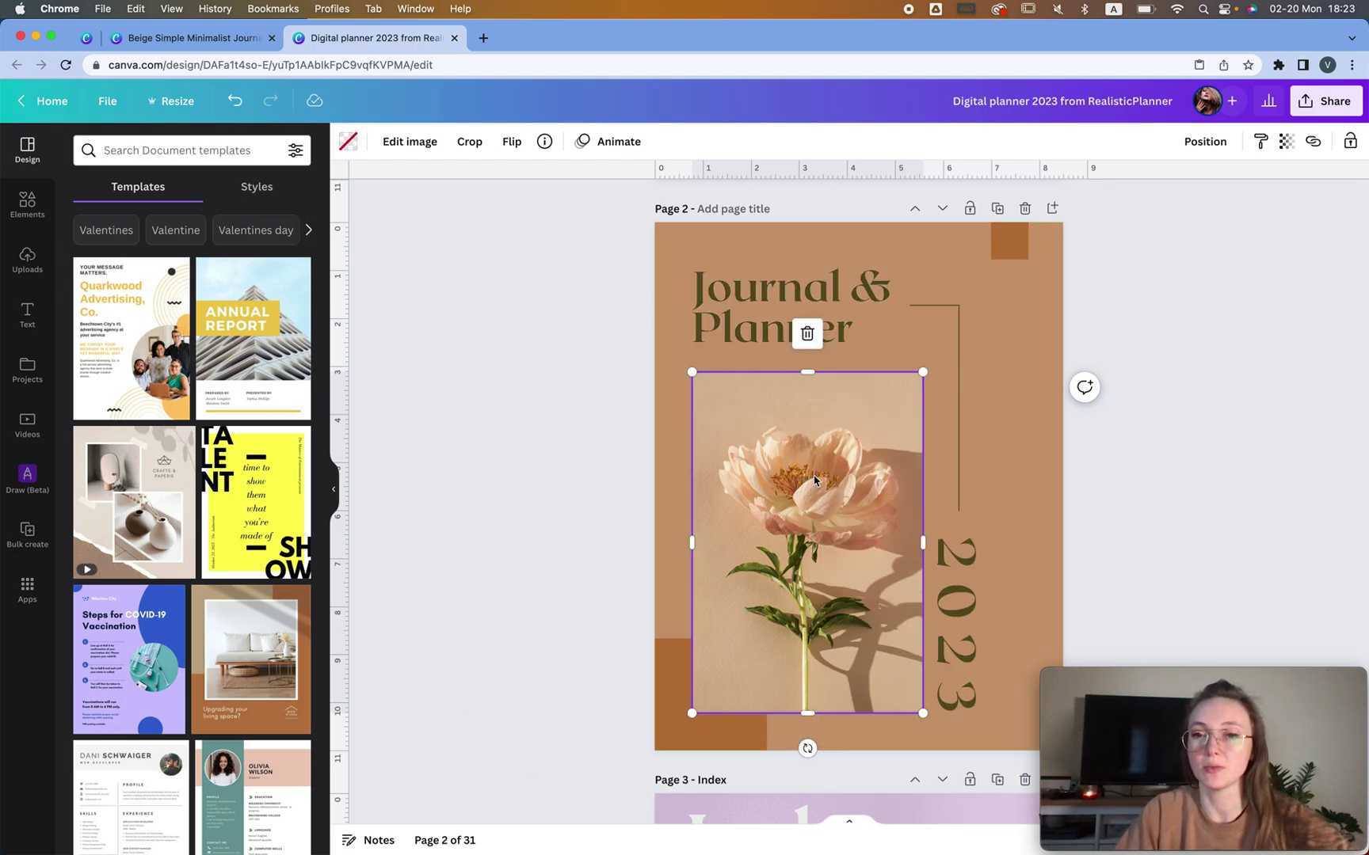
{"action": "right_click", "coordinate": [814, 480]}
{"action": "left_click", "coordinate": [911, 827]}
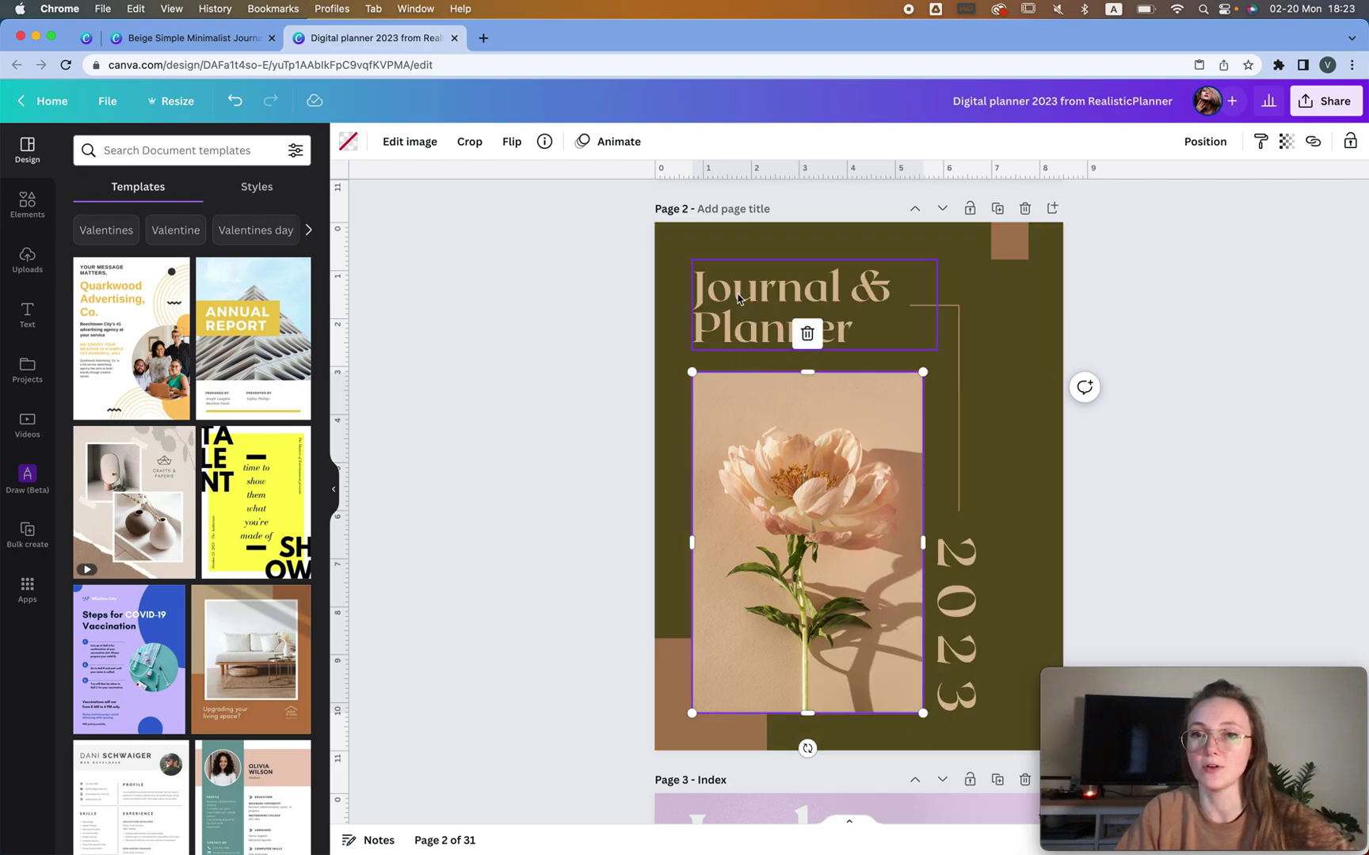
{"action": "right_click", "coordinate": [835, 547]}
{"action": "left_click", "coordinate": [911, 830]}
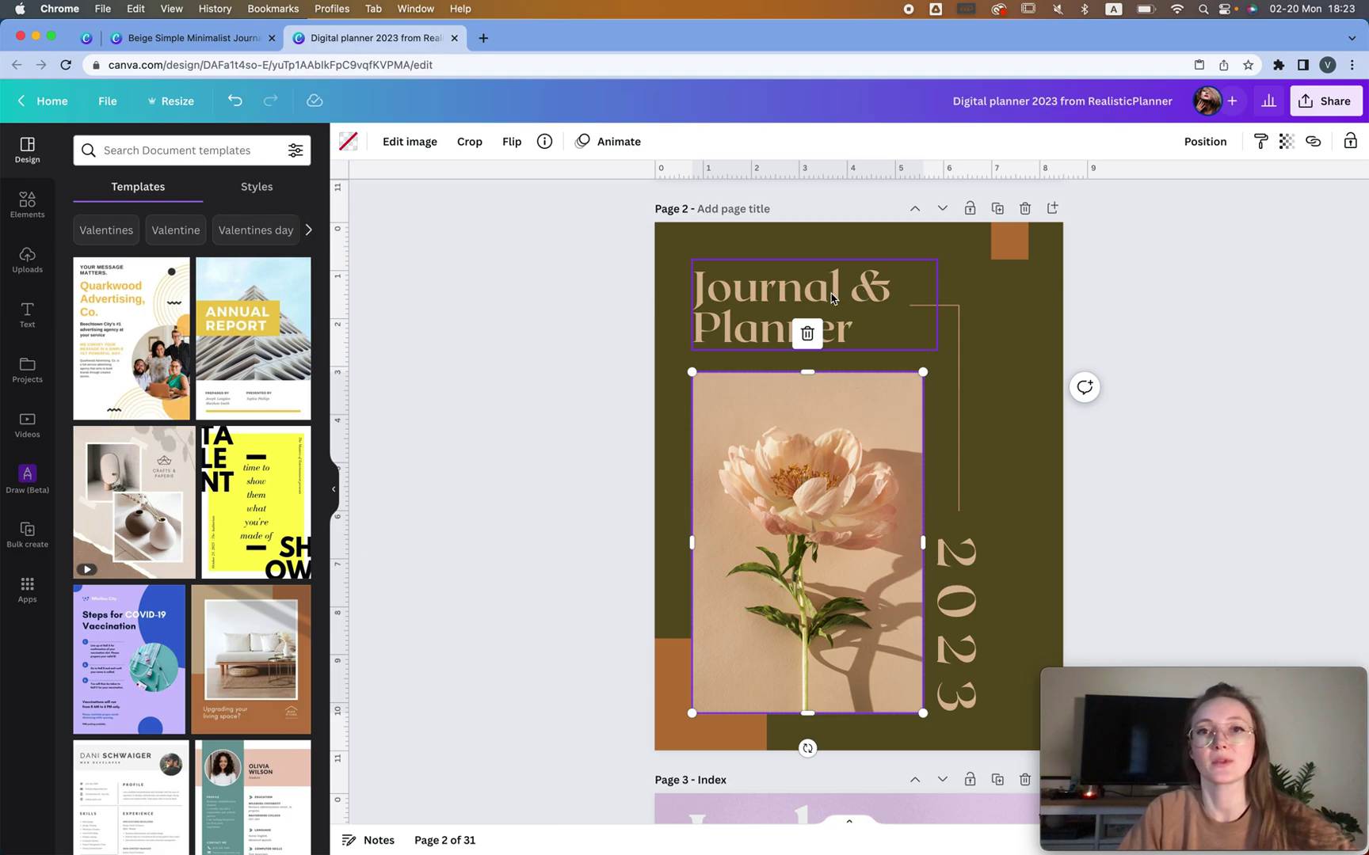
{"action": "left_click", "coordinate": [1015, 305]}
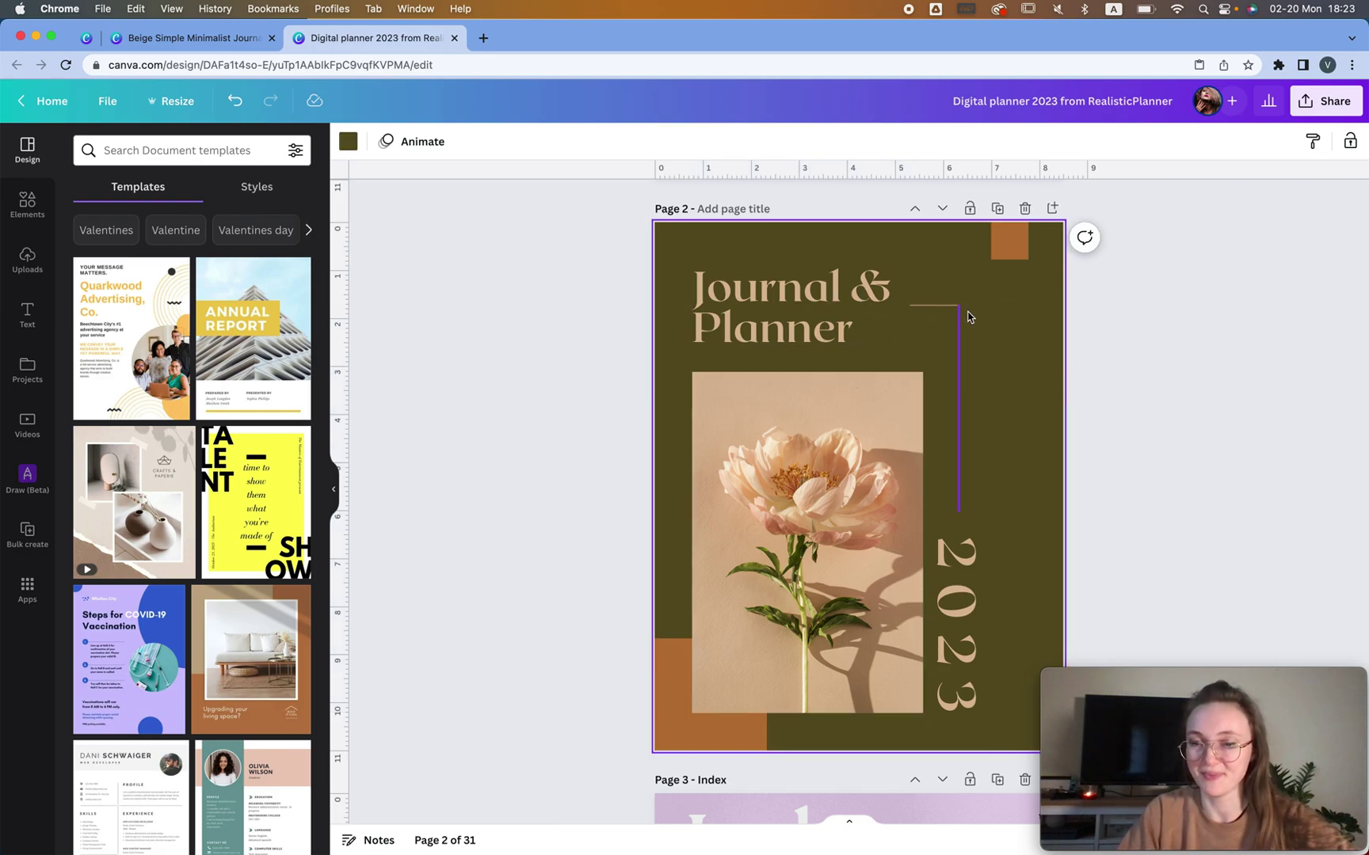
Delete the flower photo and search Elements photos for 'flower', narrowed to Flower background
{"action": "left_click", "coordinate": [829, 473]}
{"action": "key", "text": "BackSpace"}
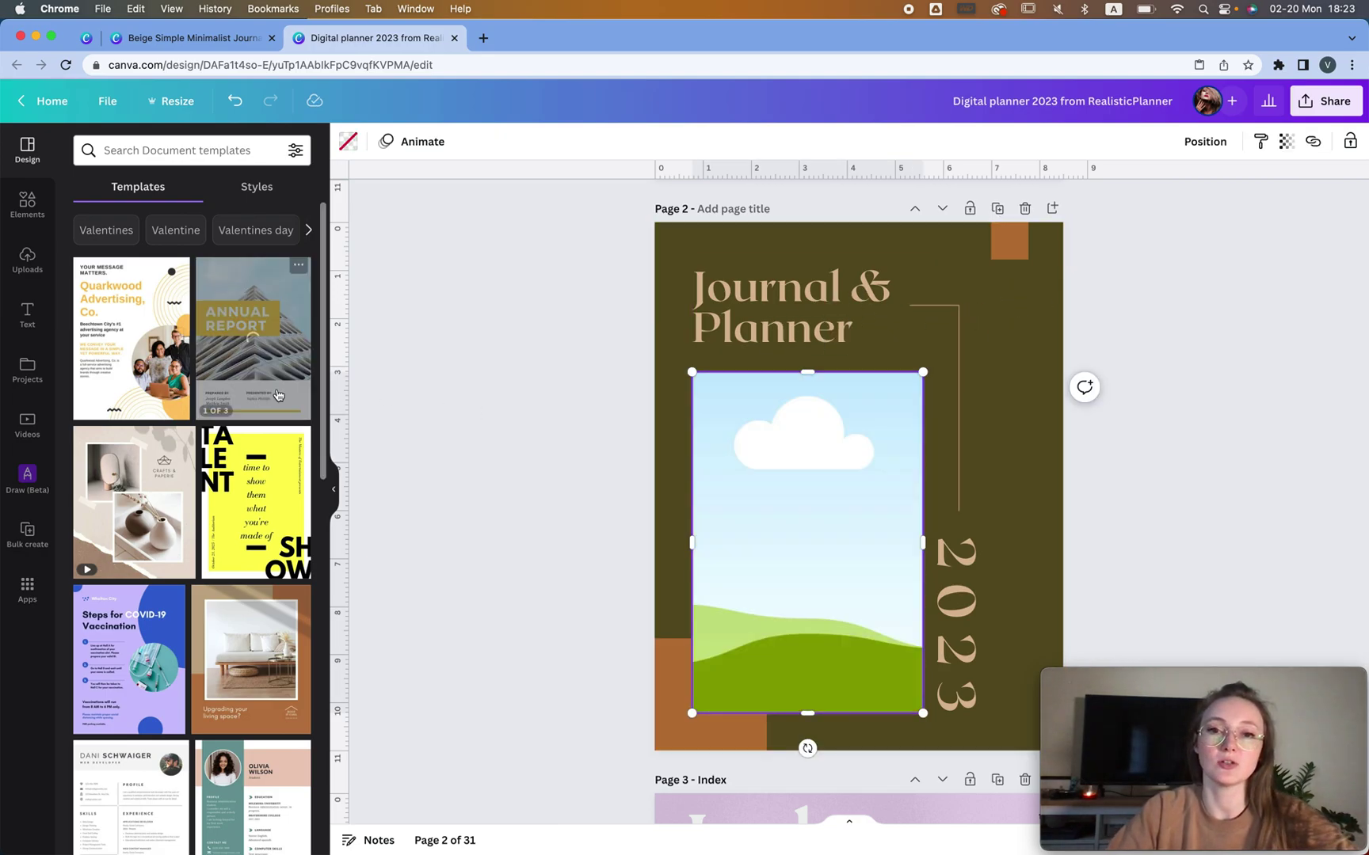
{"action": "left_click", "coordinate": [27, 204]}
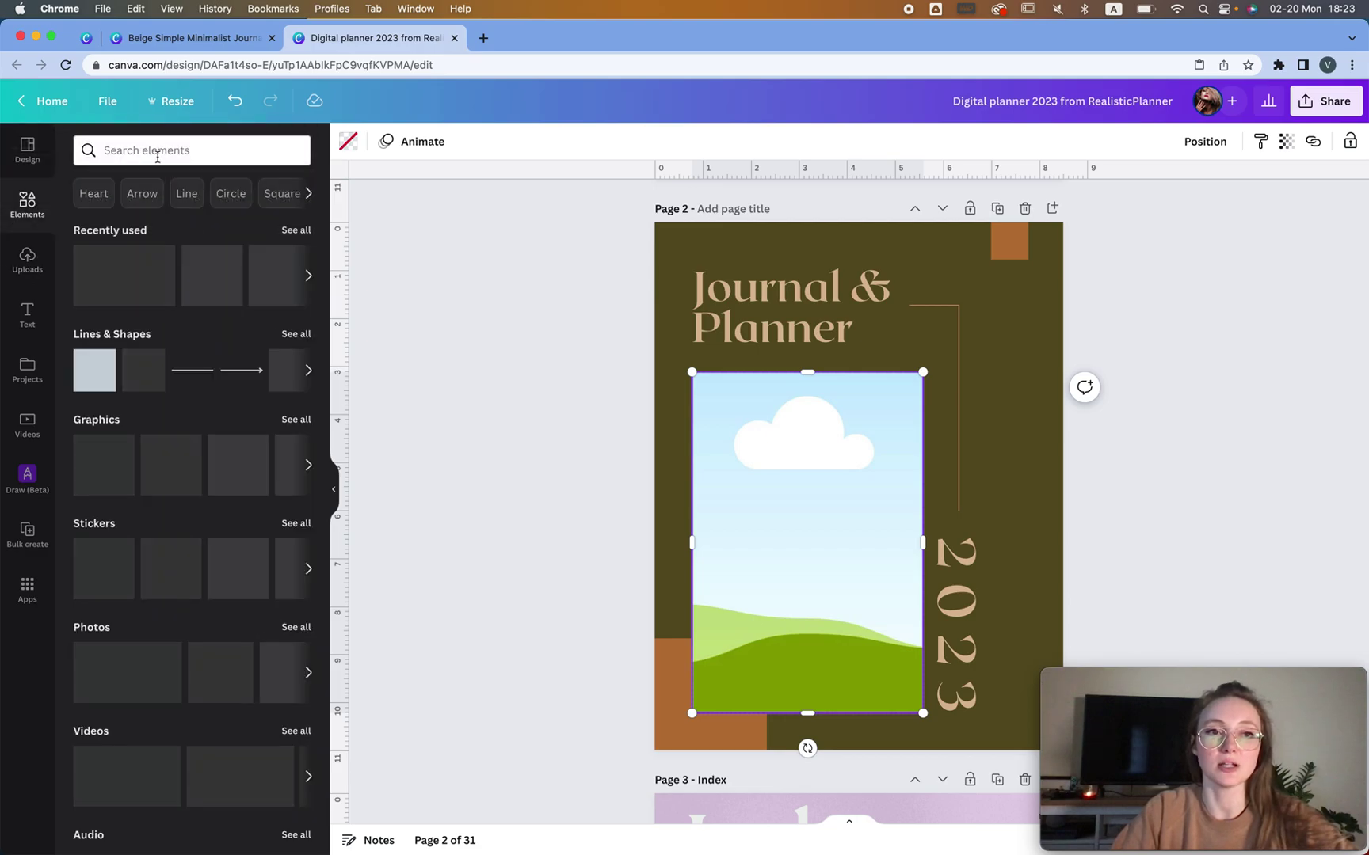
{"action": "left_click", "coordinate": [164, 152]}
{"action": "type", "text": "flower"}
{"action": "key", "text": "Return"}
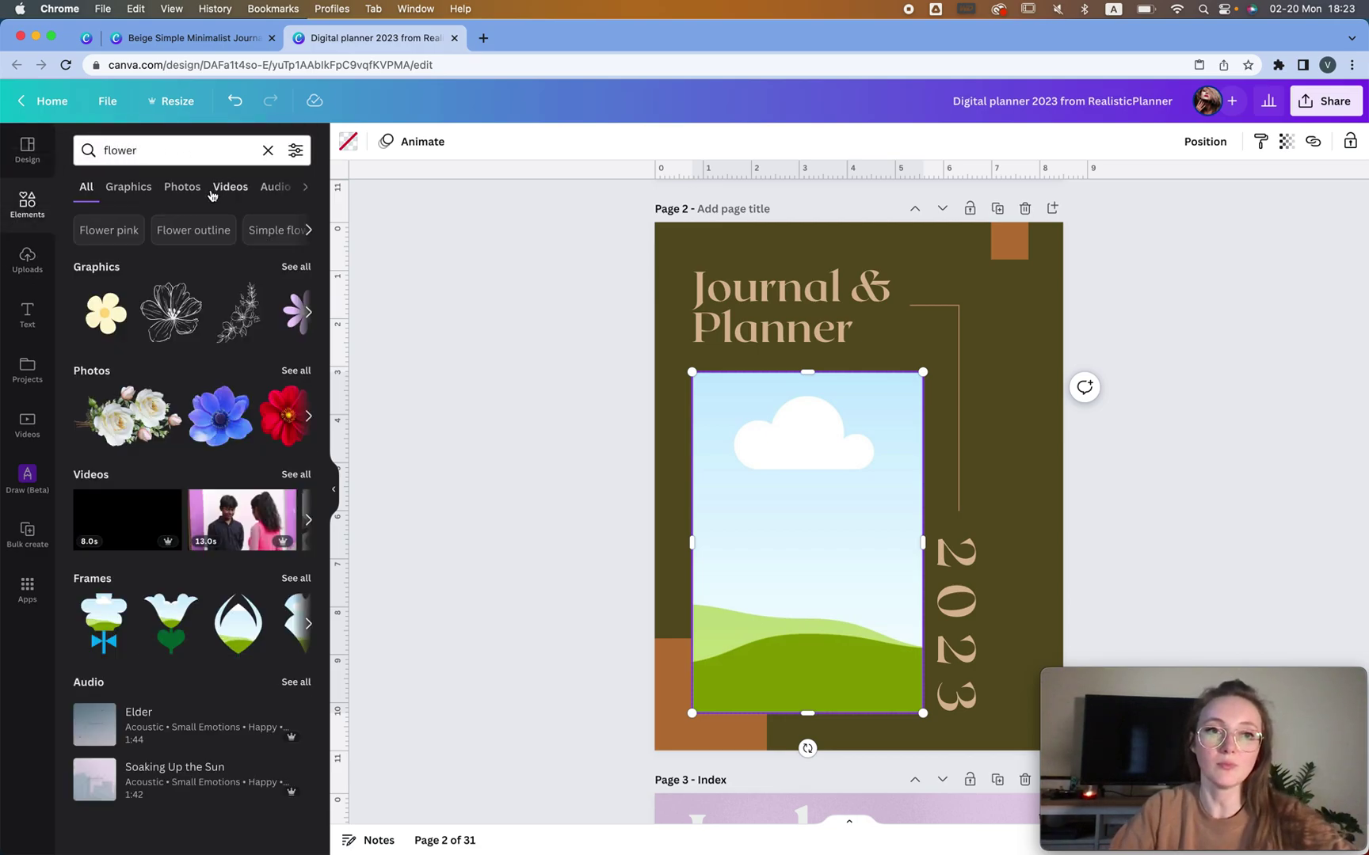
{"action": "left_click", "coordinate": [181, 188]}
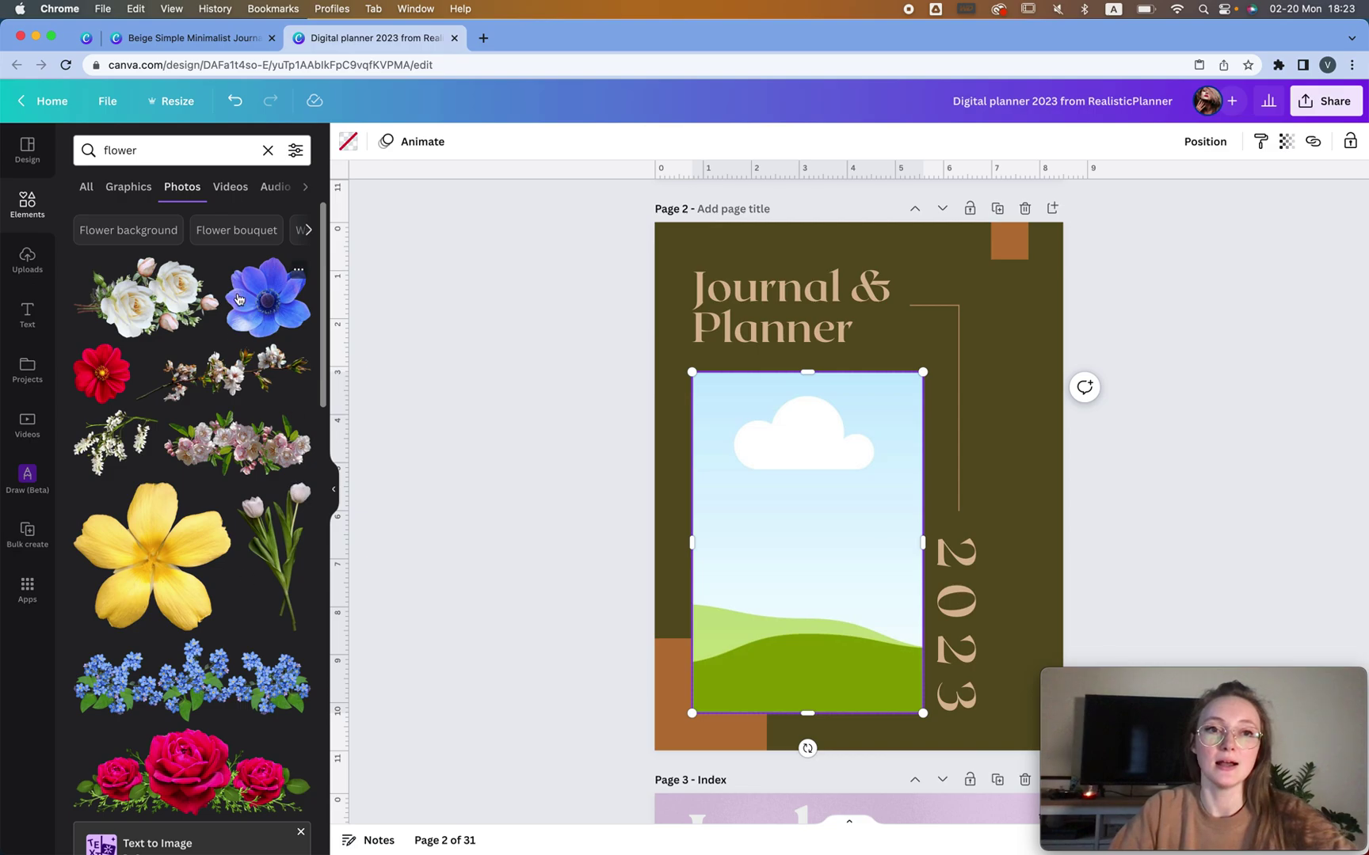
{"action": "scroll", "coordinate": [242, 343], "scroll_direction": "down", "scroll_amount": 5}
{"action": "scroll", "coordinate": [242, 343], "scroll_direction": "up", "scroll_amount": 5}
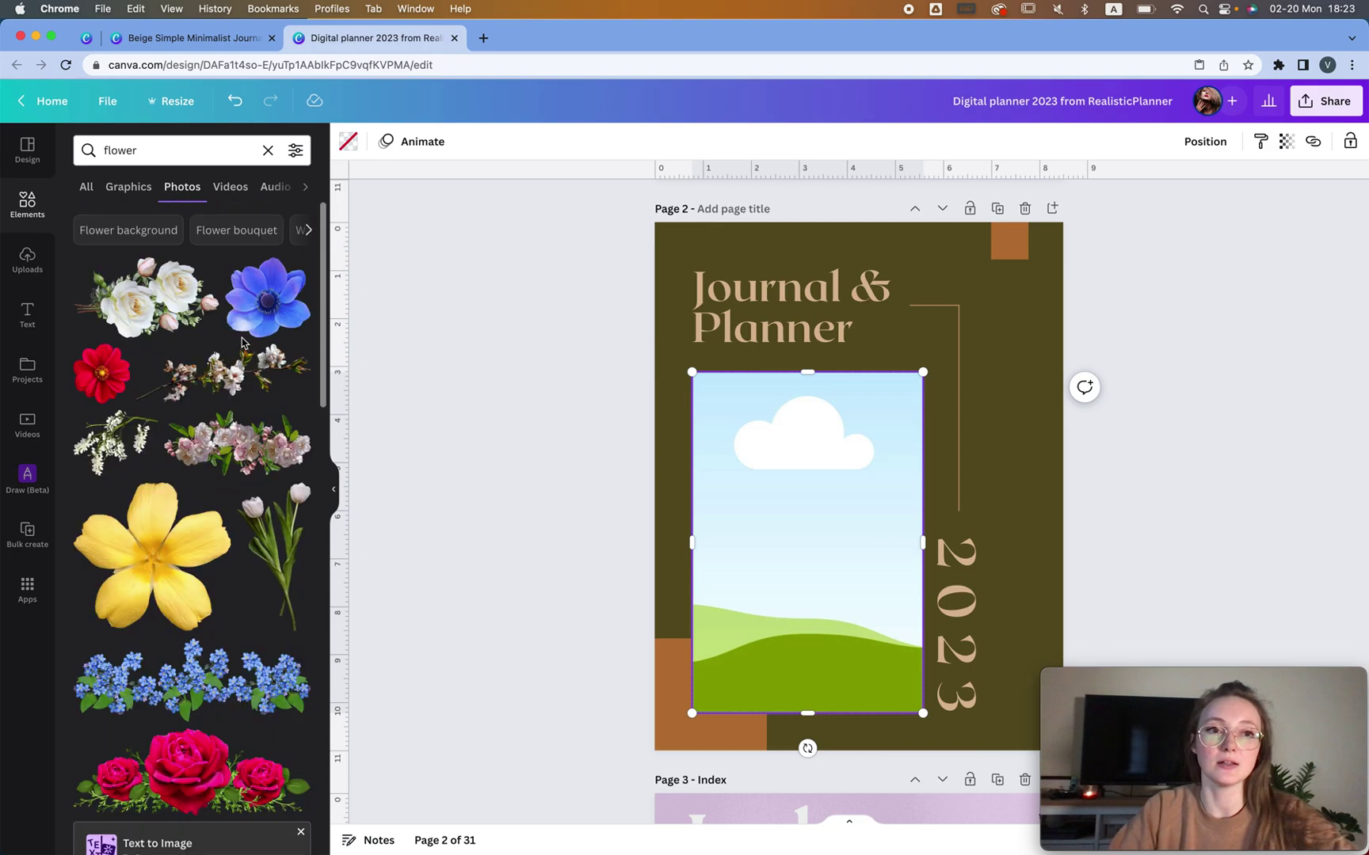
{"action": "left_click", "coordinate": [129, 237]}
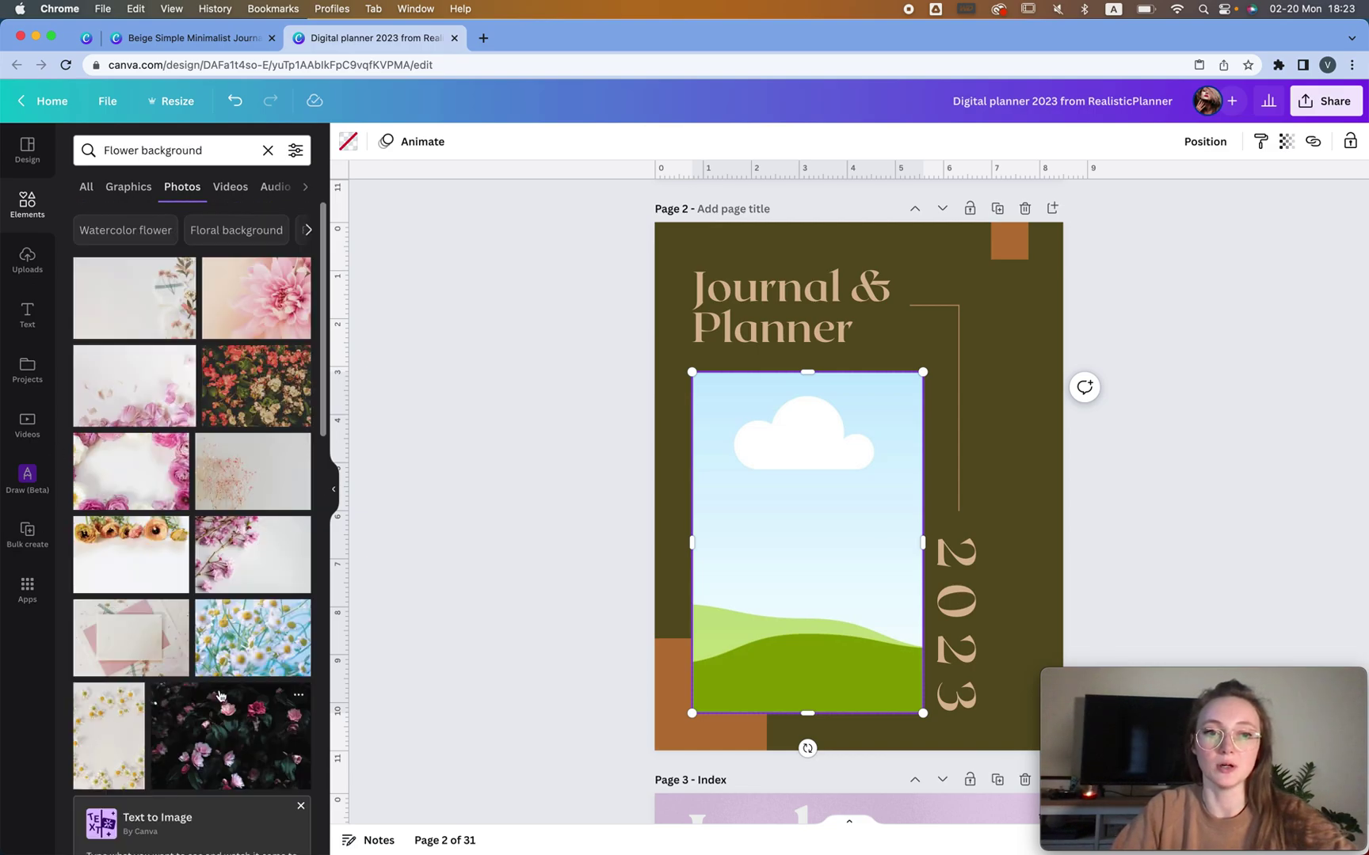
Drop the dark rose photo into the frame and apply its colours to the page
{"action": "scroll", "coordinate": [221, 696], "scroll_direction": "down", "scroll_amount": 5}
{"action": "left_click_drag", "start_coordinate": [232, 341], "coordinate": [780, 460]}
{"action": "right_click", "coordinate": [839, 465]}
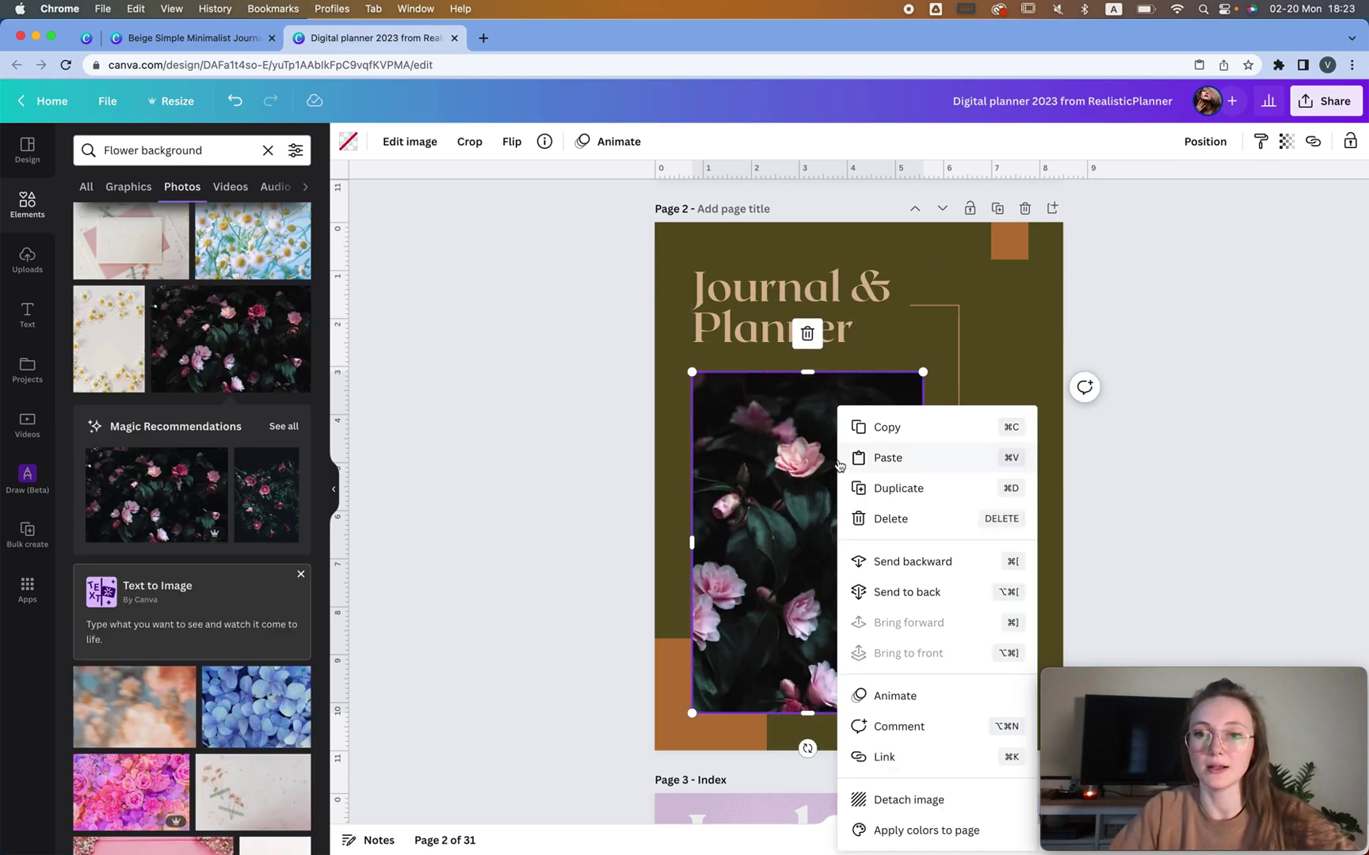
{"action": "left_click", "coordinate": [931, 828]}
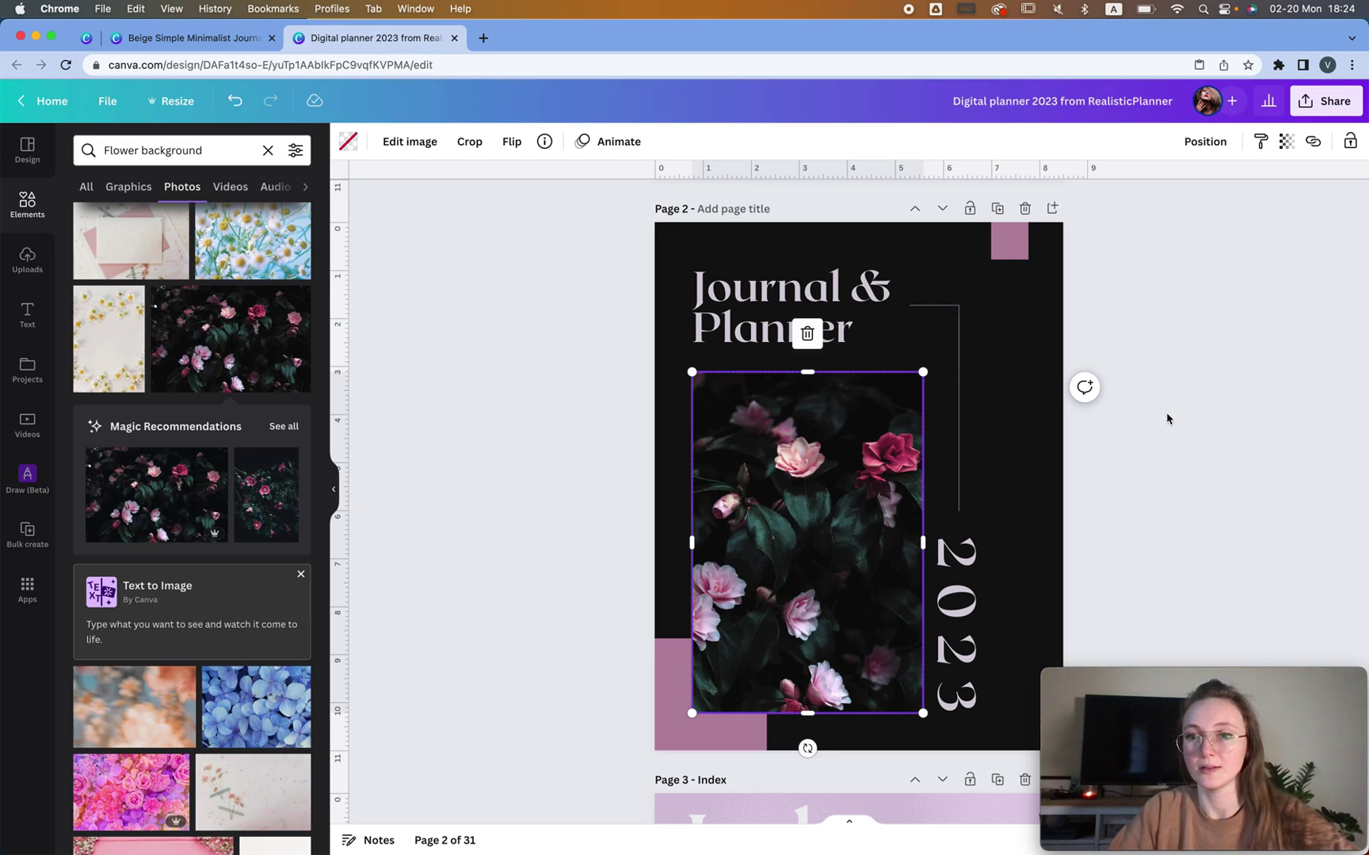
{"action": "left_click", "coordinate": [1212, 368]}
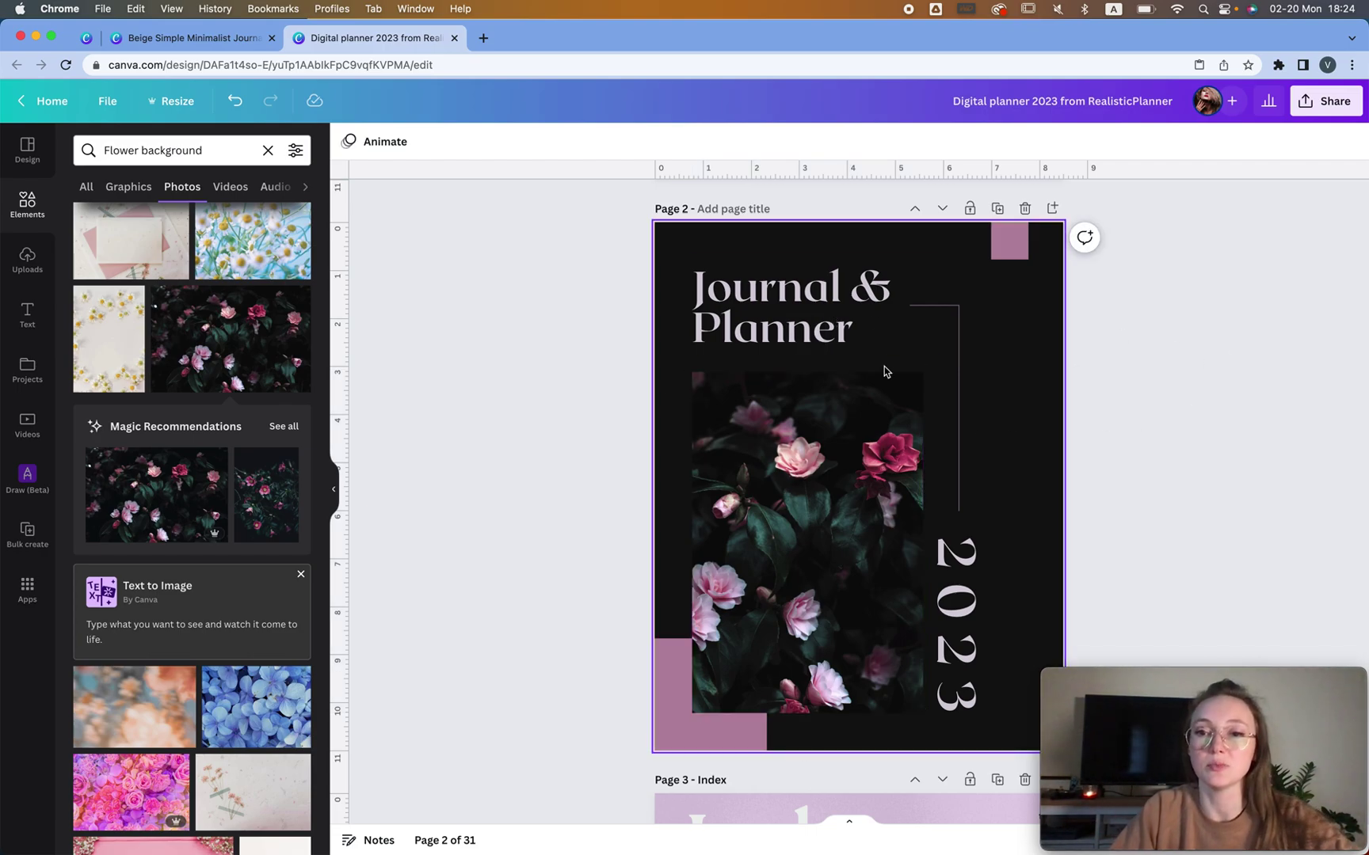
Scroll up to view the black 2023 cover, then back down toward the Index page
{"action": "scroll", "coordinate": [885, 372], "scroll_direction": "up", "scroll_amount": 7}
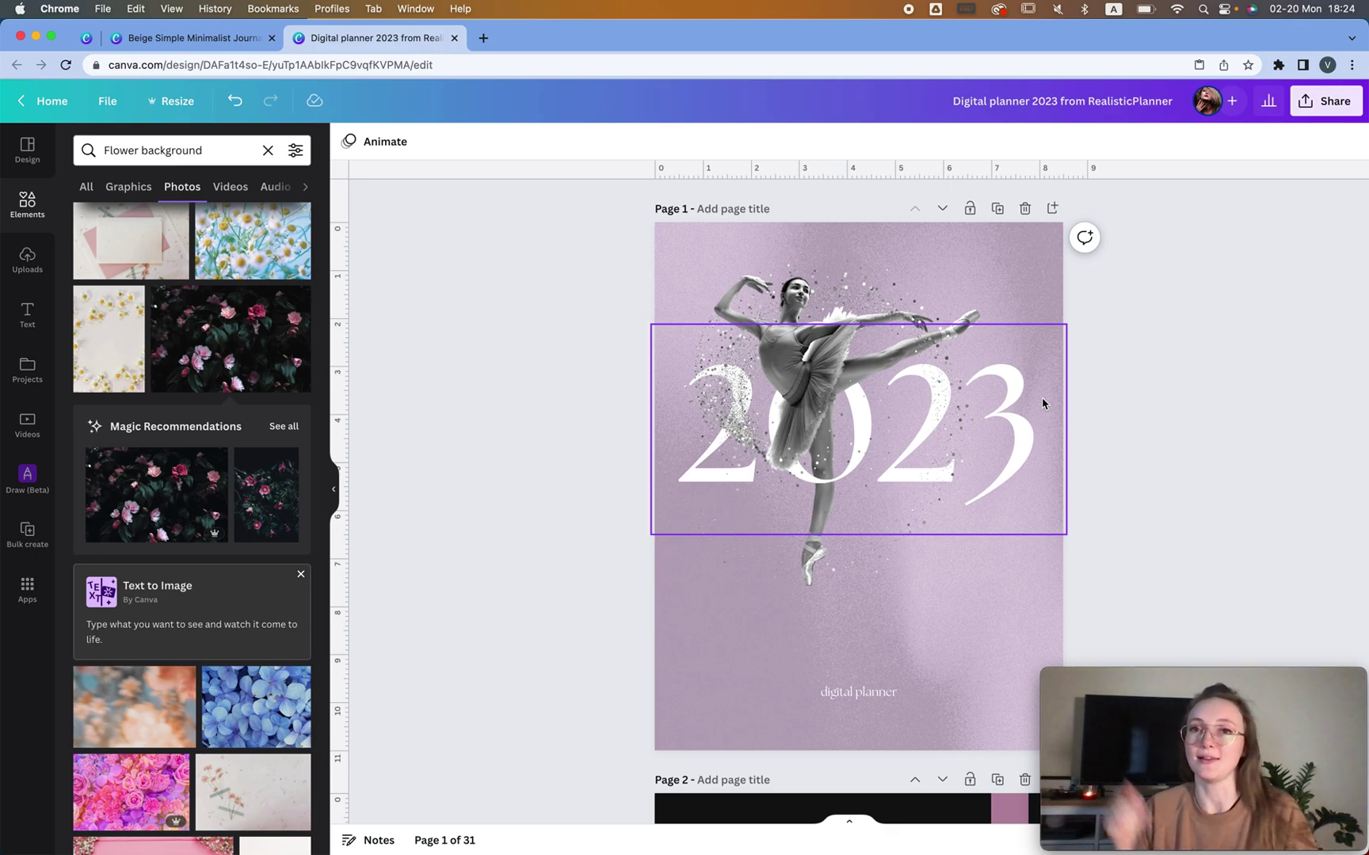
{"action": "scroll", "coordinate": [1042, 402], "scroll_direction": "down", "scroll_amount": 10}
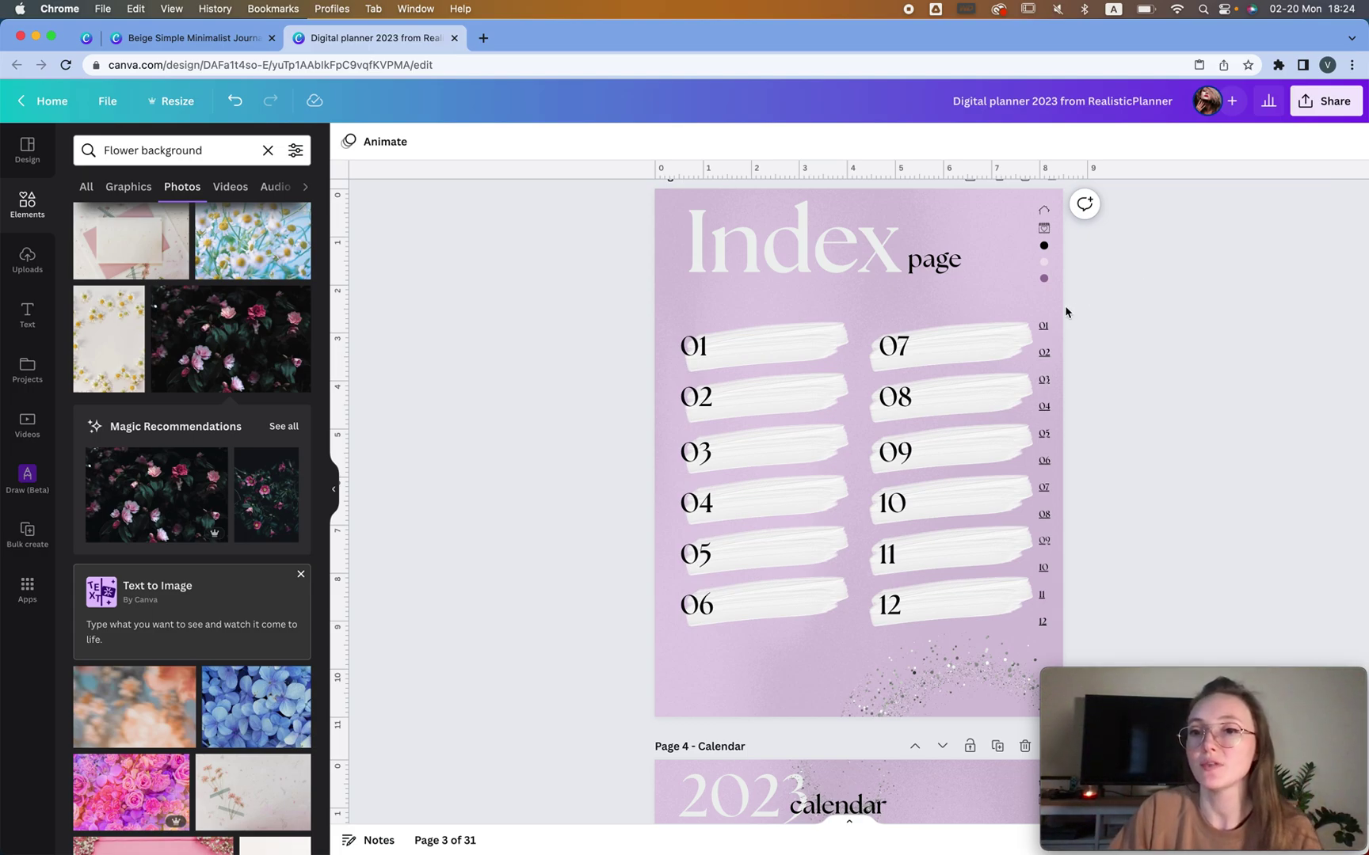
{"action": "left_click", "coordinate": [1047, 329]}
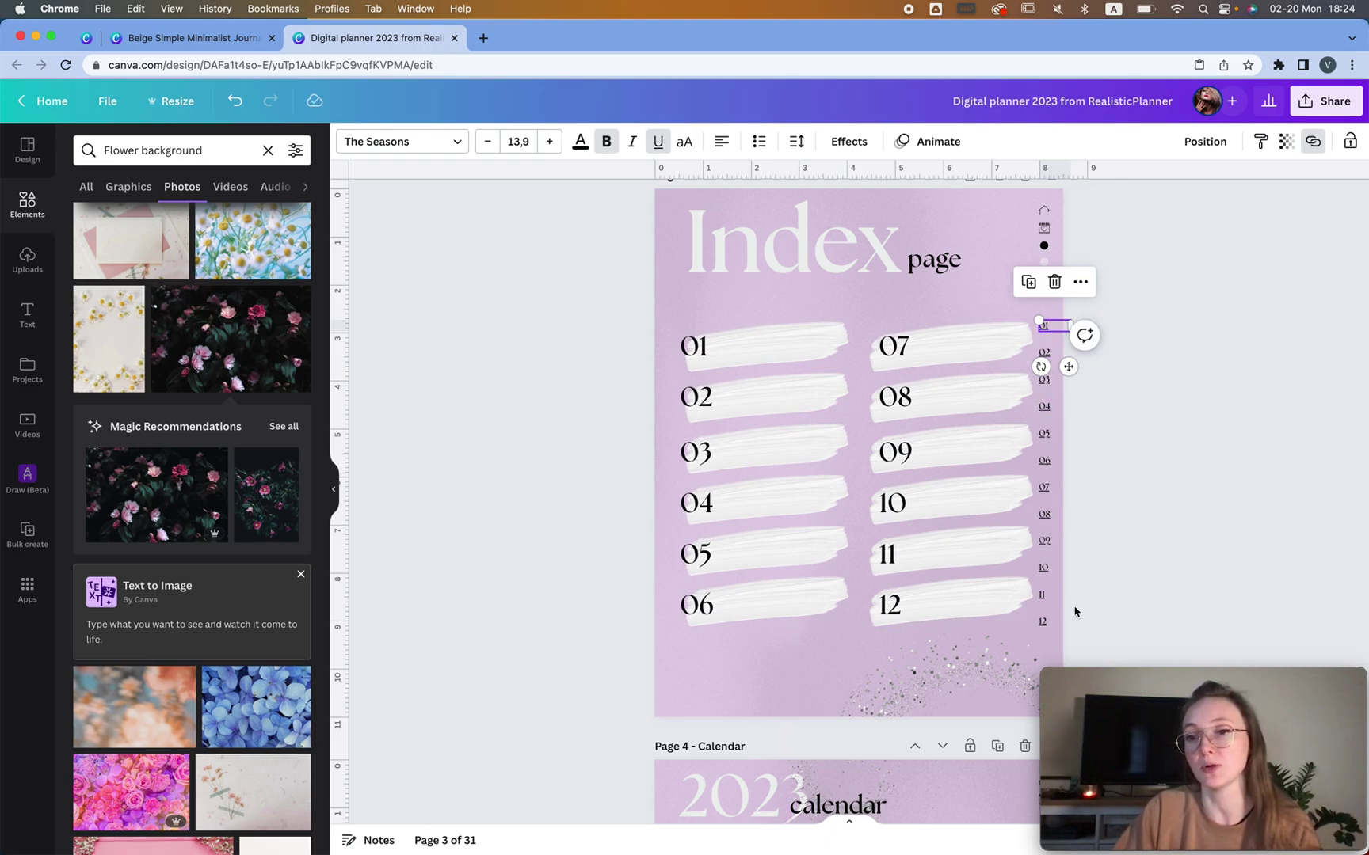
{"action": "left_click", "coordinate": [1061, 207]}
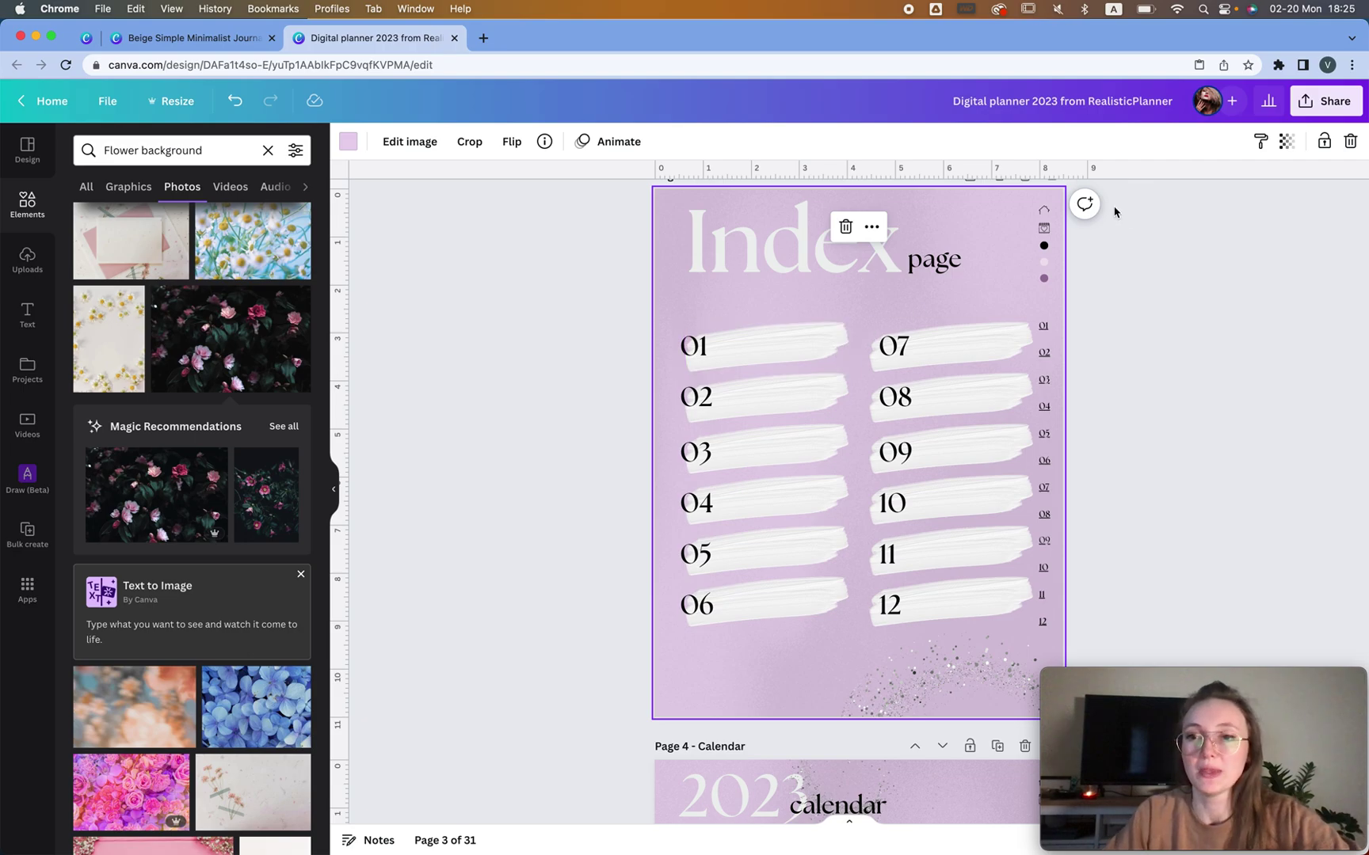
{"action": "left_click", "coordinate": [1053, 326]}
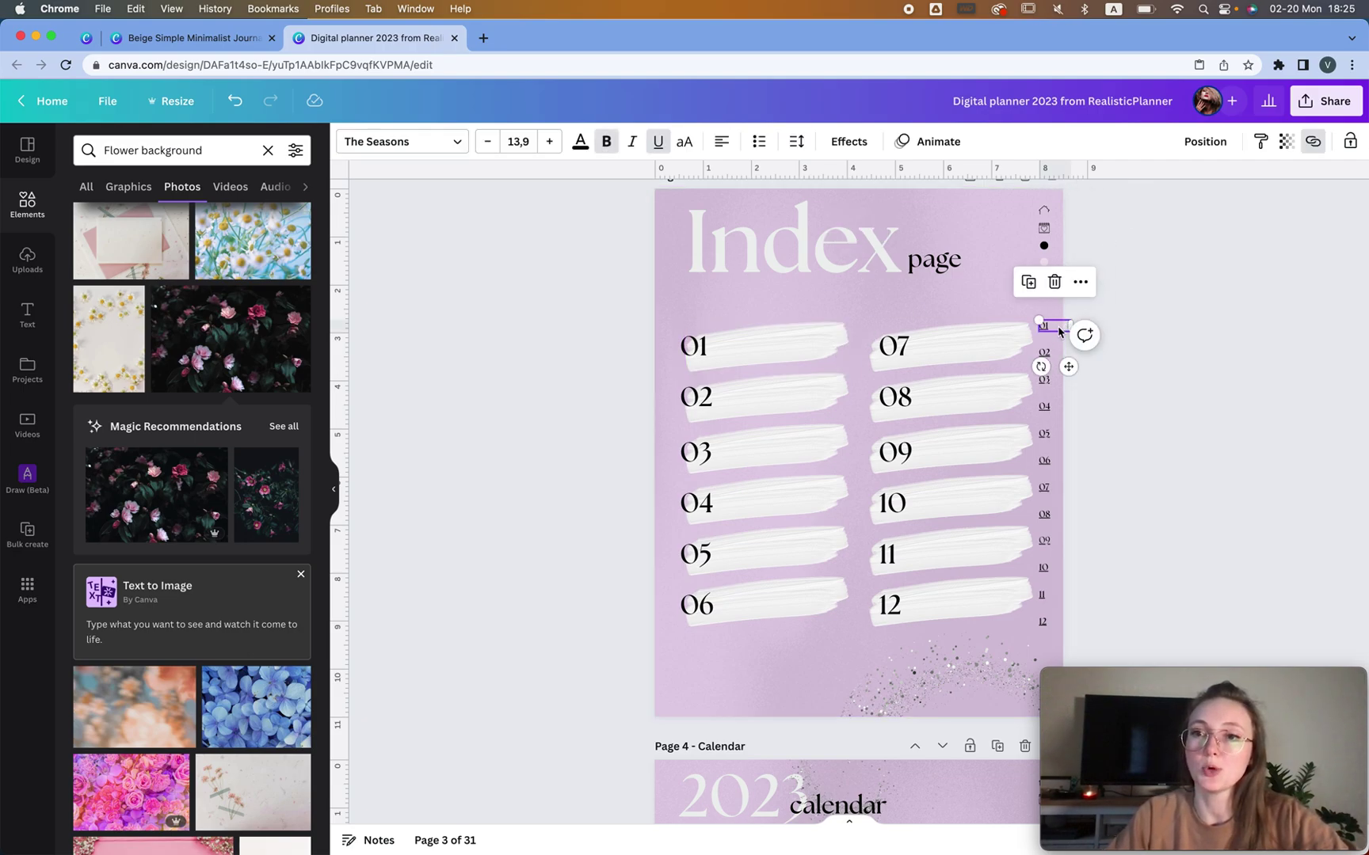
{"action": "left_click", "coordinate": [1313, 142]}
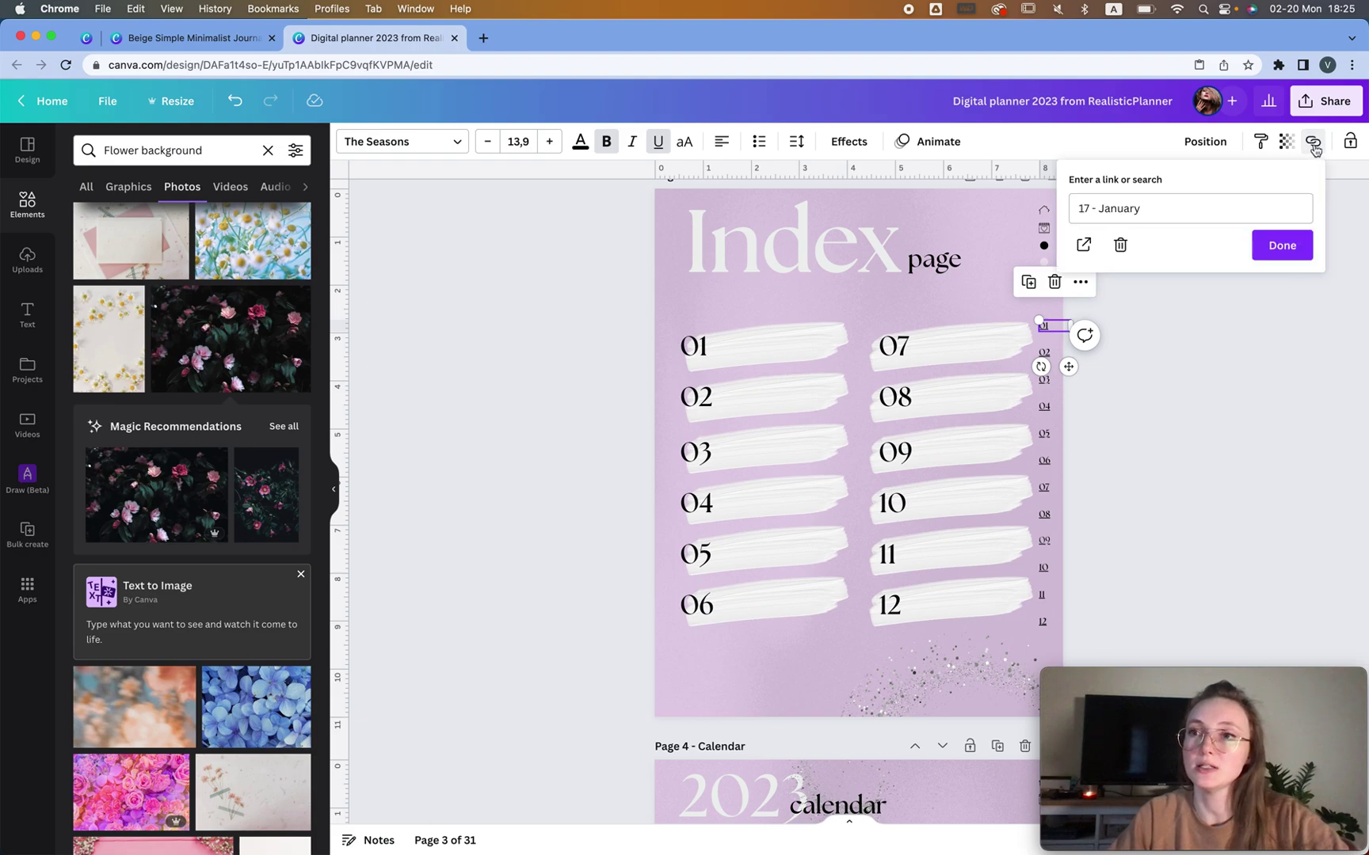
{"action": "left_click", "coordinate": [1165, 210]}
Close the link details and scroll down through the note pages to Page 17 – January
{"action": "left_click", "coordinate": [998, 218]}
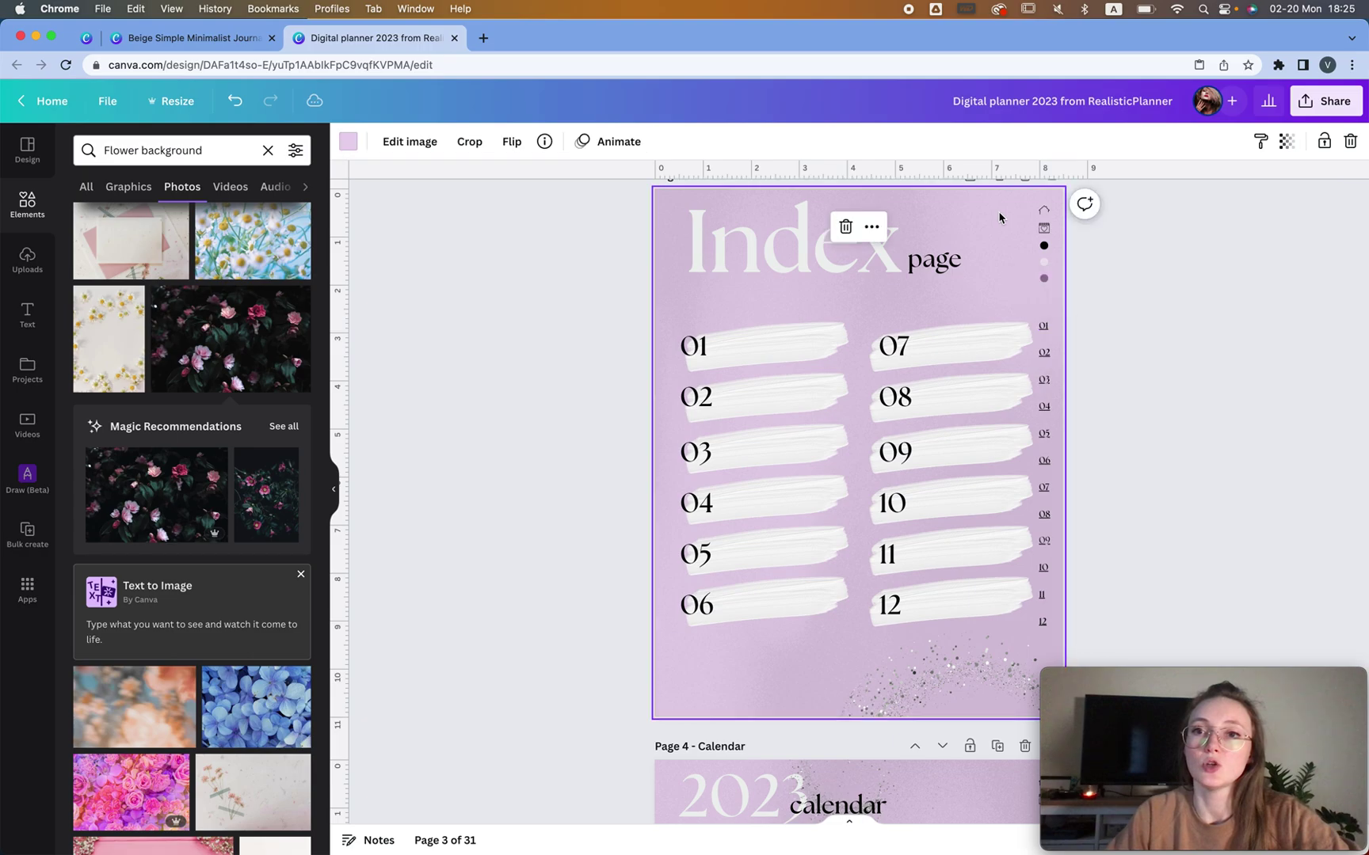
{"action": "scroll", "coordinate": [939, 258], "scroll_direction": "down", "scroll_amount": 4}
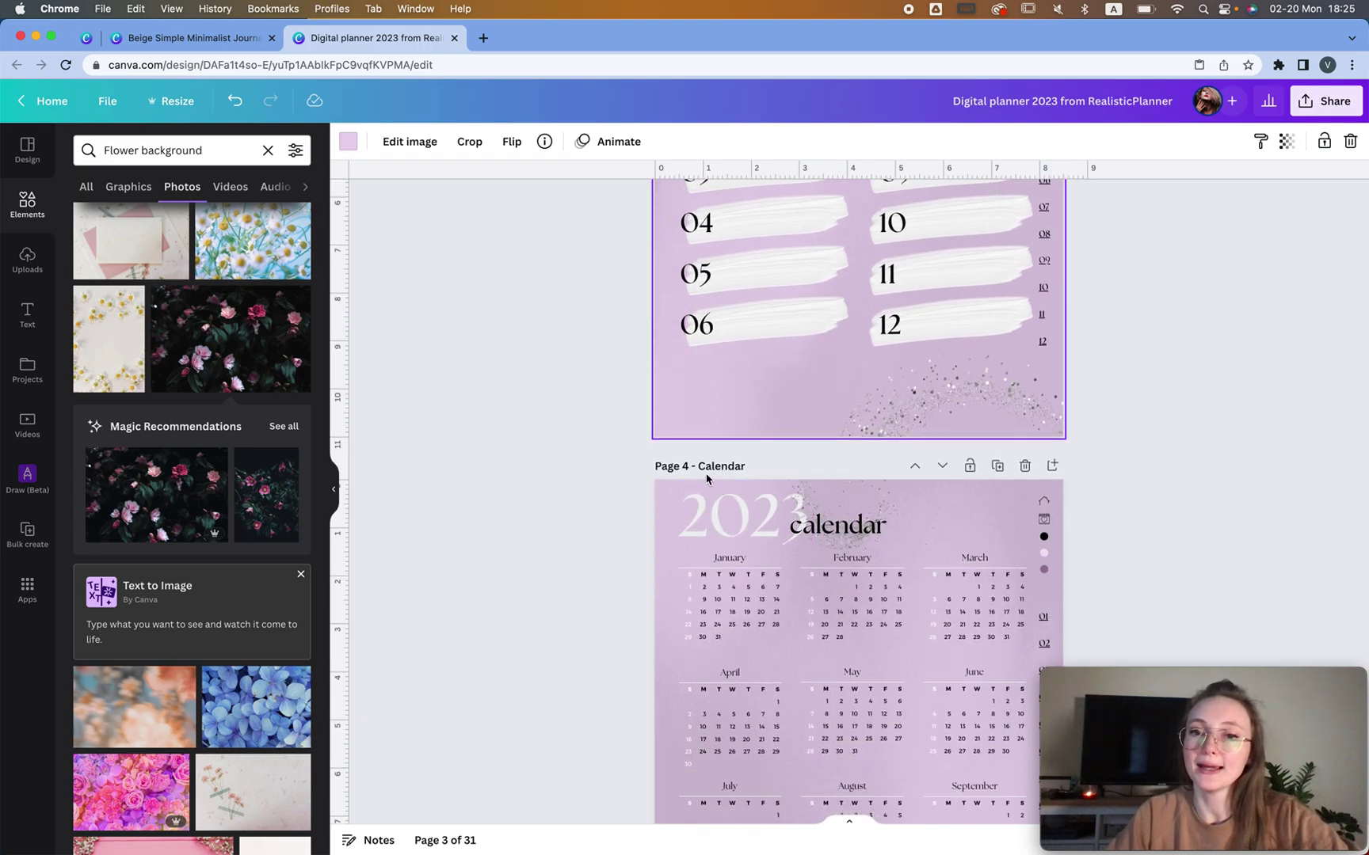
{"action": "scroll", "coordinate": [706, 479], "scroll_direction": "down", "scroll_amount": 10}
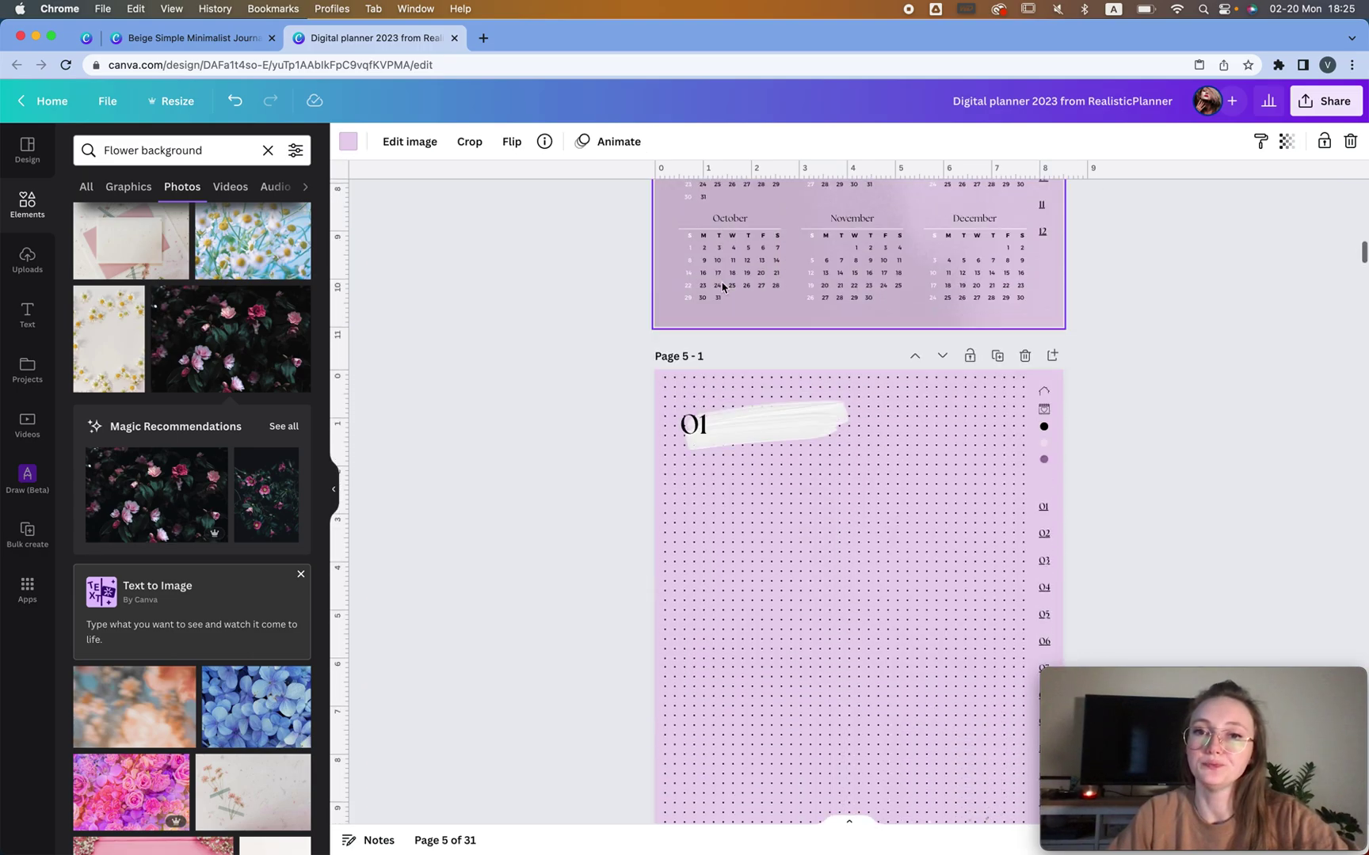
{"action": "scroll", "coordinate": [707, 356], "scroll_direction": "down", "scroll_amount": 10}
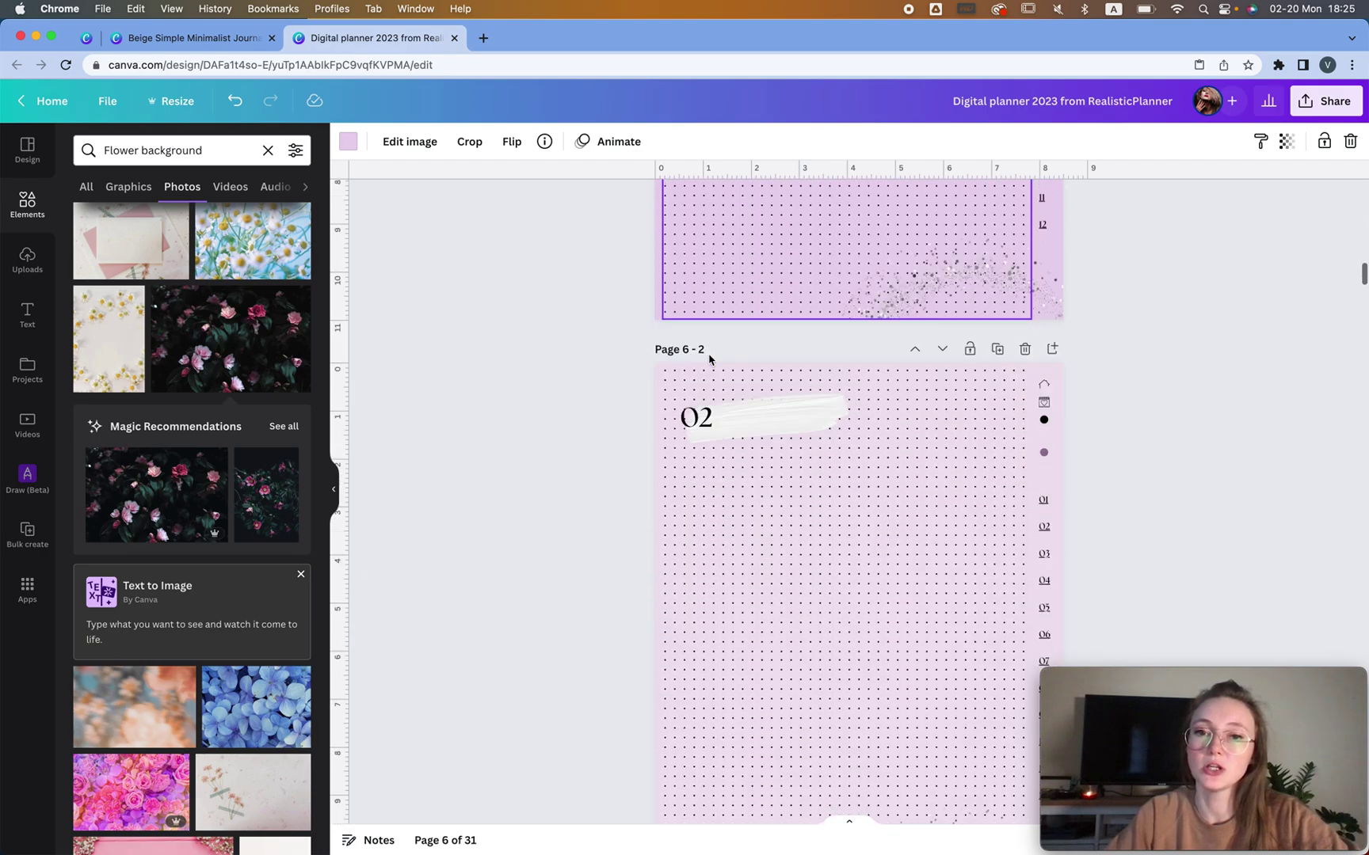
{"action": "scroll", "coordinate": [709, 358], "scroll_direction": "down", "scroll_amount": 15}
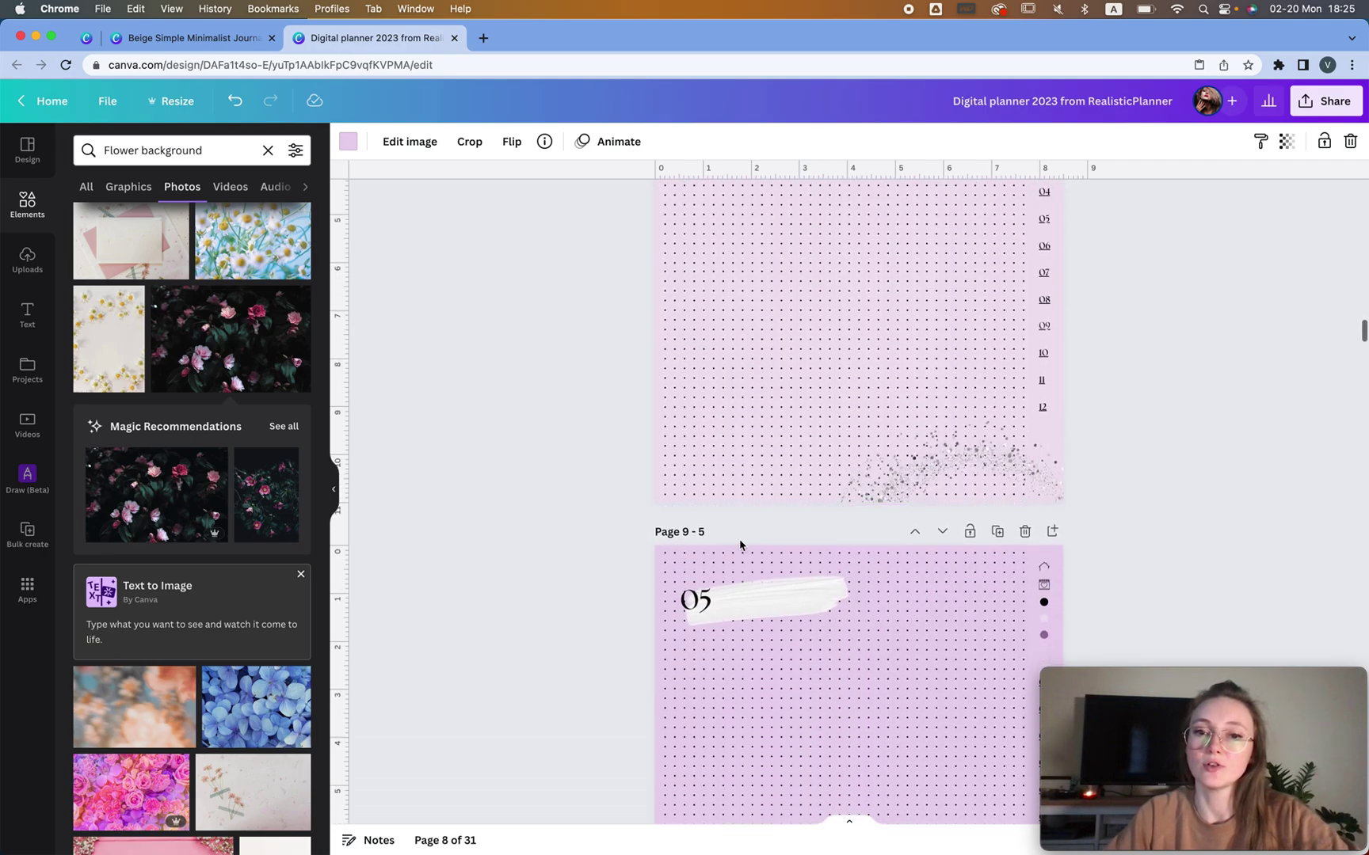
{"action": "scroll", "coordinate": [723, 531], "scroll_direction": "up", "scroll_amount": 10}
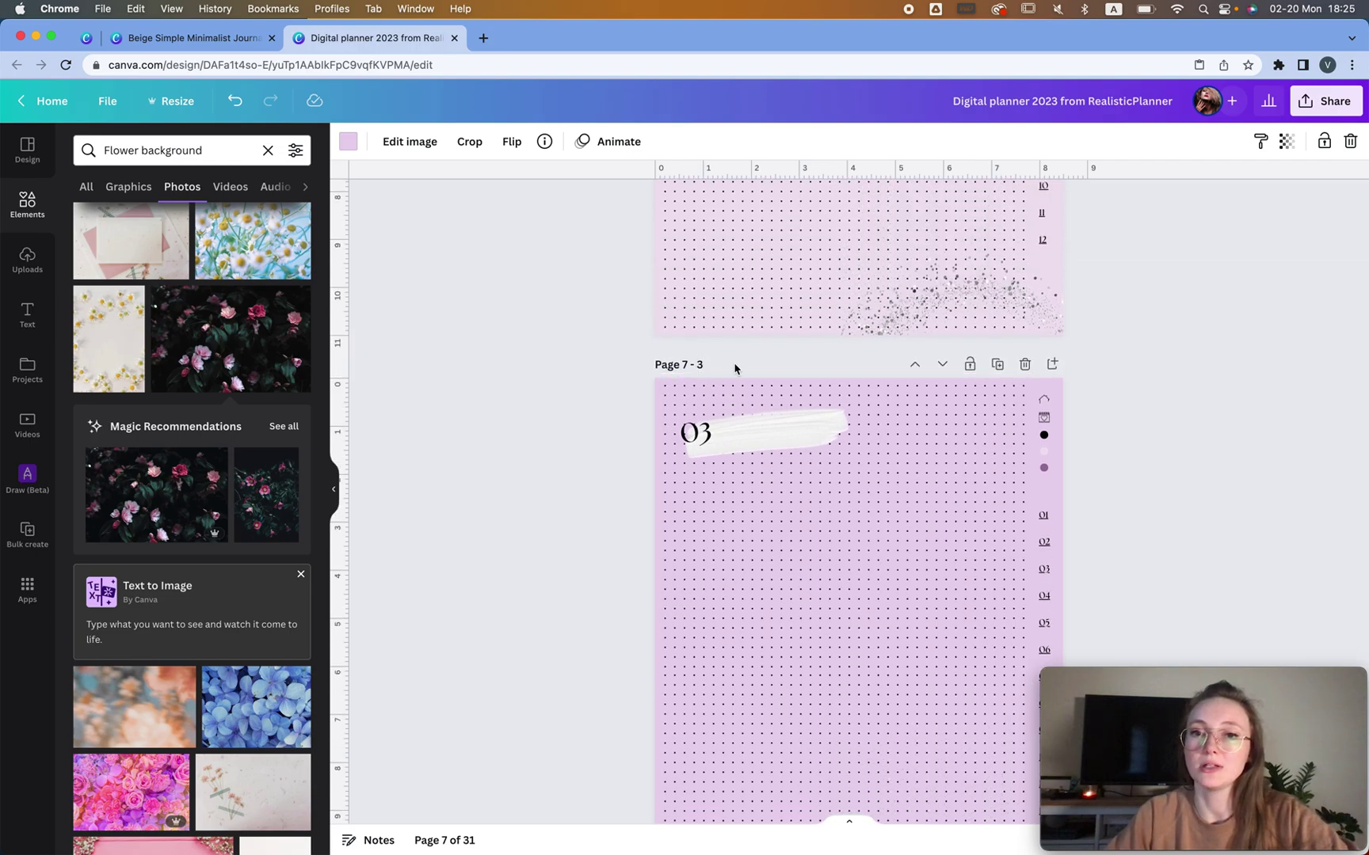
{"action": "scroll", "coordinate": [725, 364], "scroll_direction": "down", "scroll_amount": 5}
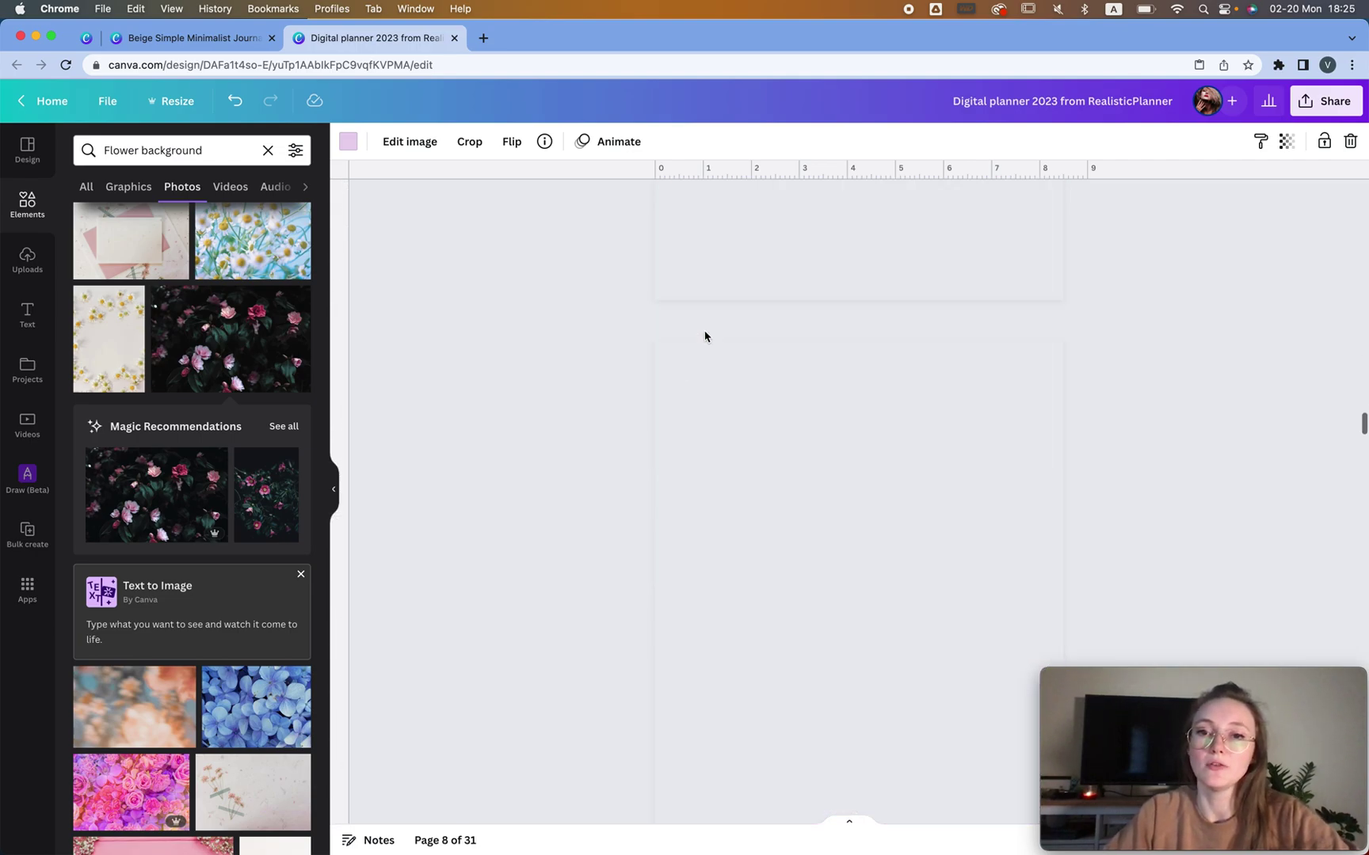
{"action": "scroll", "coordinate": [705, 337], "scroll_direction": "down", "scroll_amount": 20}
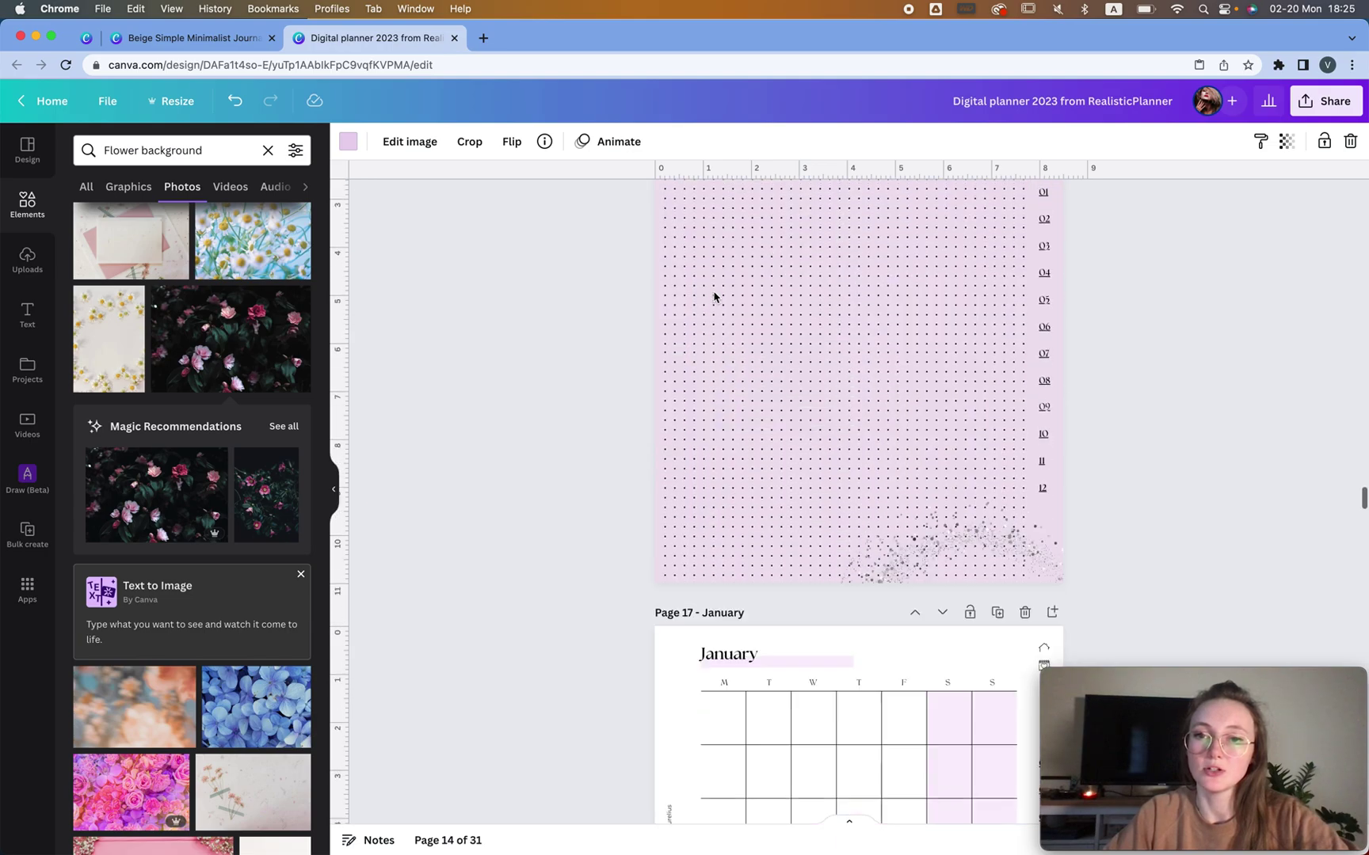
{"action": "scroll", "coordinate": [714, 297], "scroll_direction": "down", "scroll_amount": 6}
{"action": "scroll", "coordinate": [715, 296], "scroll_direction": "up", "scroll_amount": 2}
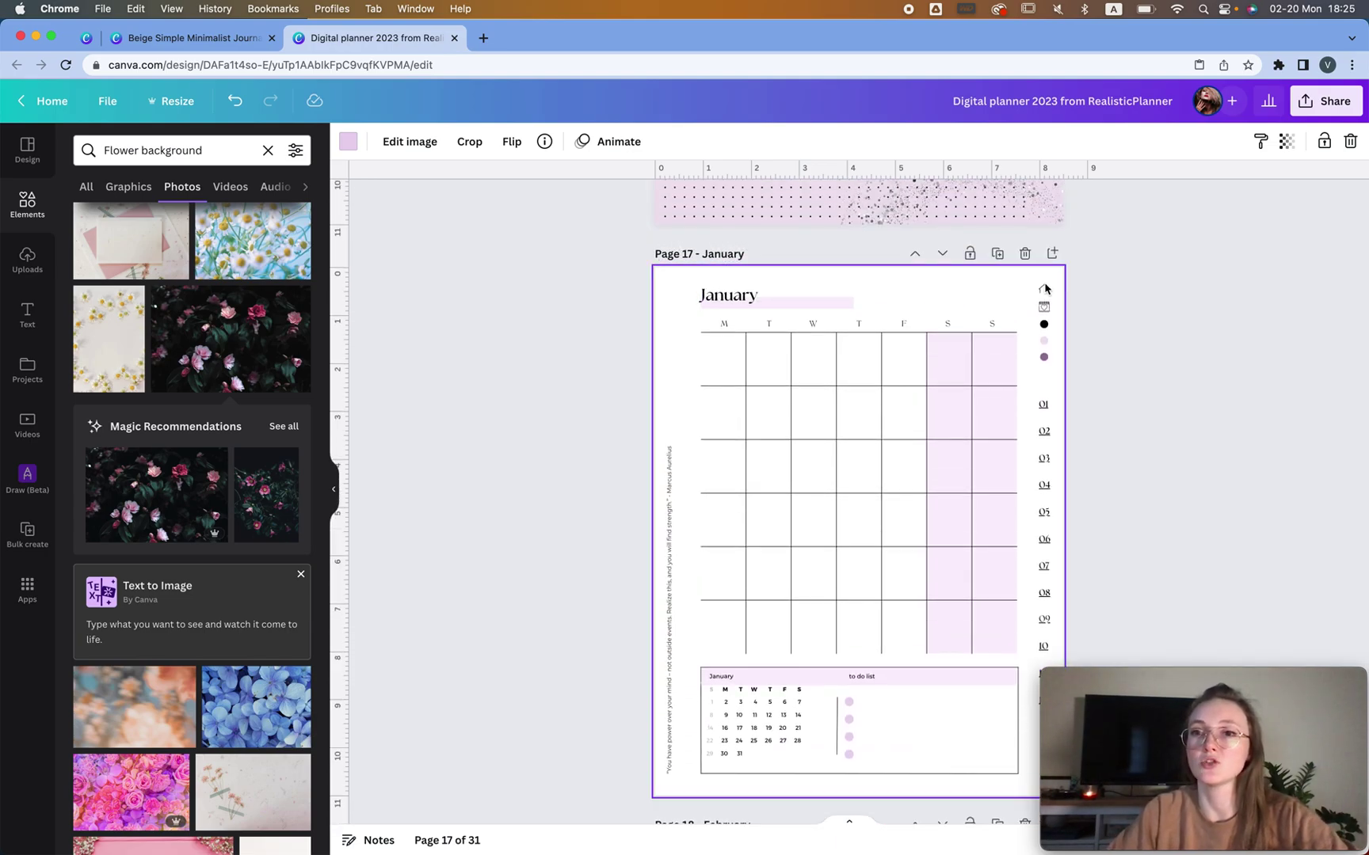
{"action": "left_click", "coordinate": [1042, 403]}
{"action": "left_click", "coordinate": [1313, 141]}
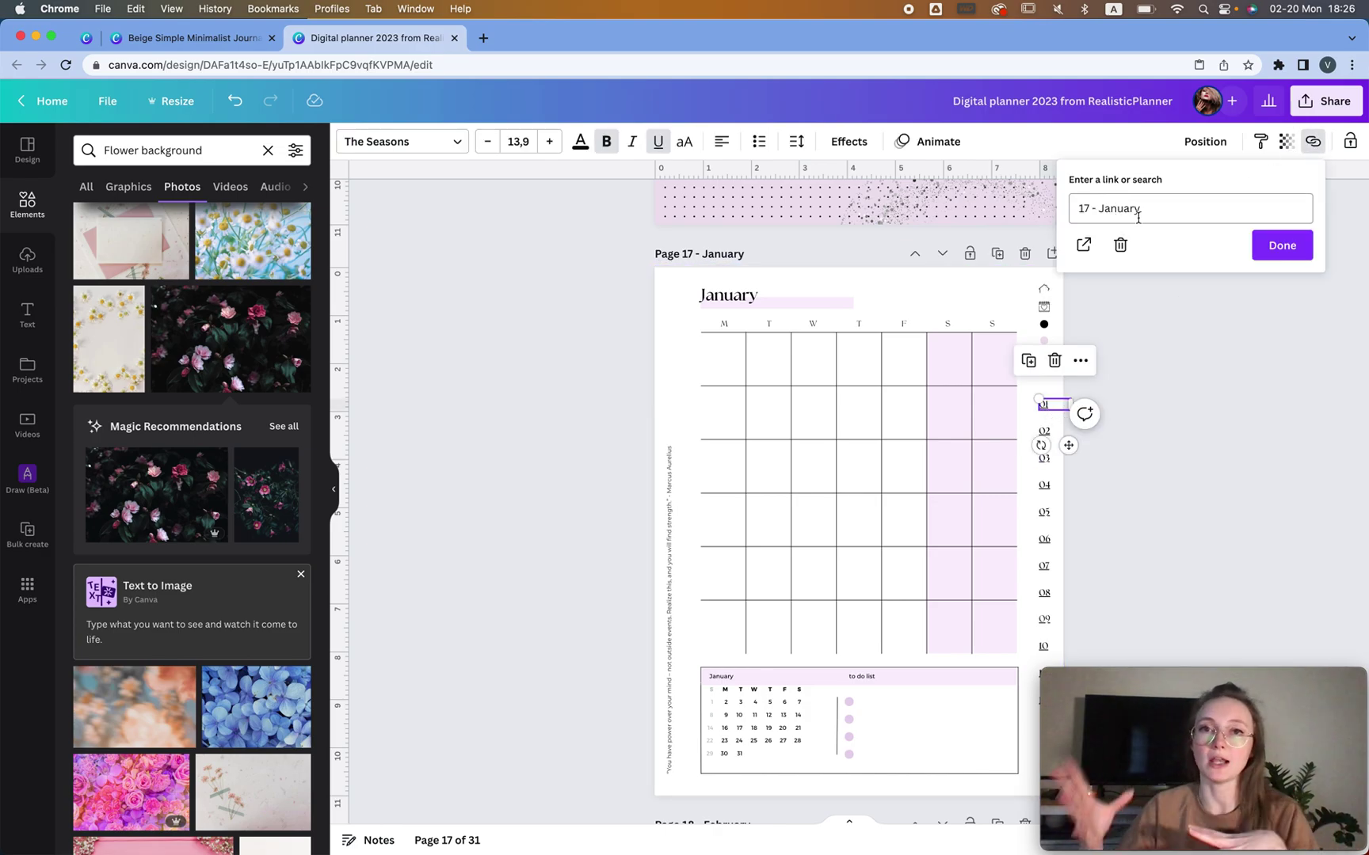
{"action": "left_click", "coordinate": [1281, 245]}
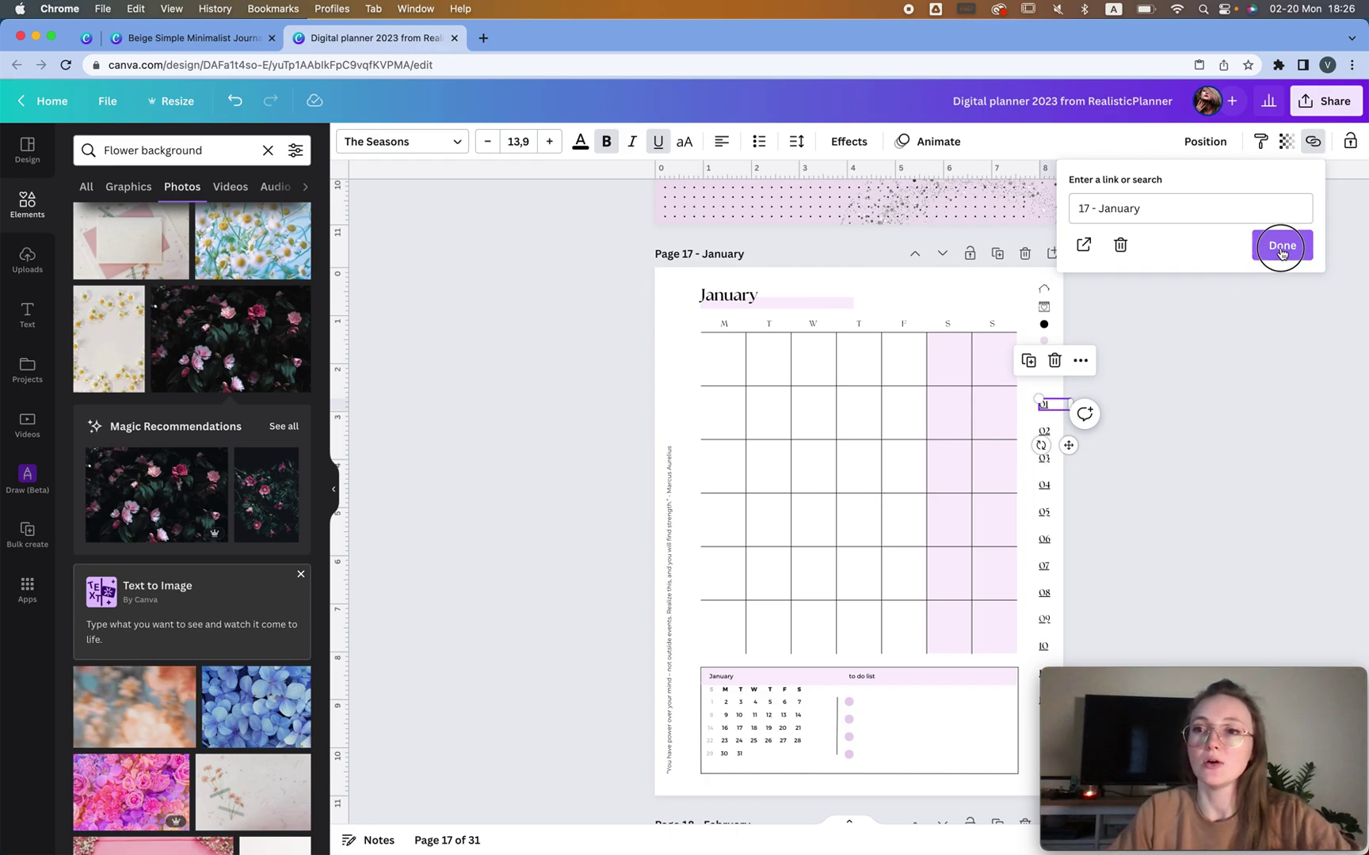
{"action": "left_click", "coordinate": [669, 463]}
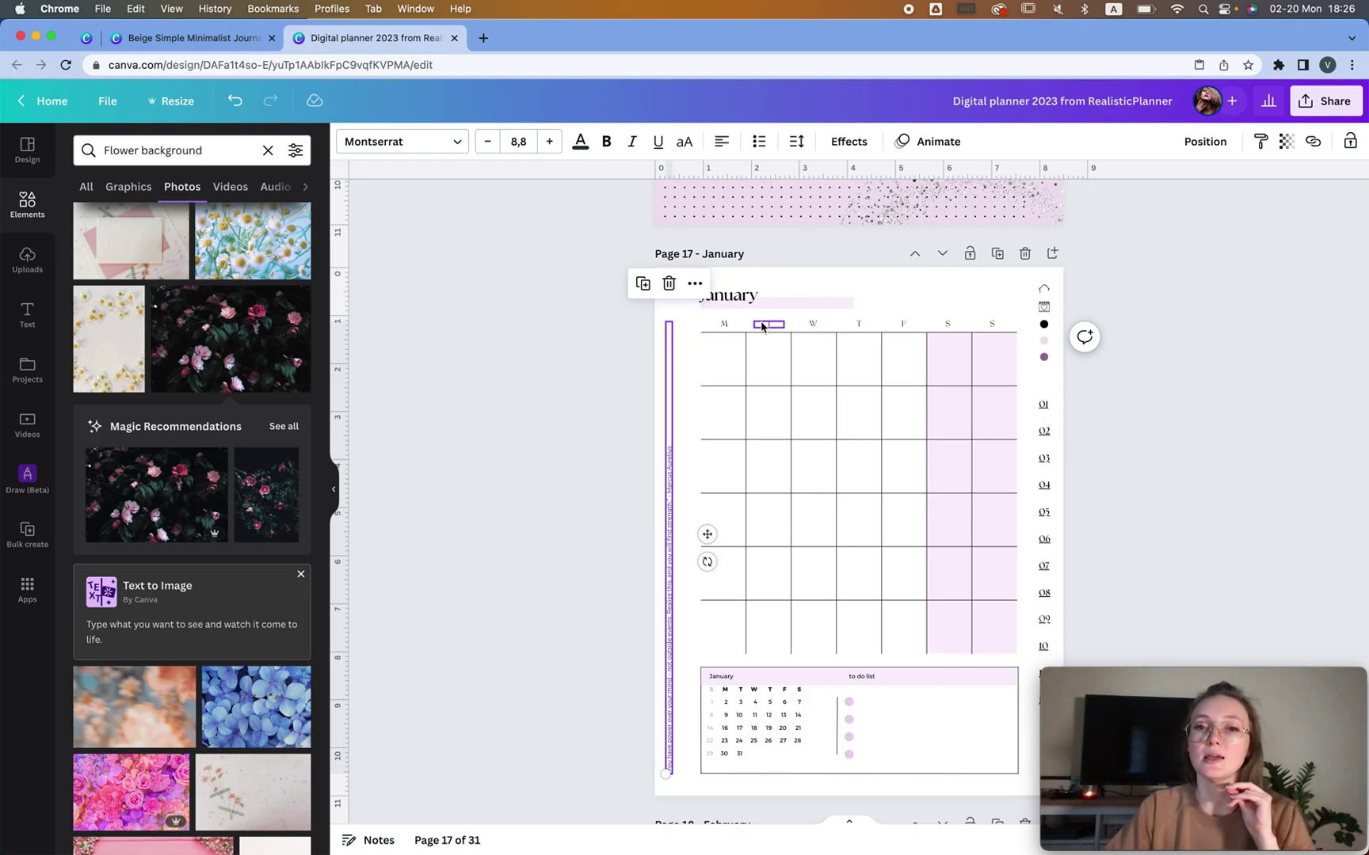
{"action": "left_click", "coordinate": [744, 300]}
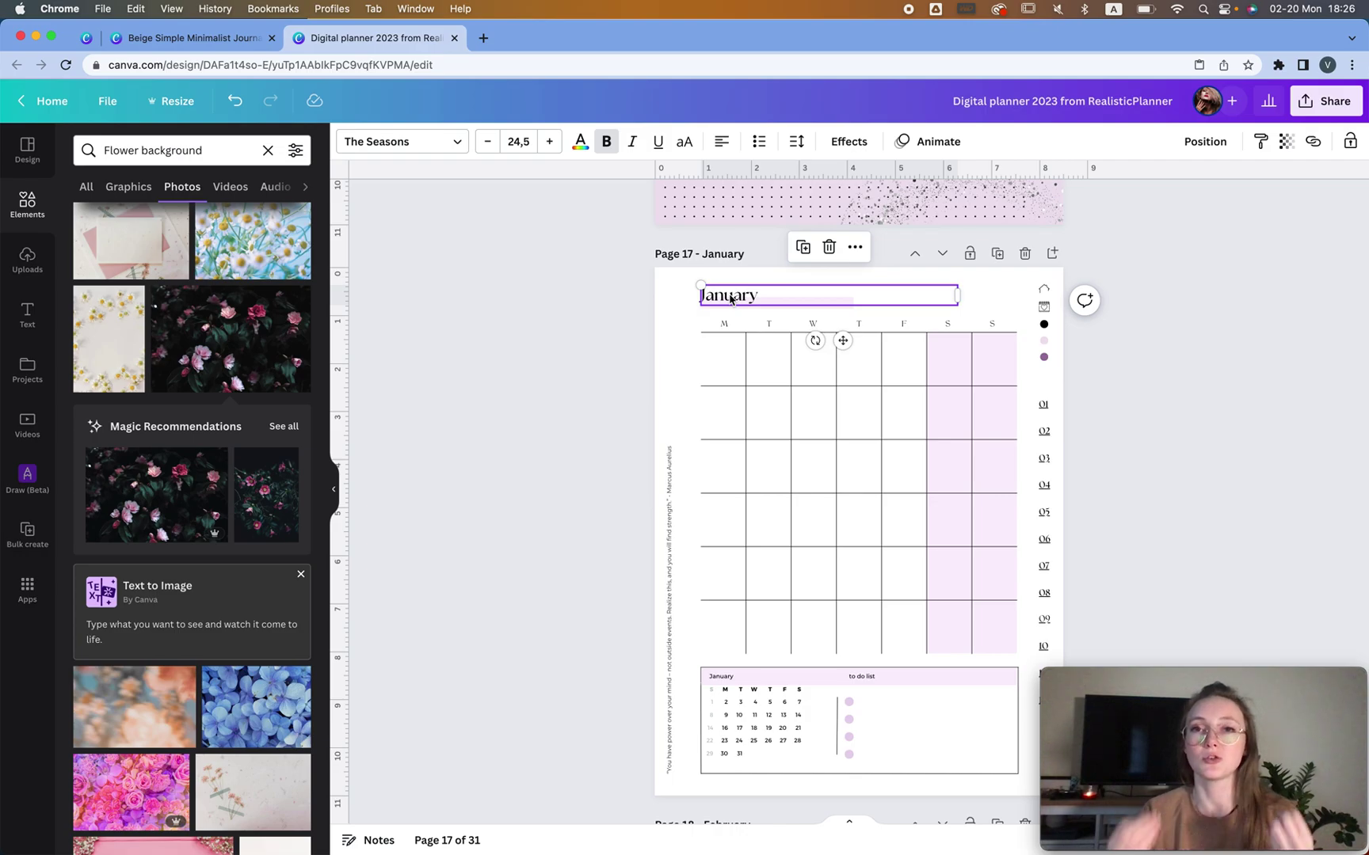
Scroll down to Page 29 – weekly
{"action": "scroll", "coordinate": [729, 297], "scroll_direction": "down", "scroll_amount": 20}
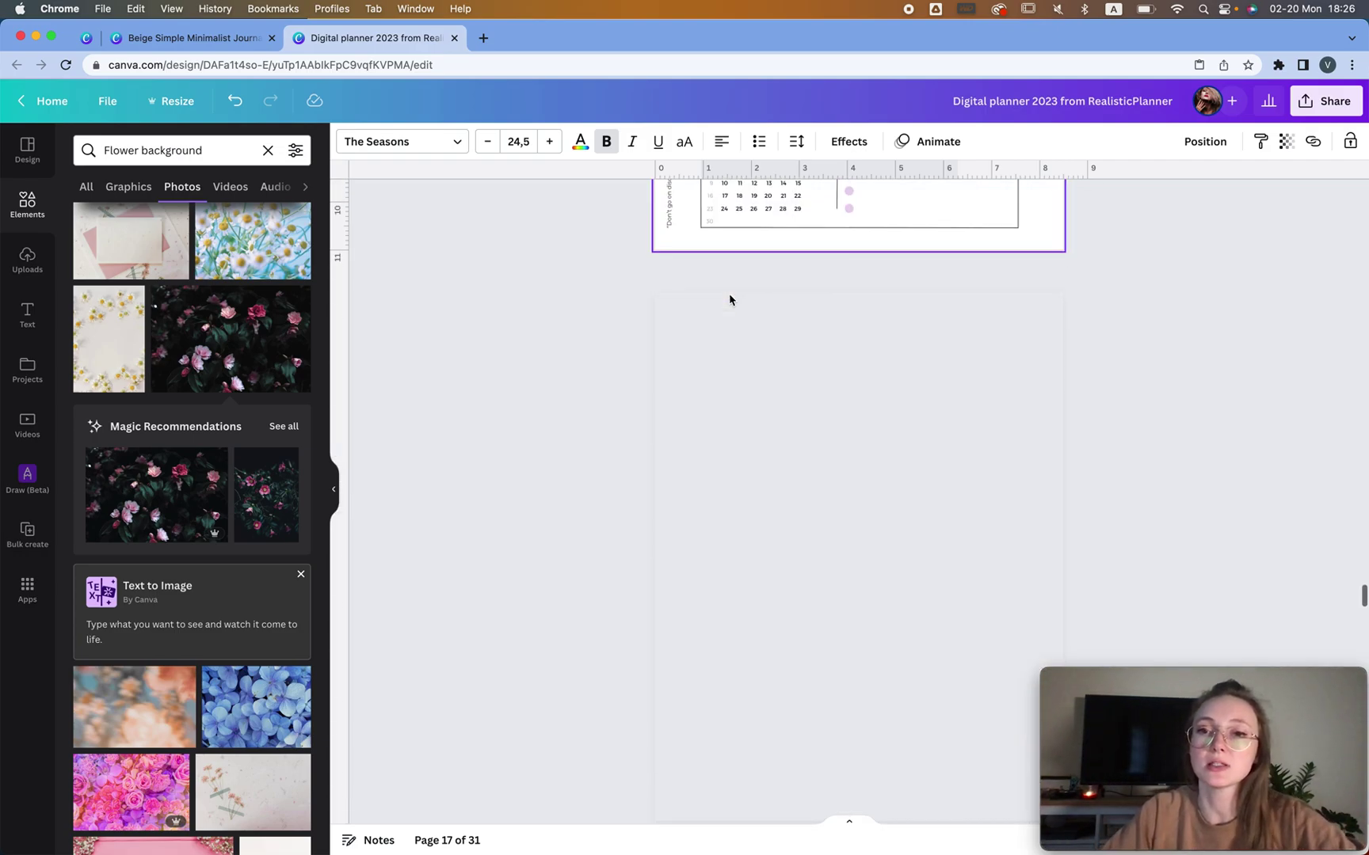
{"action": "scroll", "coordinate": [729, 299], "scroll_direction": "down", "scroll_amount": 20}
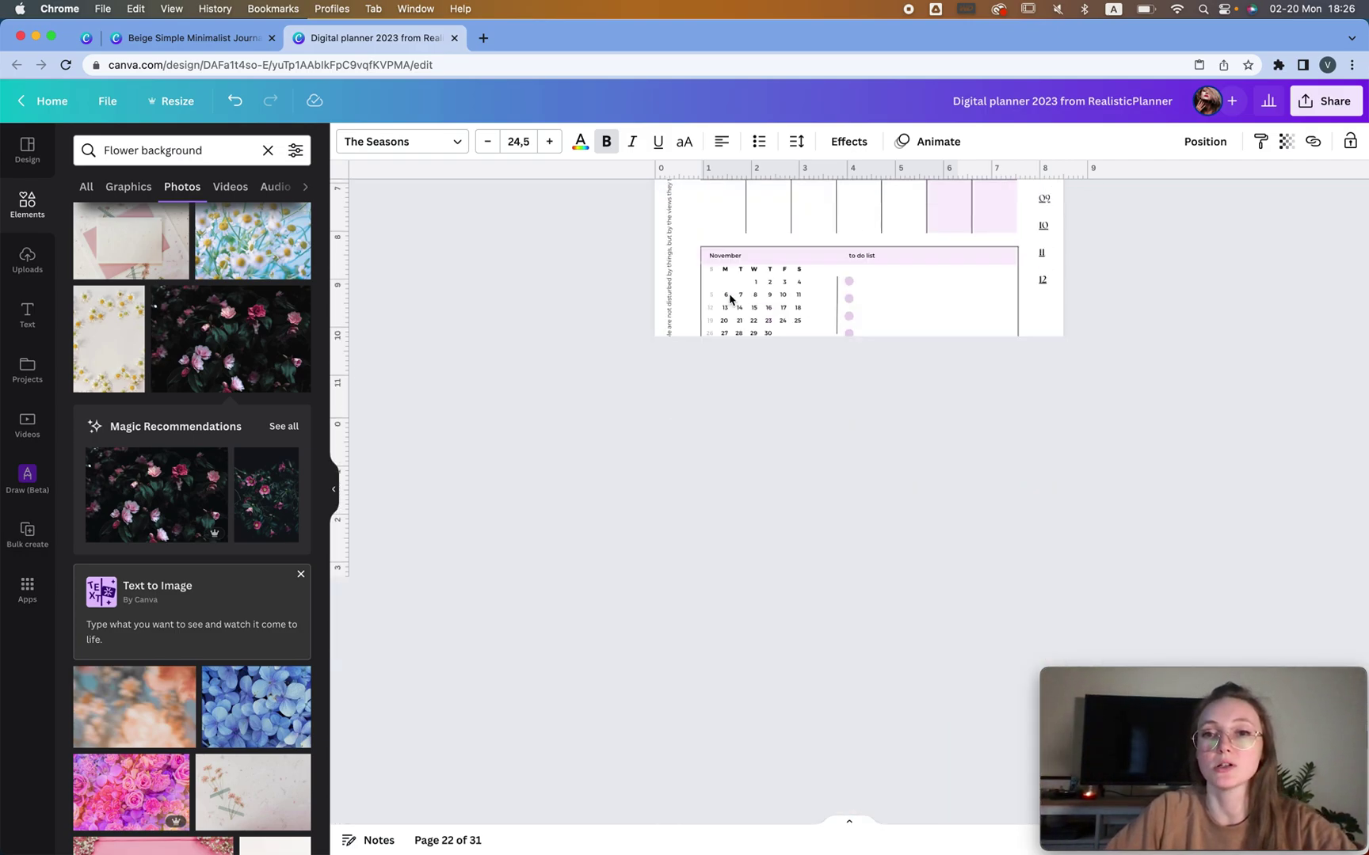
{"action": "scroll", "coordinate": [730, 298], "scroll_direction": "down", "scroll_amount": 15}
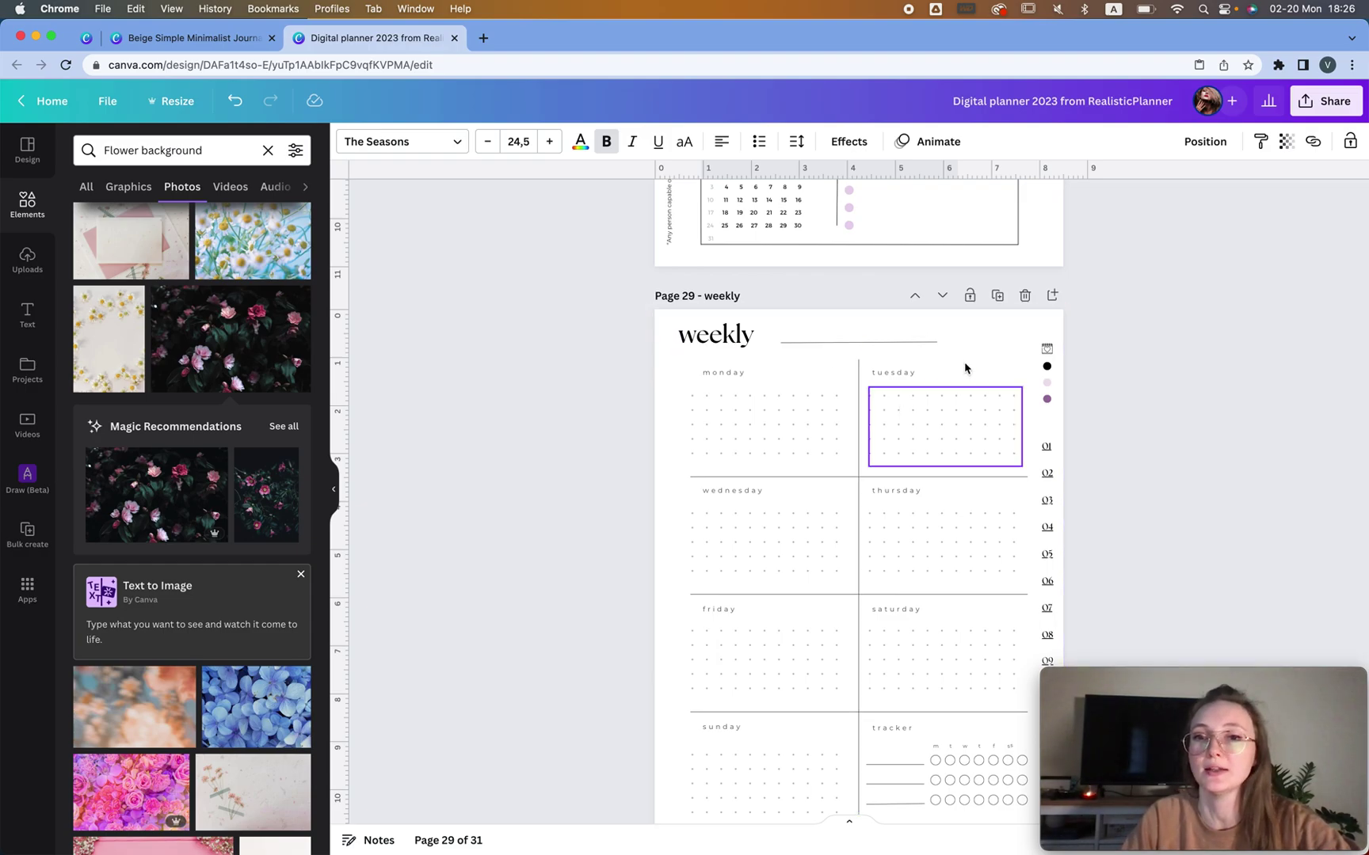
Add a new blank page 30 after the weekly page
{"action": "left_click", "coordinate": [1051, 297]}
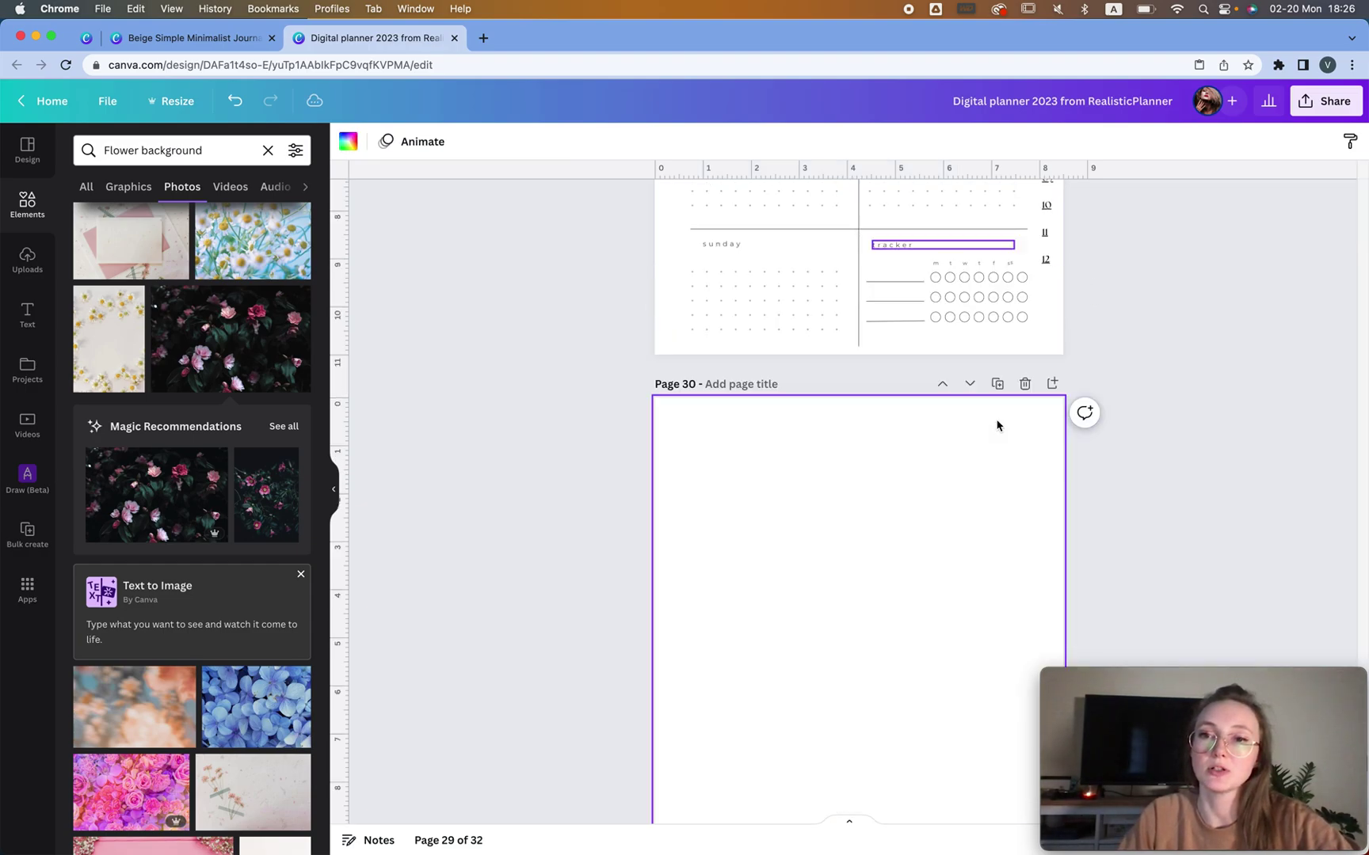
{"action": "scroll", "coordinate": [904, 363], "scroll_direction": "down", "scroll_amount": 1}
{"action": "scroll", "coordinate": [908, 367], "scroll_direction": "up", "scroll_amount": 5}
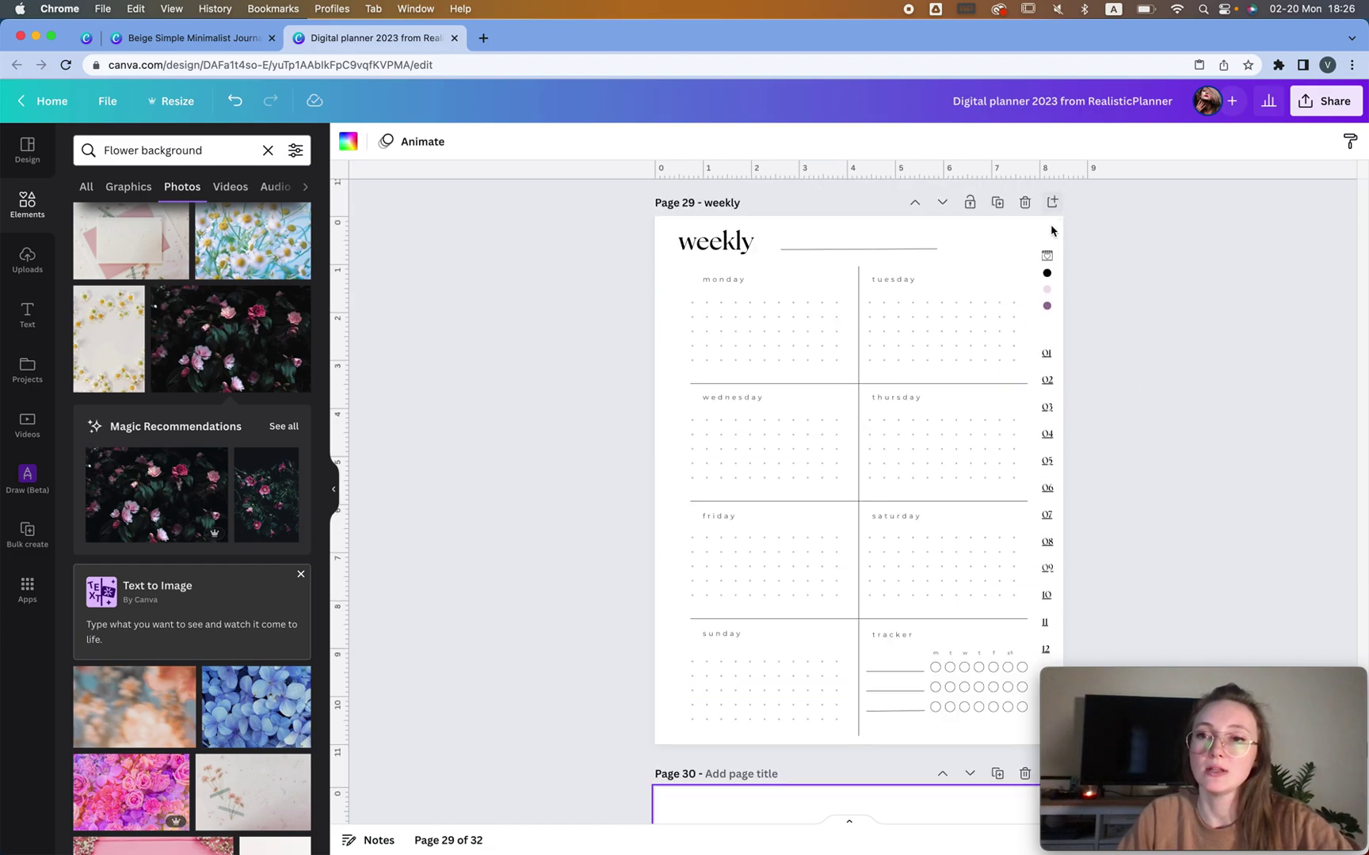
Copy the weekly page's 01–12 side tab column and paste it onto page 30
{"action": "left_click_drag", "start_coordinate": [1051, 230], "coordinate": [1073, 654]}
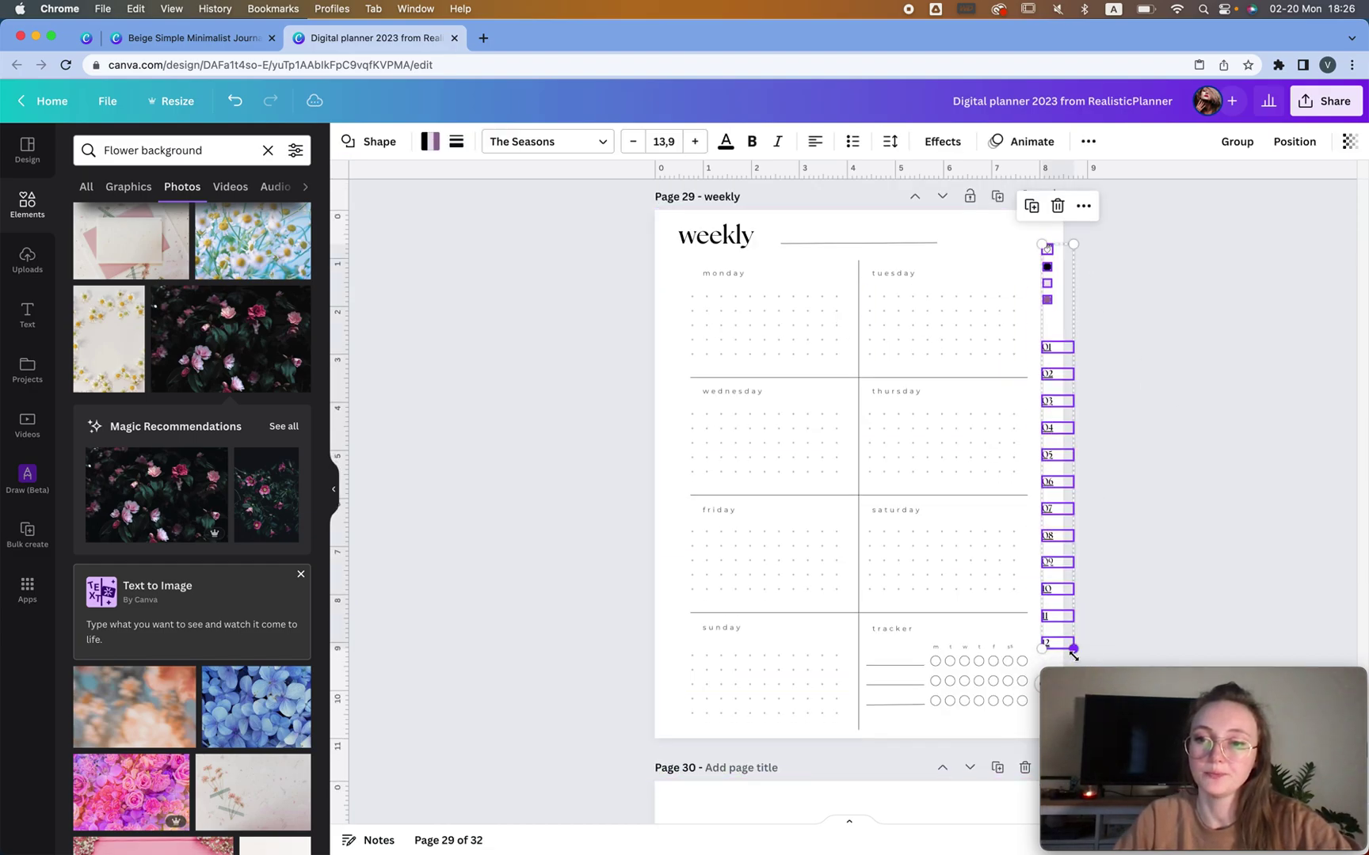
{"action": "scroll", "coordinate": [888, 550], "scroll_direction": "down", "scroll_amount": 5}
{"action": "left_click", "coordinate": [913, 525]}
{"action": "key", "text": "super+v"}
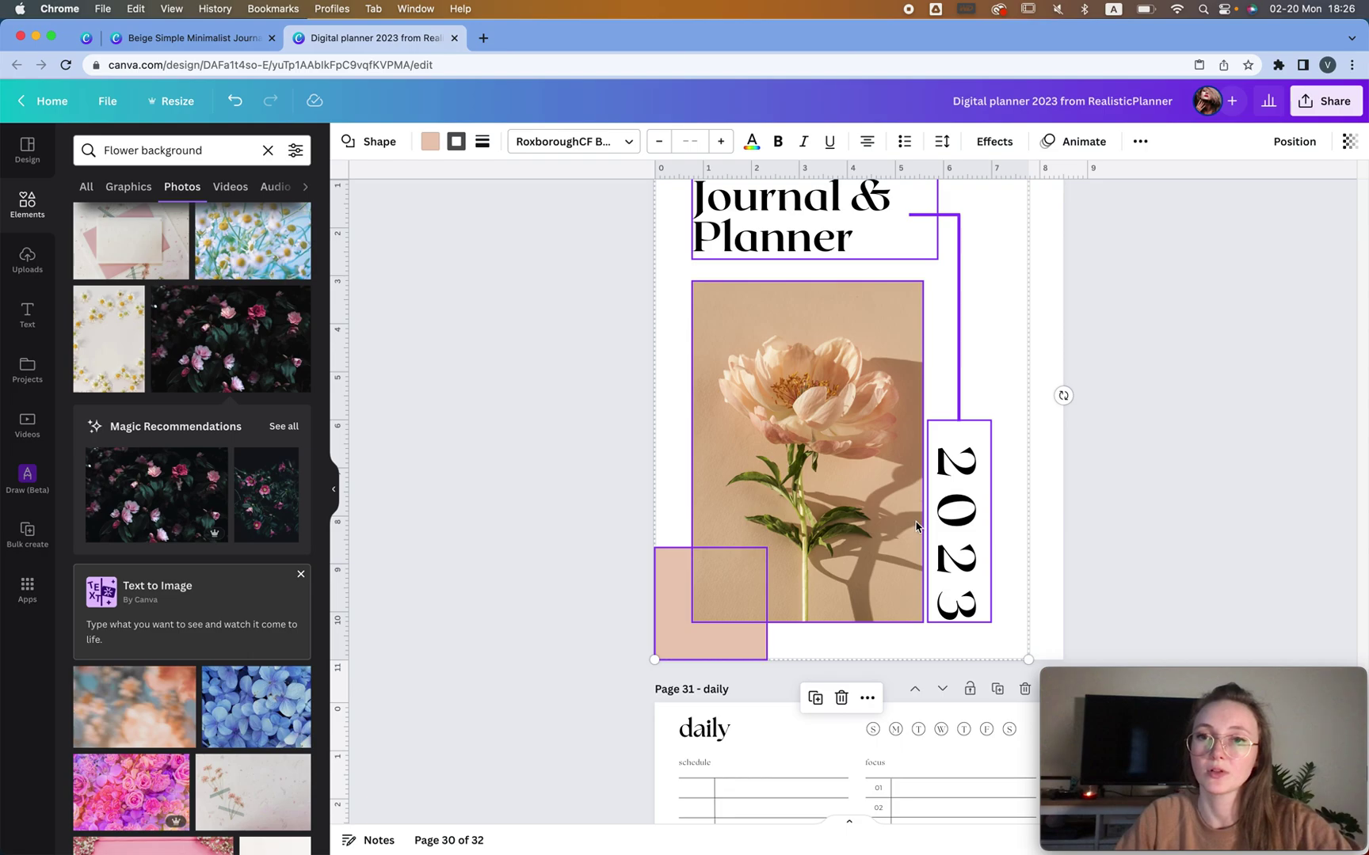
{"action": "key", "text": "super+z"}
{"action": "scroll", "coordinate": [1137, 519], "scroll_direction": "up", "scroll_amount": 2}
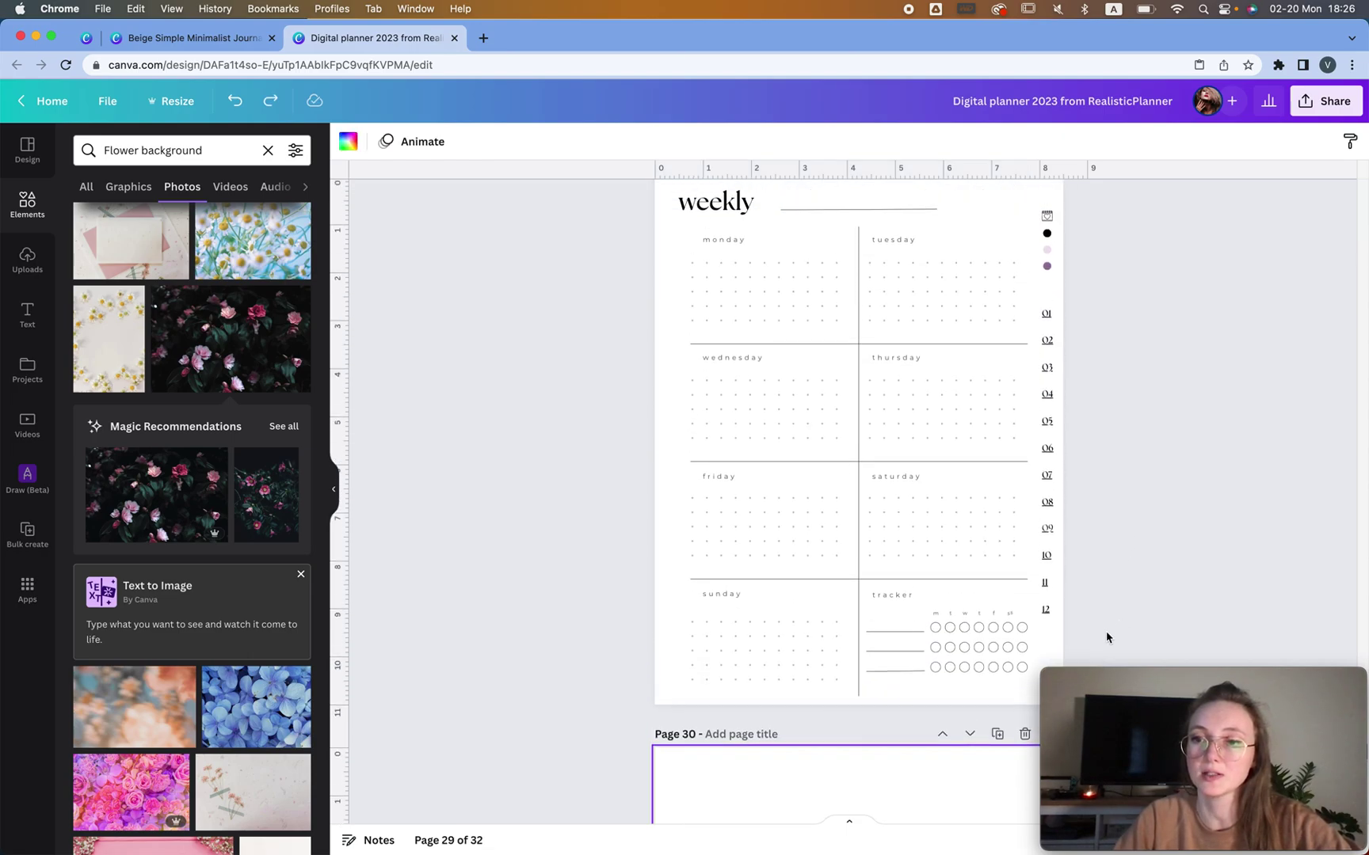
{"action": "left_click_drag", "start_coordinate": [1101, 633], "coordinate": [1048, 203]}
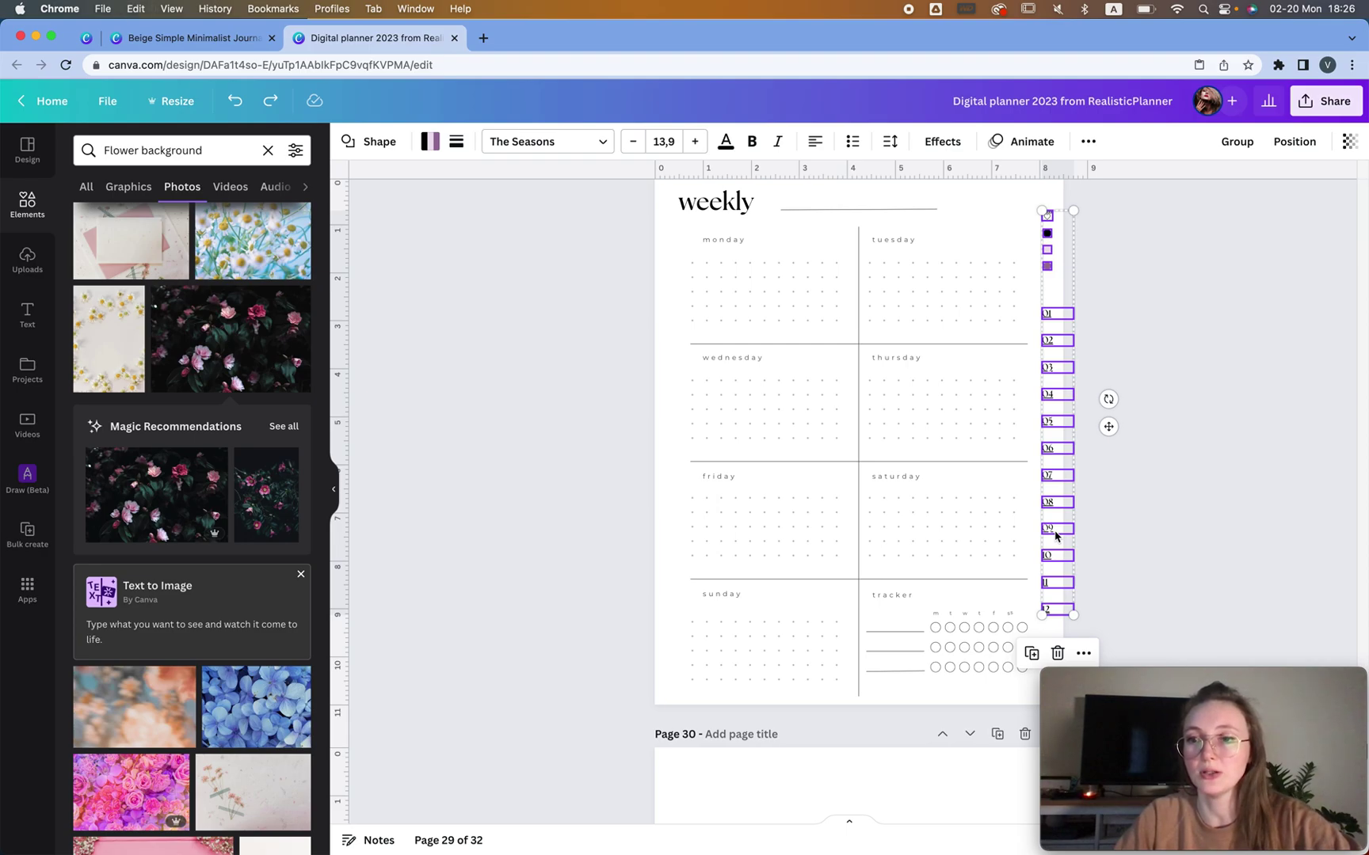
{"action": "scroll", "coordinate": [1045, 507], "scroll_direction": "down", "scroll_amount": 5}
{"action": "left_click", "coordinate": [962, 462]}
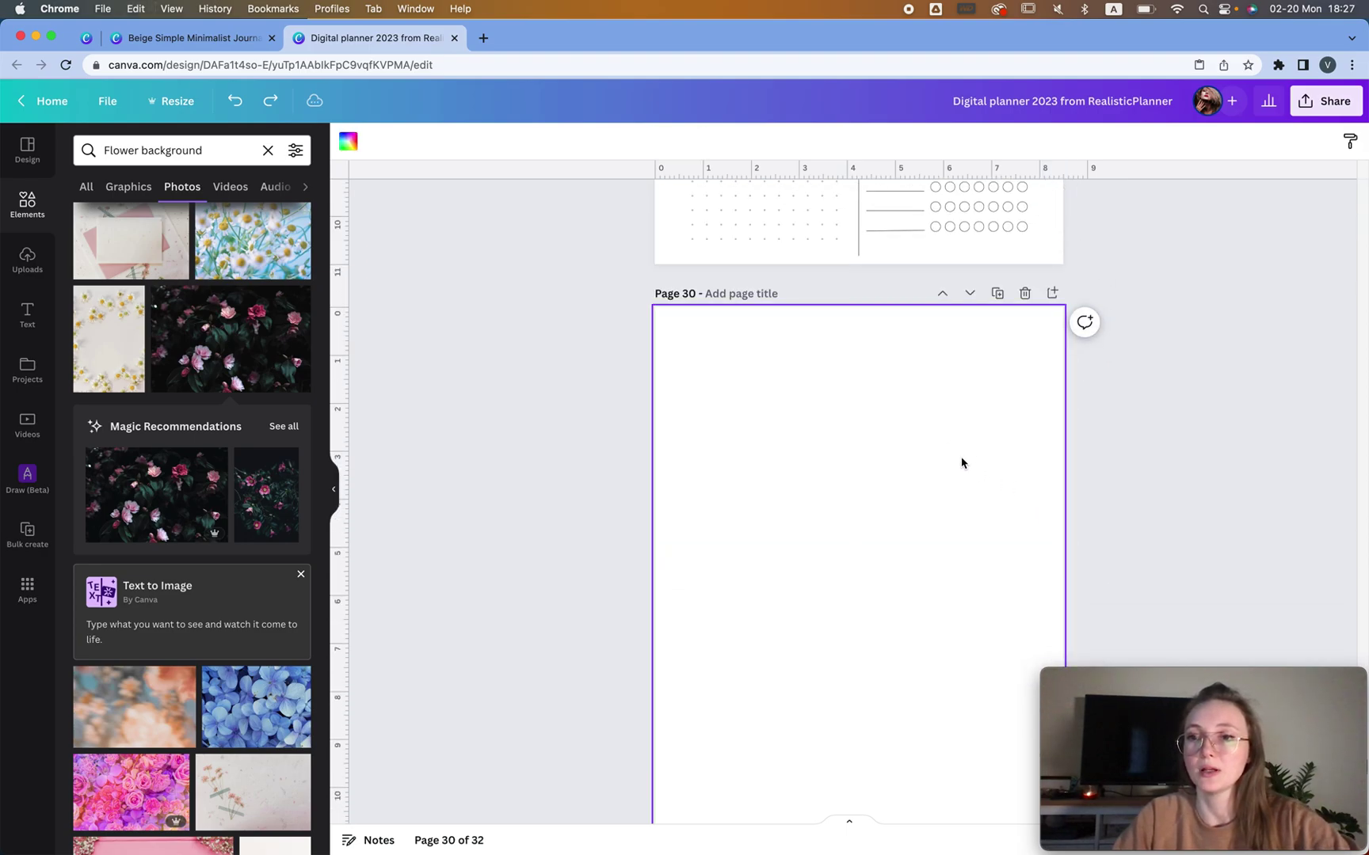
{"action": "key", "text": "super+v"}
{"action": "left_click", "coordinate": [963, 446]}
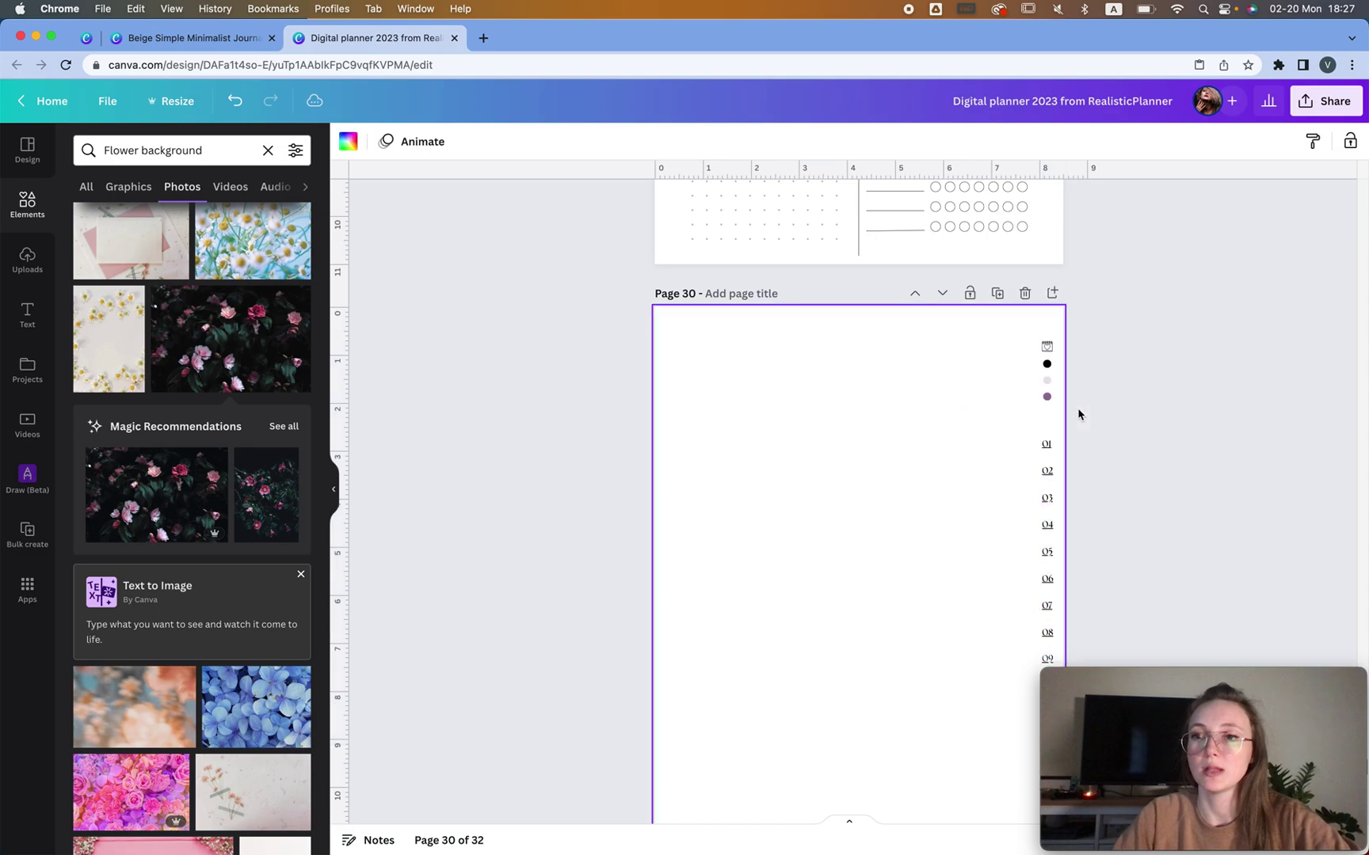
Confirm the pasted 01 tab still links to 17 – January
{"action": "left_click", "coordinate": [1048, 444]}
{"action": "left_click", "coordinate": [1312, 141]}
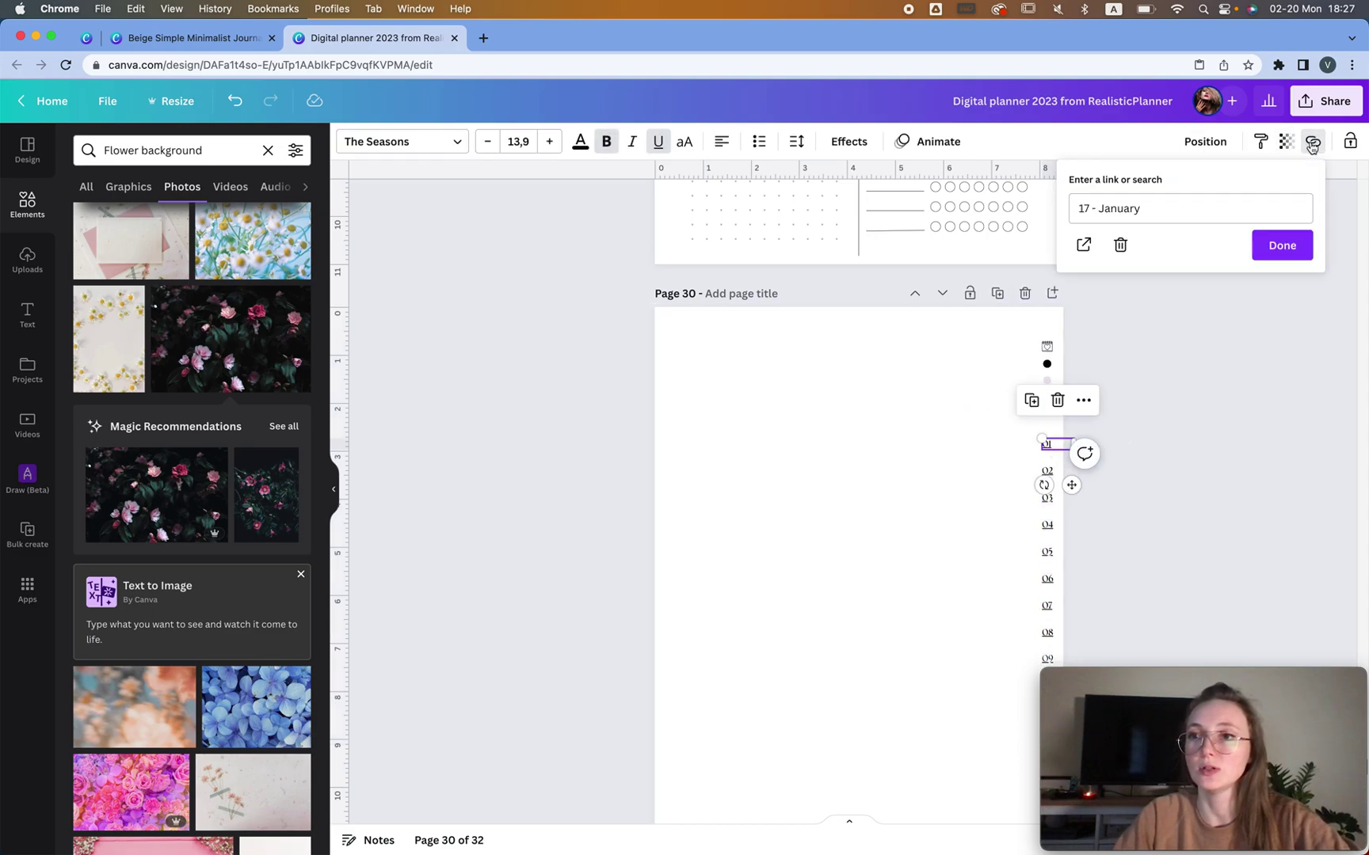
{"action": "left_click", "coordinate": [1283, 246]}
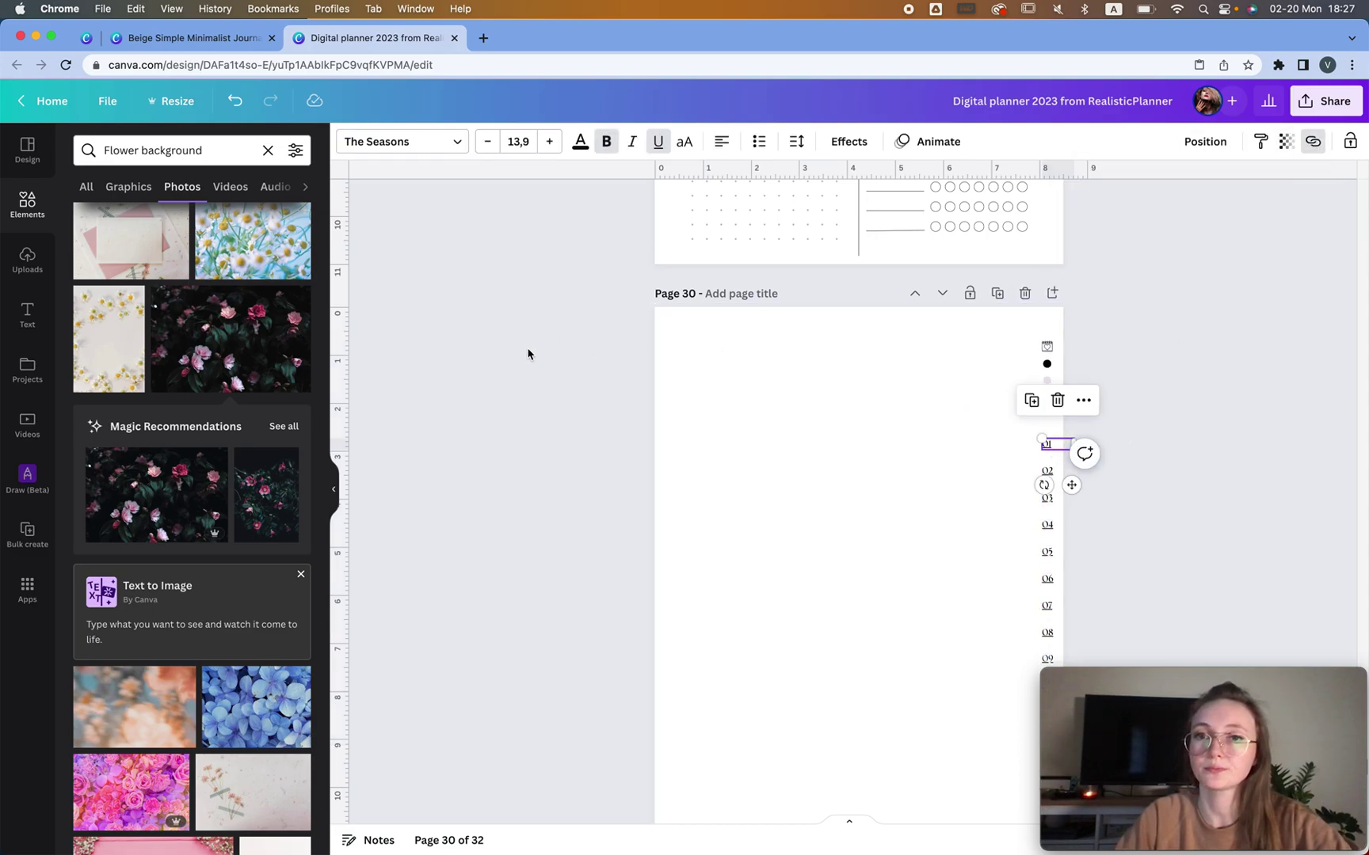
{"action": "scroll", "coordinate": [523, 373], "scroll_direction": "up", "scroll_amount": 3}
{"action": "scroll", "coordinate": [875, 363], "scroll_direction": "up", "scroll_amount": 5}
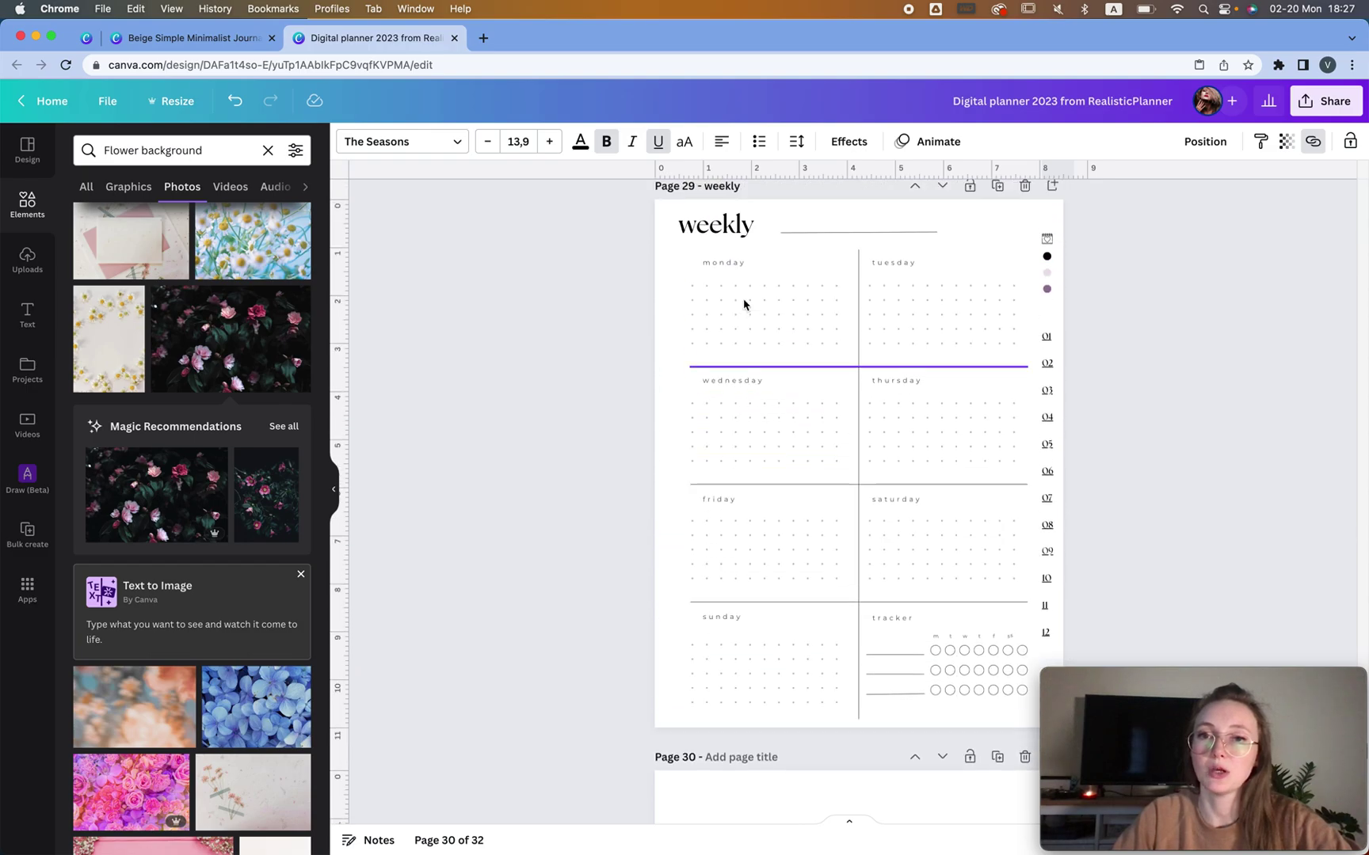
Copy the 'weekly' title from page 29 and paste it onto page 30
{"action": "left_click", "coordinate": [745, 225]}
{"action": "key", "text": "cmd+c"}
{"action": "scroll", "coordinate": [789, 240], "scroll_direction": "down", "scroll_amount": 5}
{"action": "left_click", "coordinate": [794, 547]}
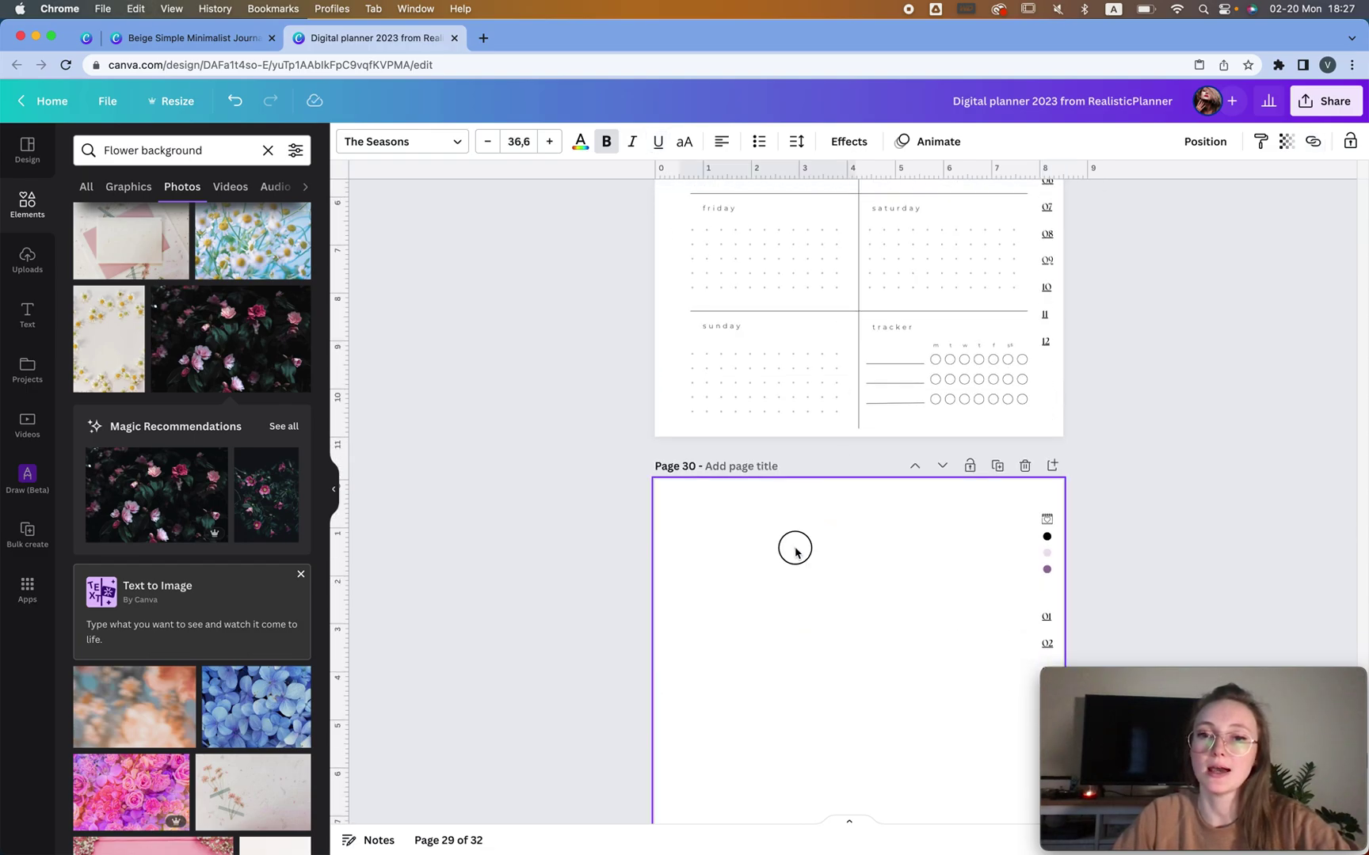
{"action": "key", "text": "cmd+v"}
{"action": "left_click", "coordinate": [864, 602]}
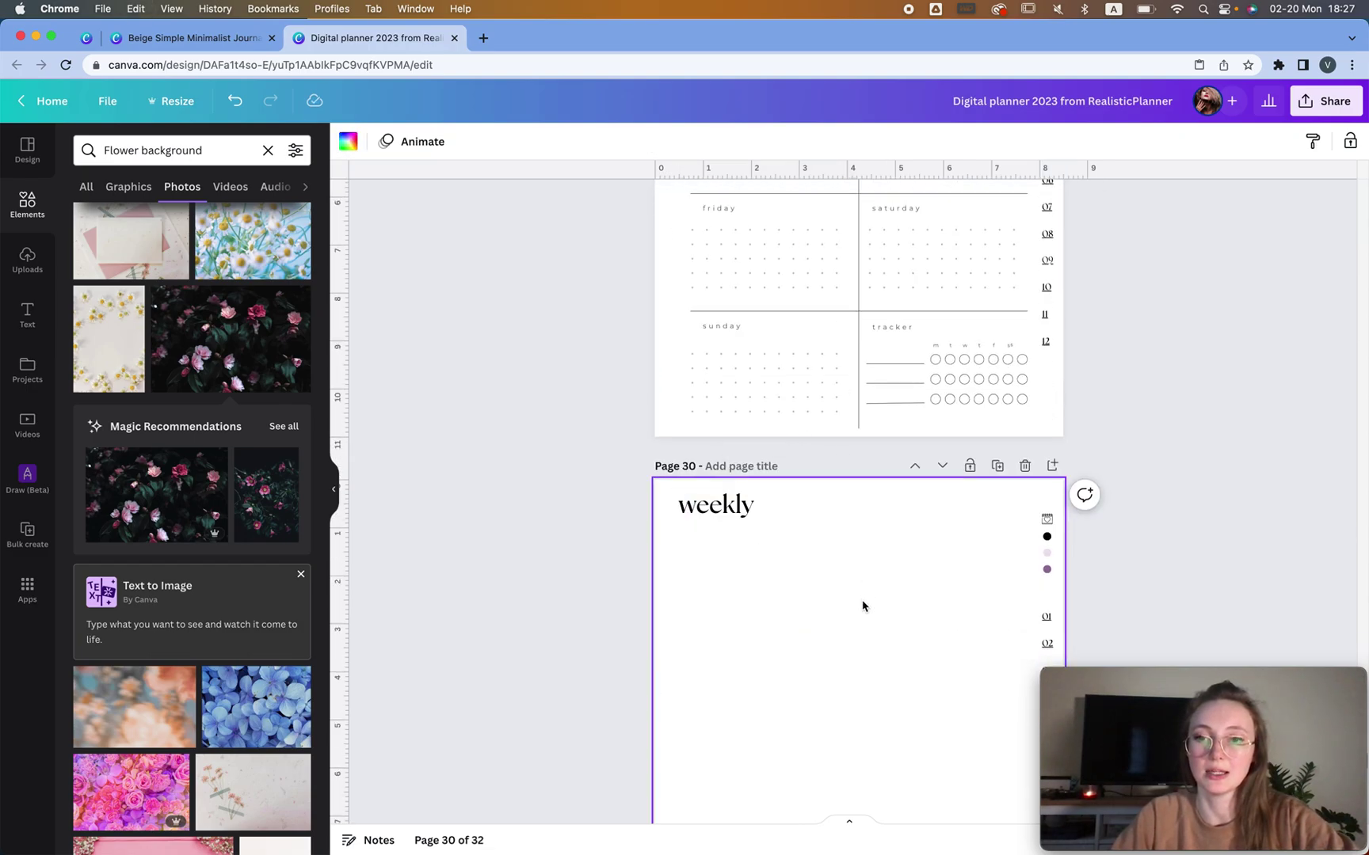
Add a heading text box to page 30, then undo it and reselect the page
{"action": "key", "text": "t"}
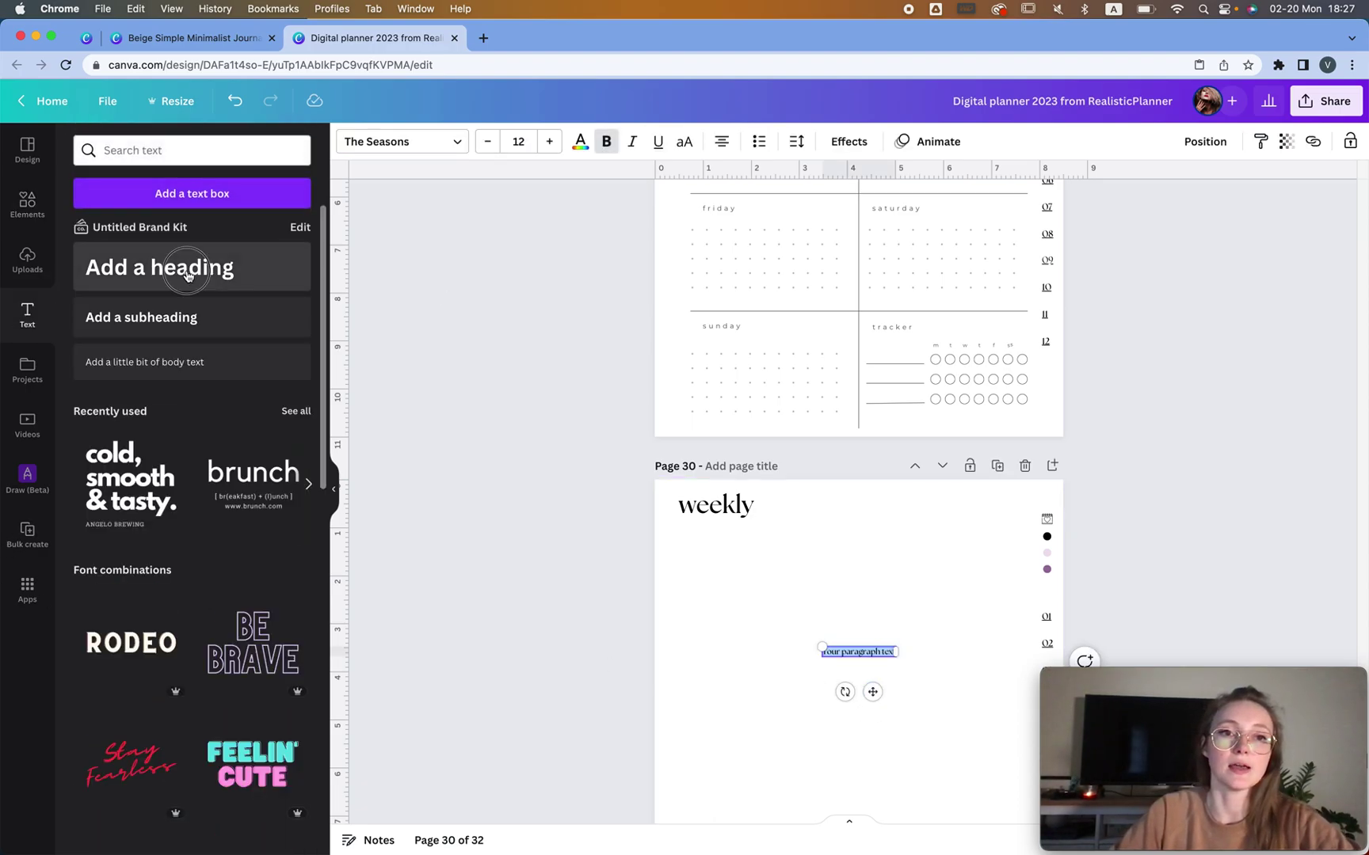
{"action": "left_click", "coordinate": [188, 273]}
{"action": "key", "text": "super+z"}
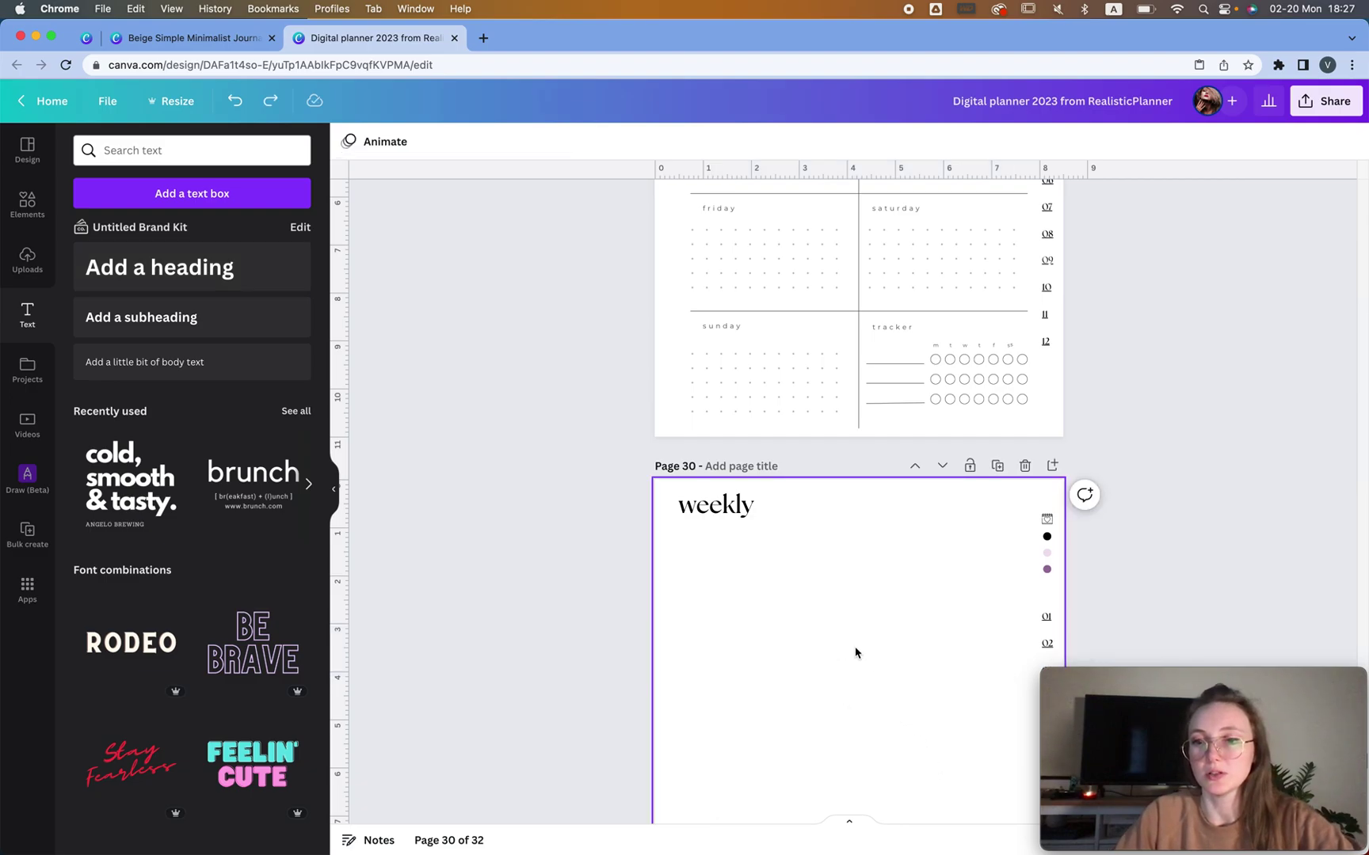
{"action": "scroll", "coordinate": [738, 522], "scroll_direction": "up", "scroll_amount": 5}
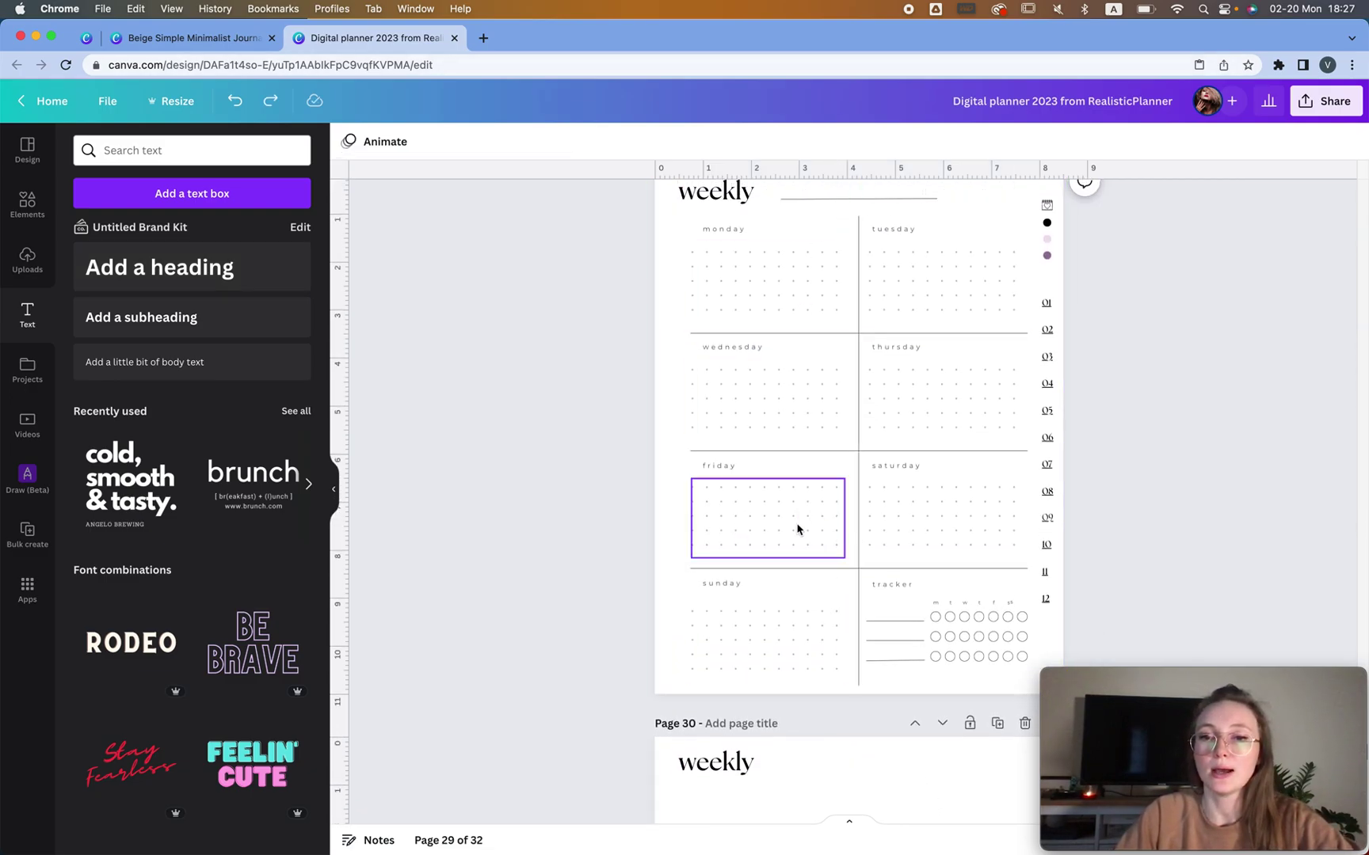
{"action": "scroll", "coordinate": [797, 529], "scroll_direction": "down", "scroll_amount": 6}
{"action": "left_click", "coordinate": [822, 500]}
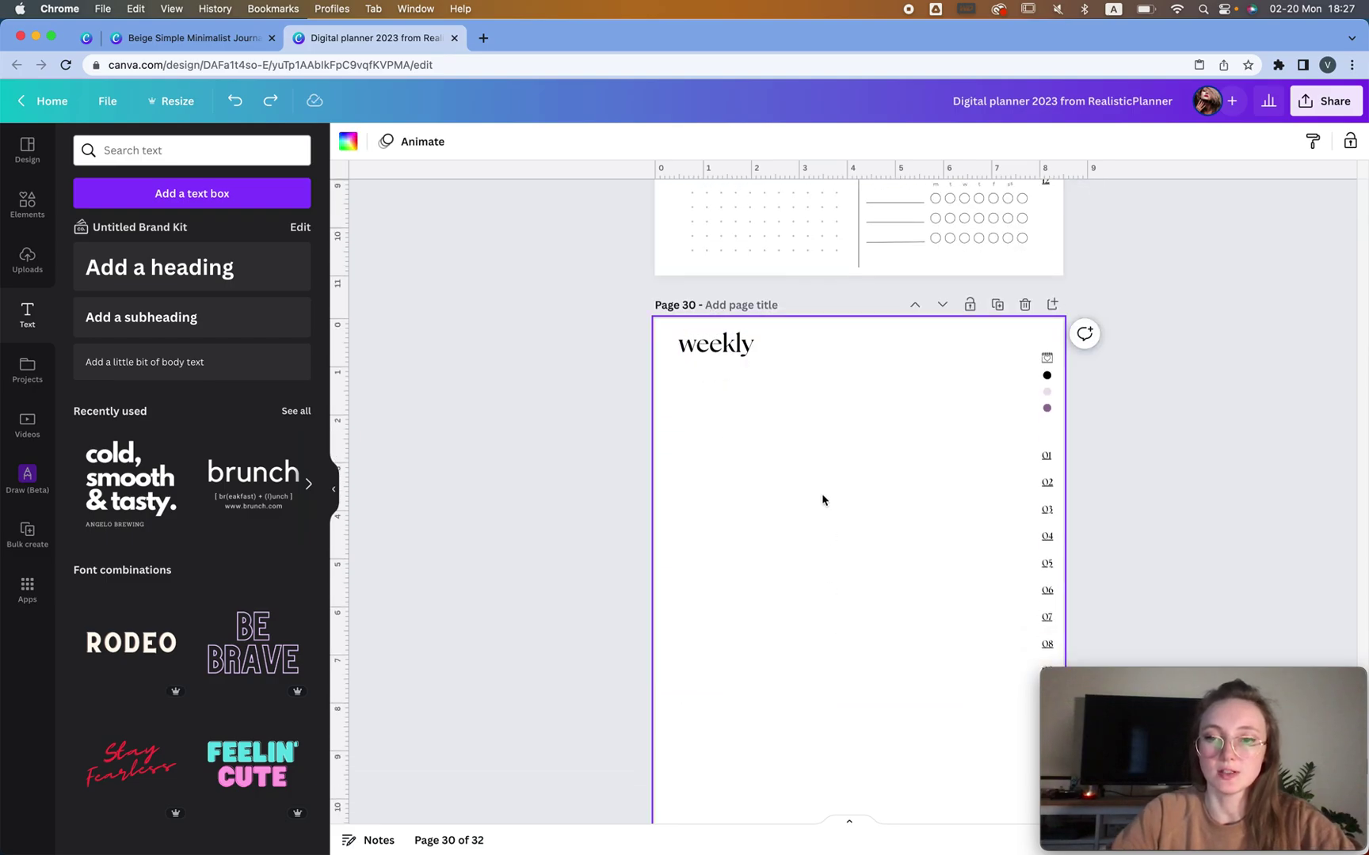
Add a line with weight 1 and place it beside the 'weekly' title
{"action": "key", "text": "l"}
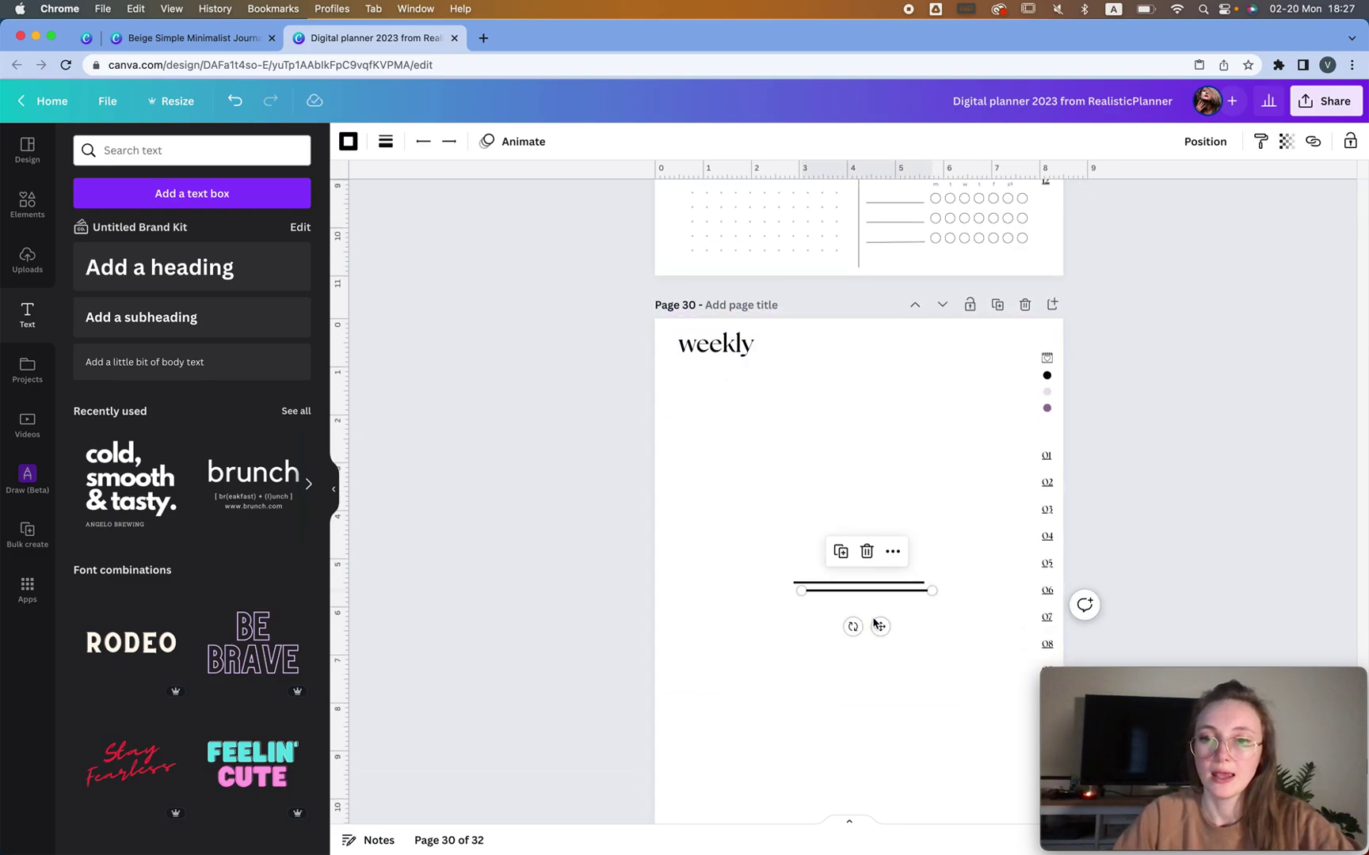
{"action": "left_click_drag", "start_coordinate": [875, 590], "coordinate": [867, 582]}
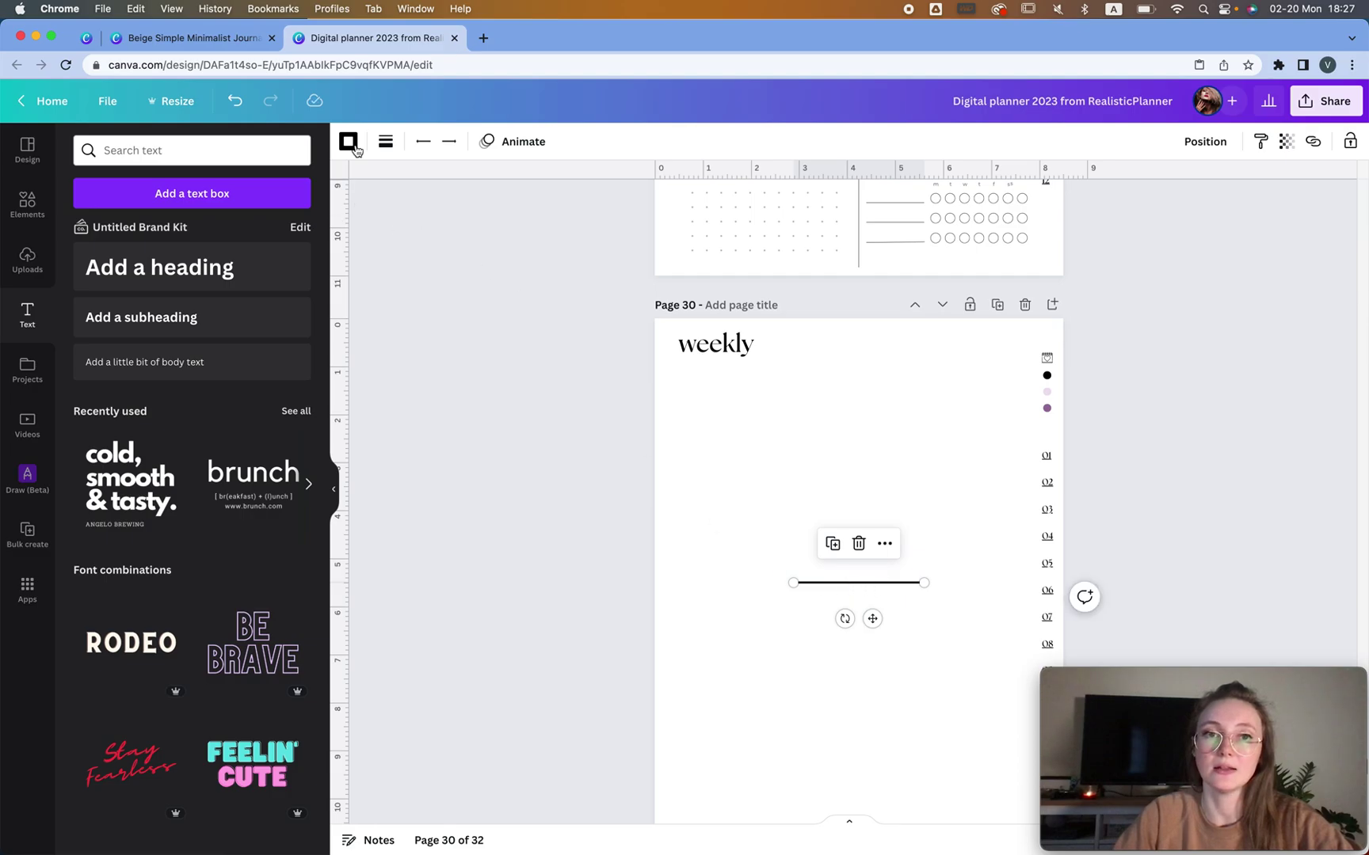
{"action": "left_click", "coordinate": [384, 143]}
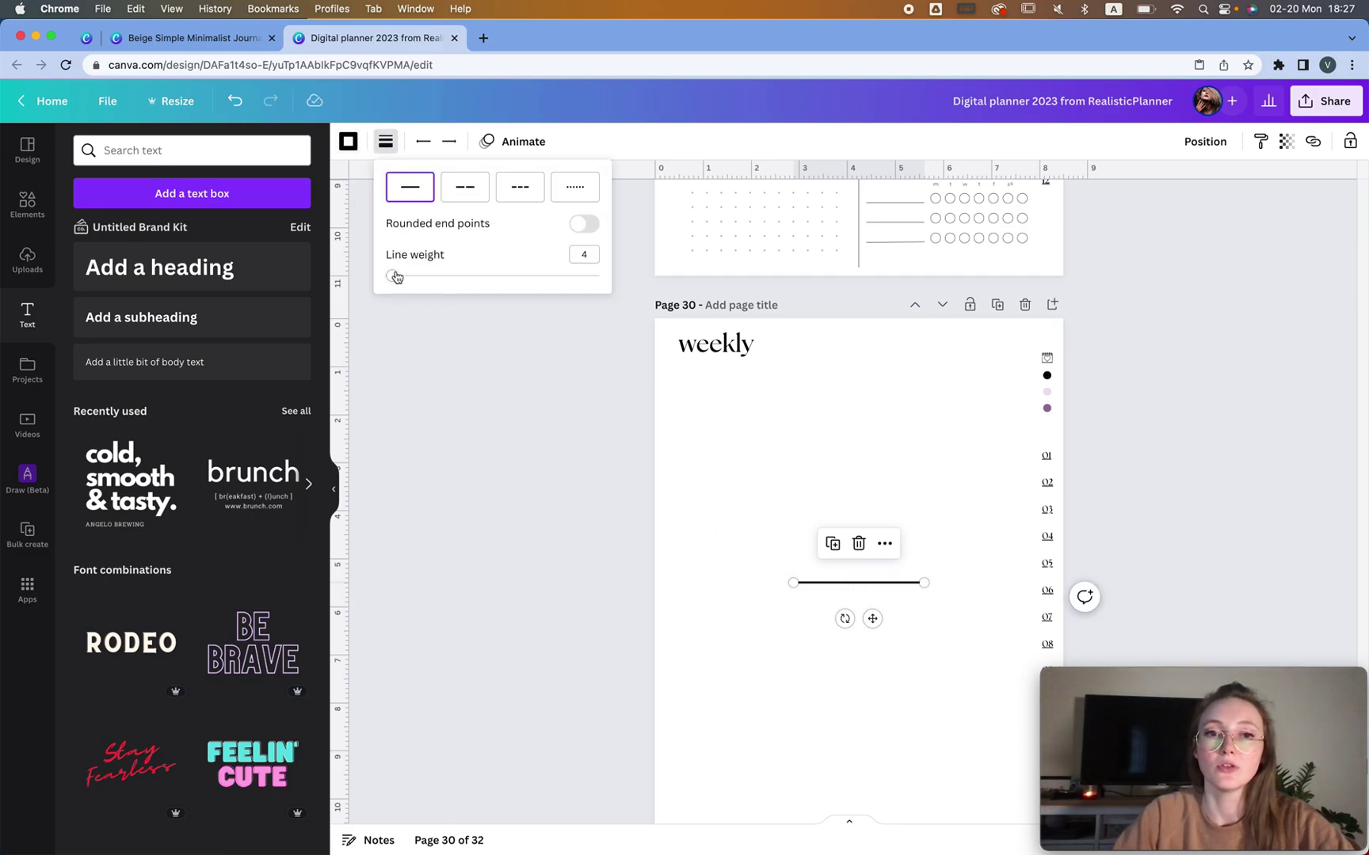
{"action": "left_click_drag", "start_coordinate": [396, 276], "coordinate": [329, 281]}
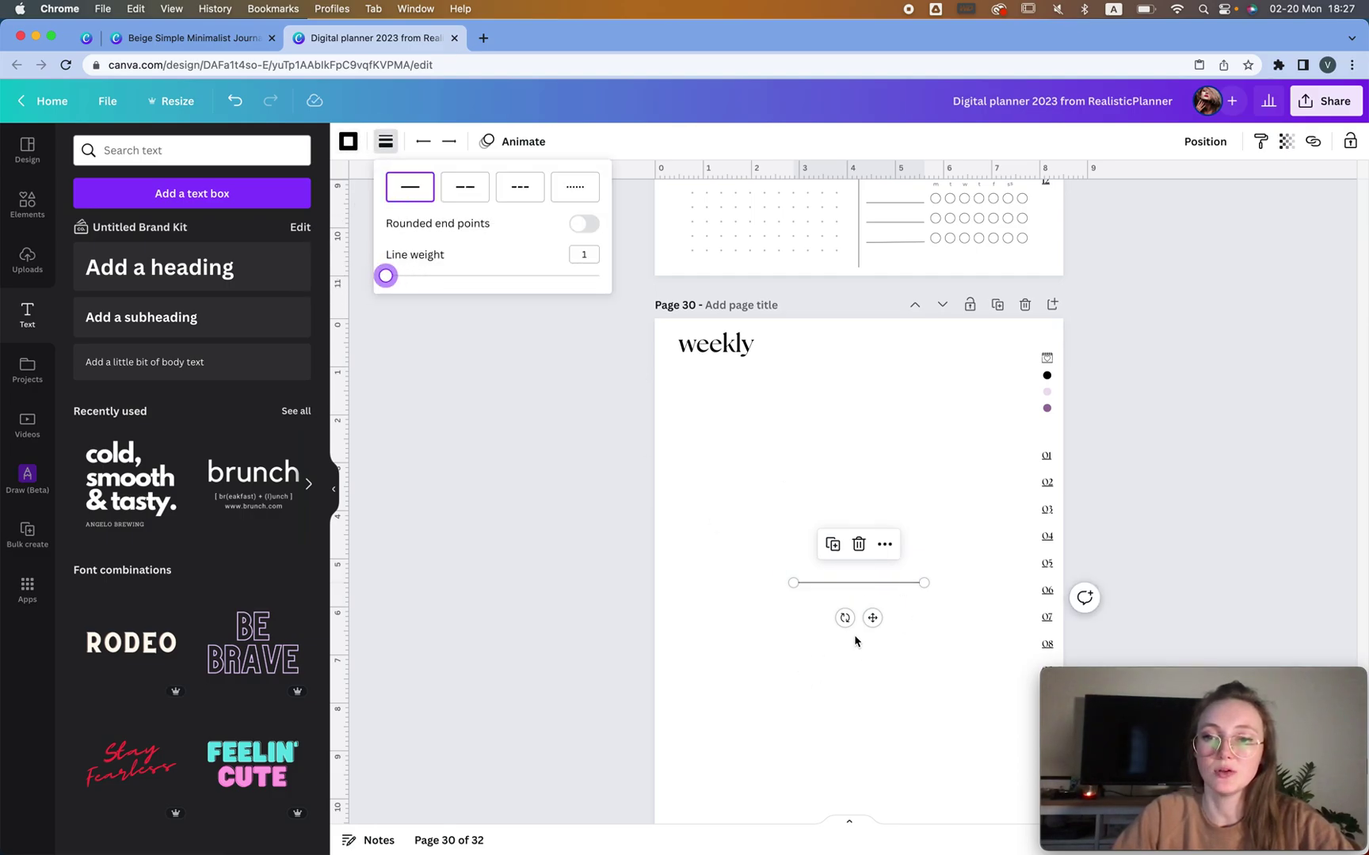
{"action": "left_click_drag", "start_coordinate": [872, 618], "coordinate": [846, 385]}
Duplicate the line lower down, rotate it vertical and centre it as a page divider
{"action": "scroll", "coordinate": [841, 391], "scroll_direction": "up", "scroll_amount": 6}
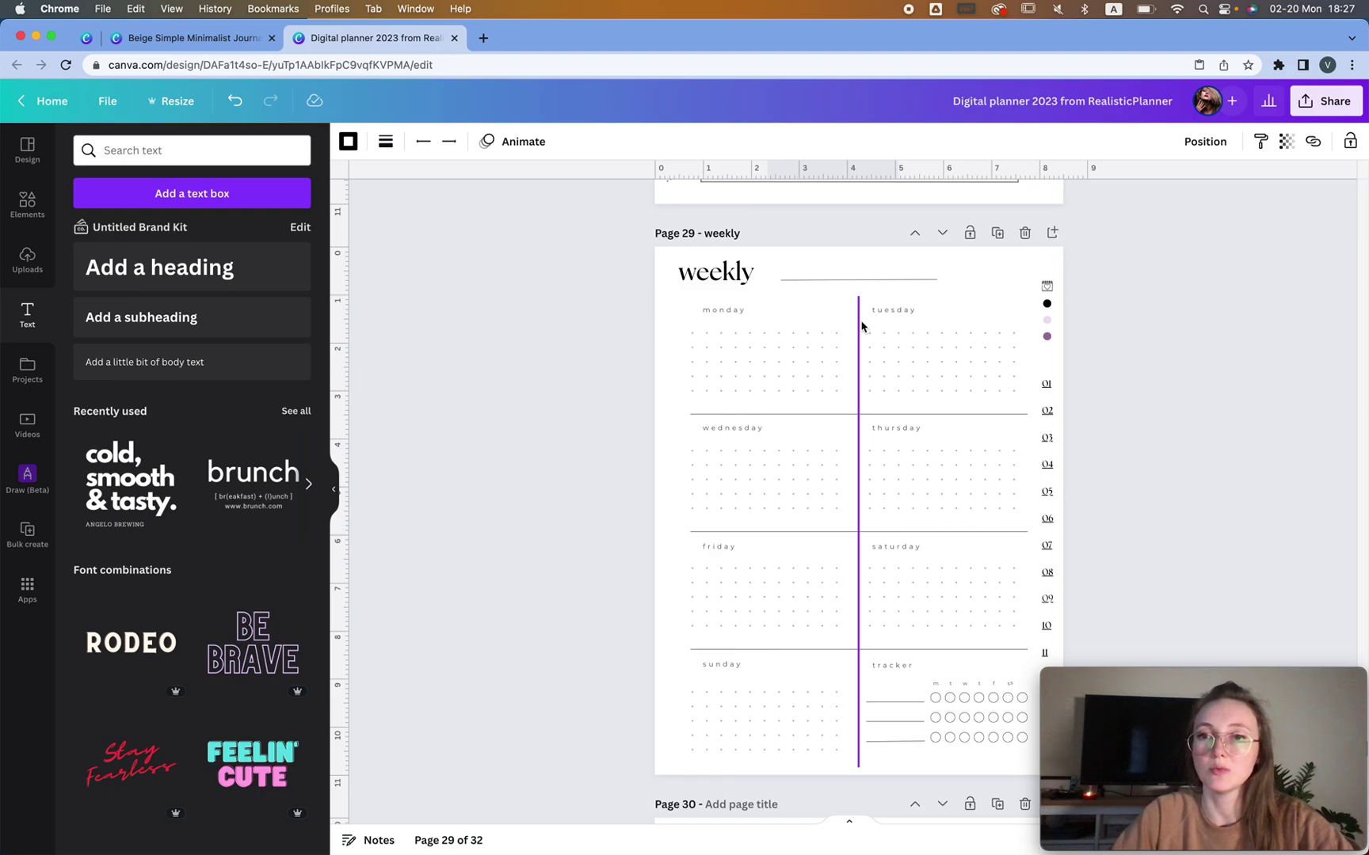
{"action": "scroll", "coordinate": [860, 326], "scroll_direction": "down", "scroll_amount": 15}
{"action": "scroll", "coordinate": [860, 326], "scroll_direction": "up", "scroll_amount": 10}
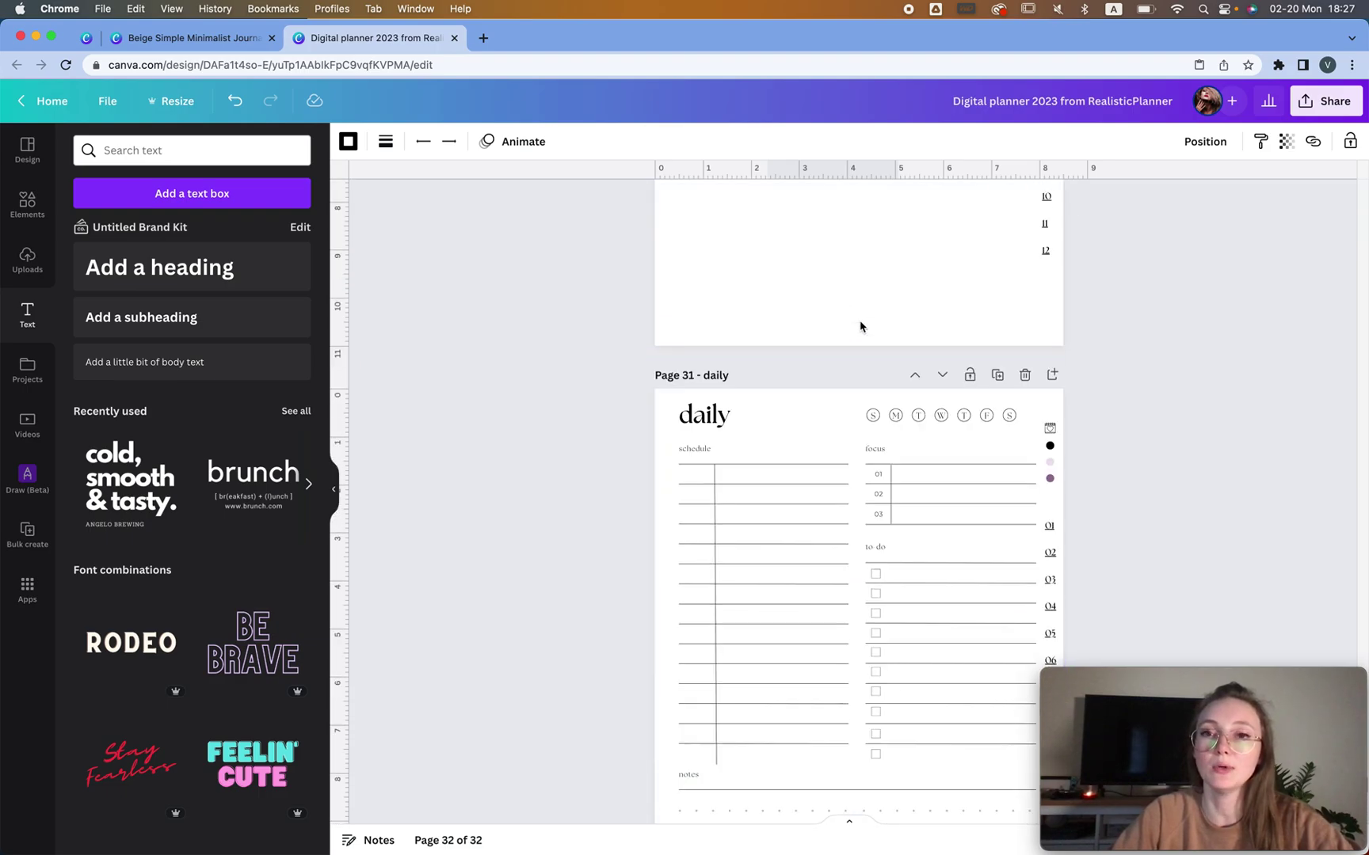
{"action": "scroll", "coordinate": [860, 326], "scroll_direction": "up", "scroll_amount": 3}
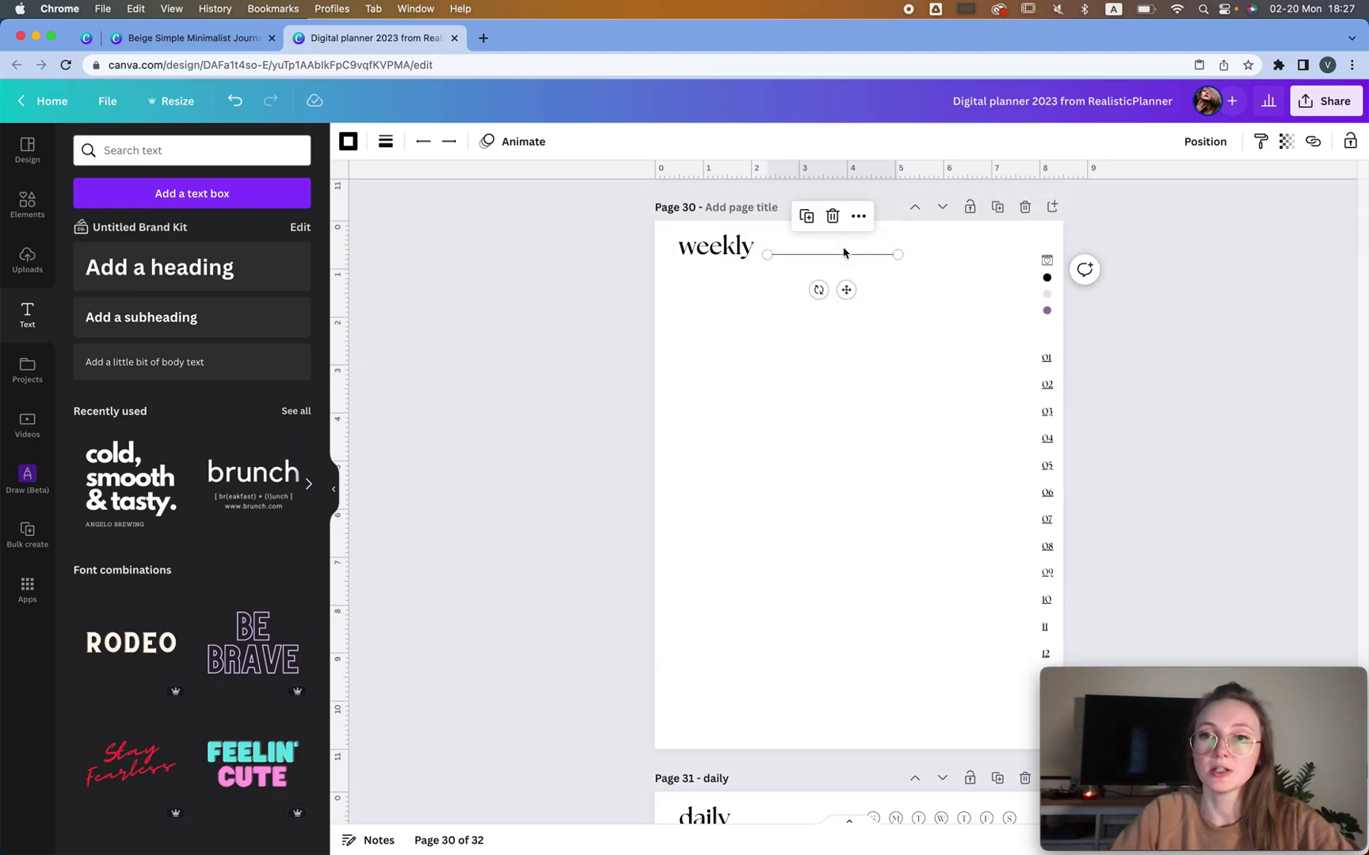
{"action": "left_click_drag", "start_coordinate": [846, 291], "coordinate": [767, 541]}
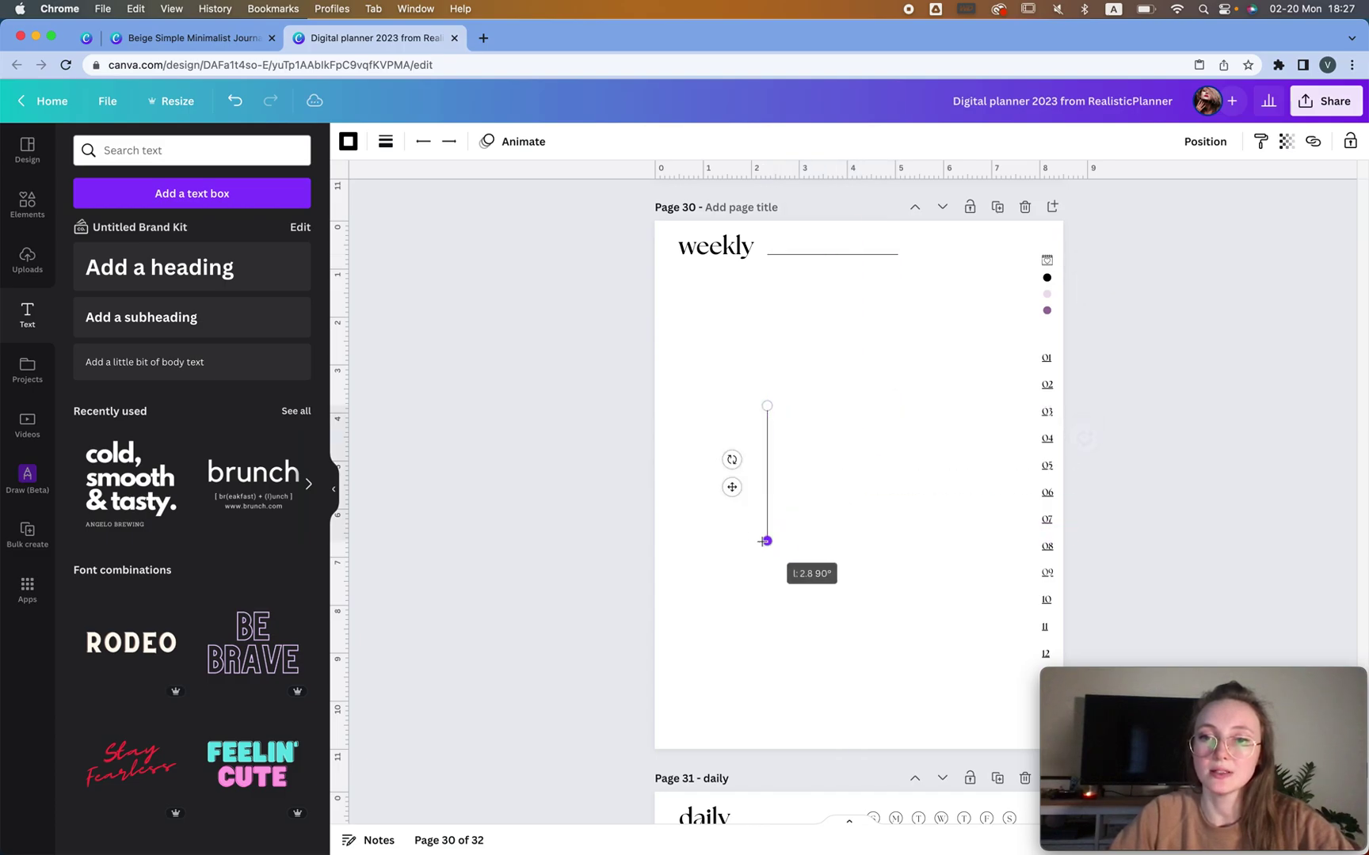
{"action": "left_click_drag", "start_coordinate": [766, 405], "coordinate": [767, 273]}
{"action": "left_click_drag", "start_coordinate": [733, 485], "coordinate": [822, 512]}
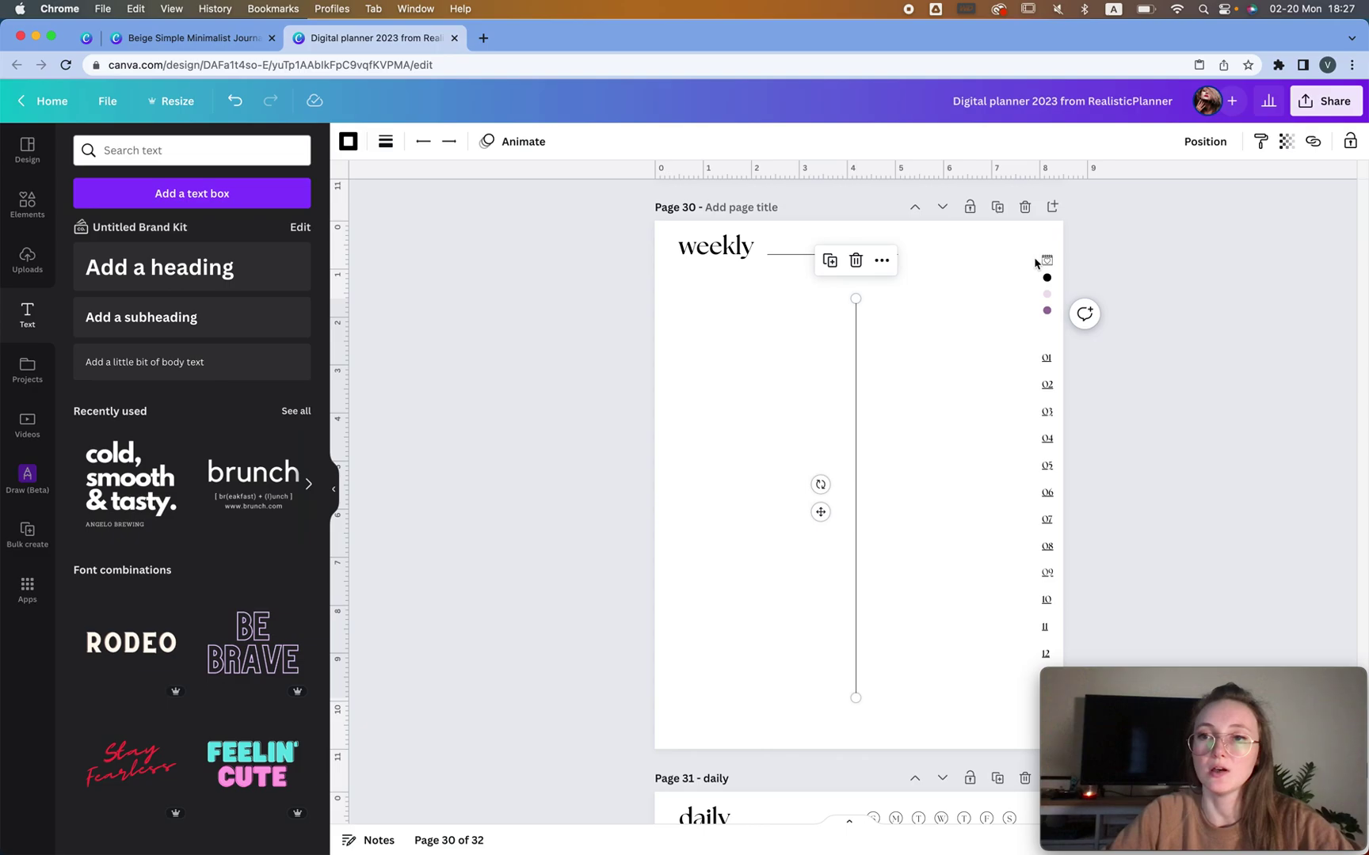
{"action": "left_click", "coordinate": [987, 279]}
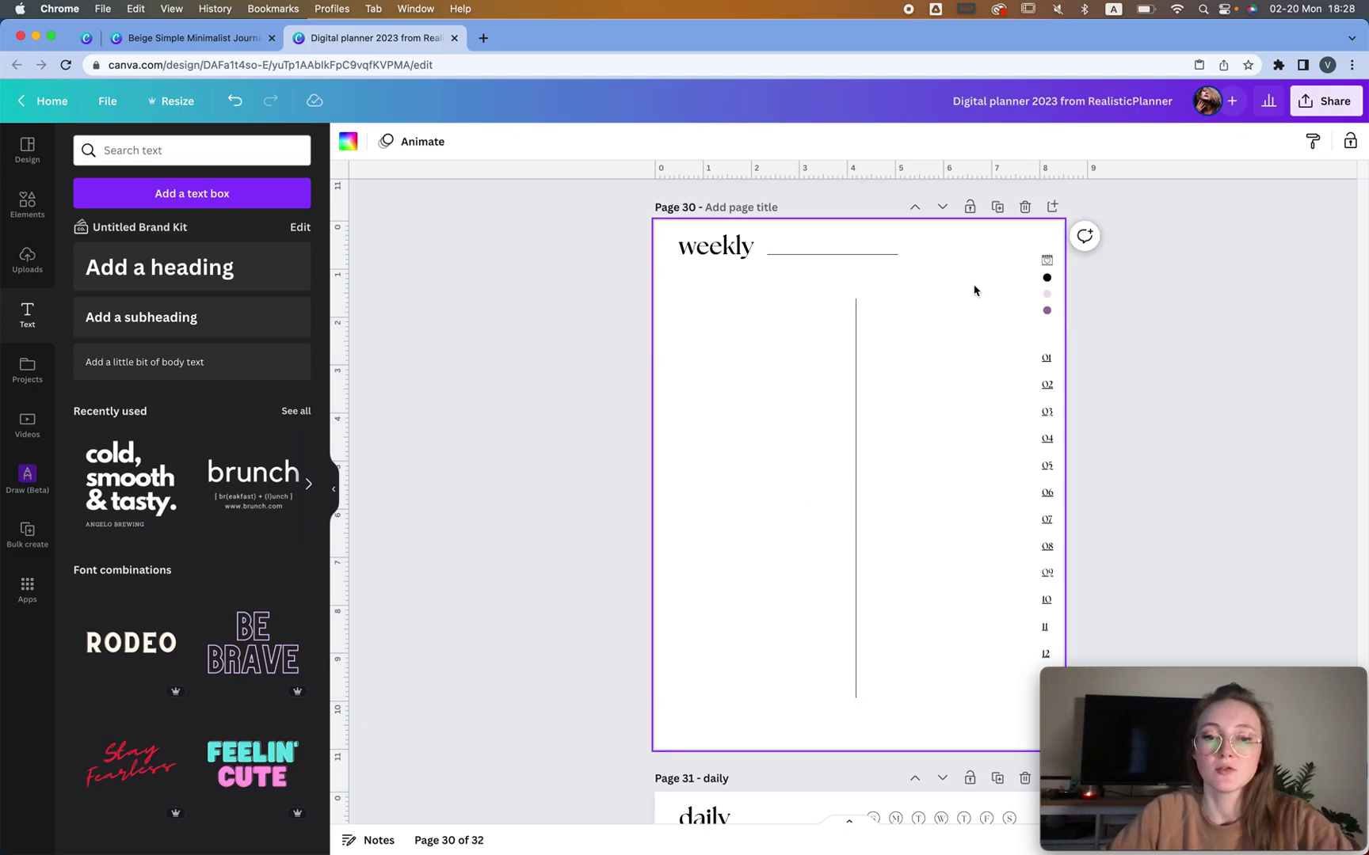
Add a purple square widened across page 30, with a guide on its left edge
{"action": "key", "text": "r"}
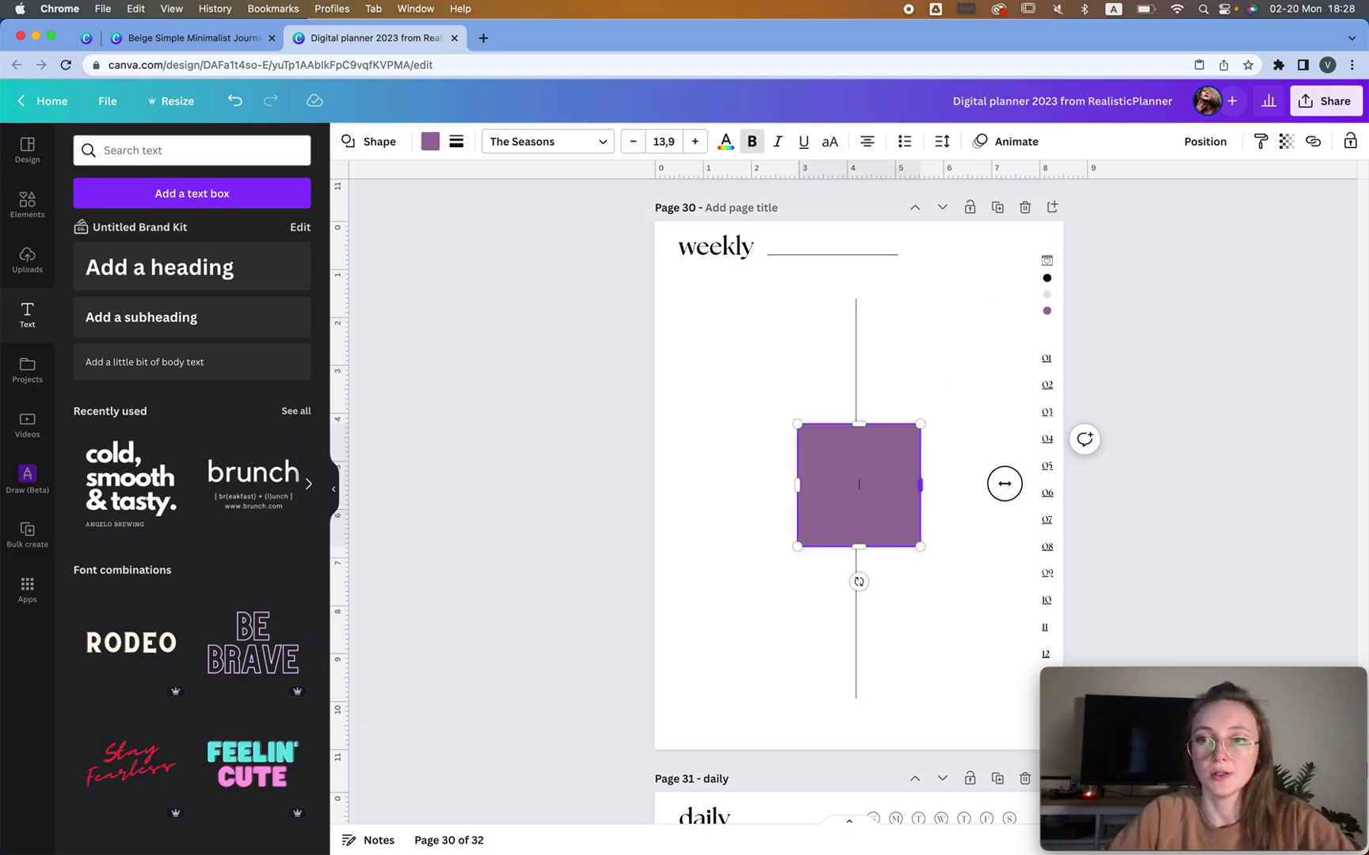
{"action": "left_click_drag", "start_coordinate": [1004, 483], "coordinate": [978, 446]}
{"action": "left_click", "coordinate": [862, 355]}
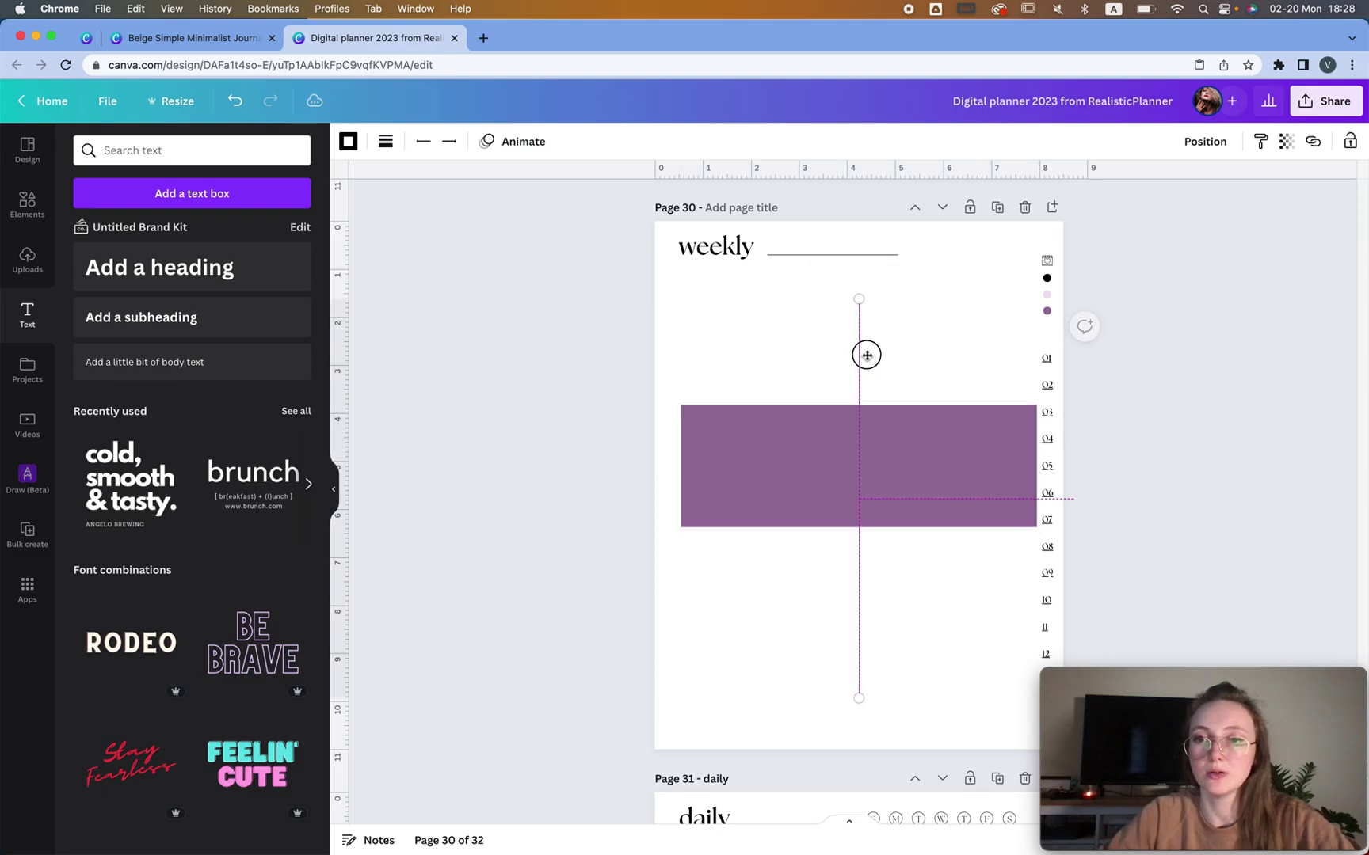
{"action": "left_click", "coordinate": [972, 491]}
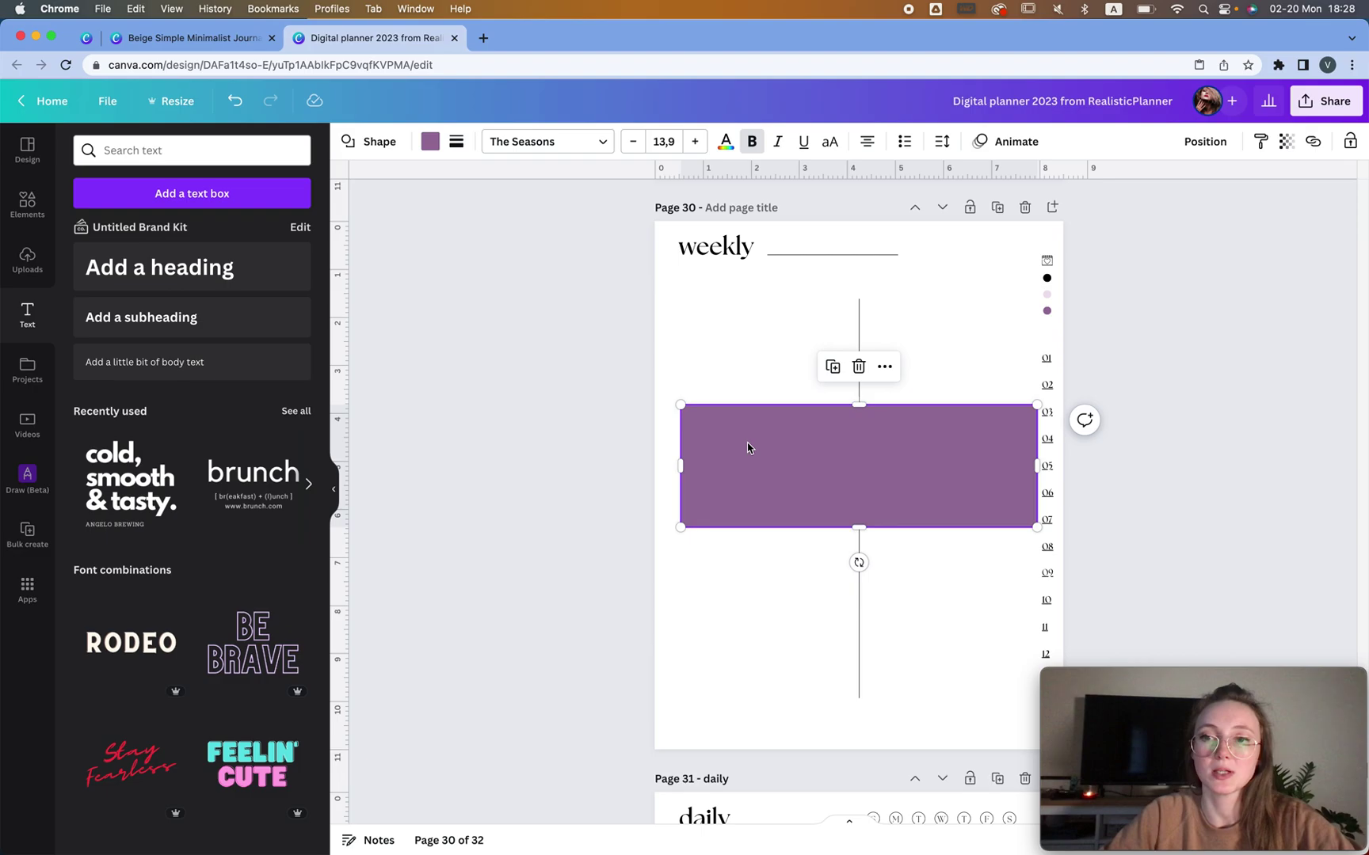
{"action": "left_click_drag", "start_coordinate": [603, 358], "coordinate": [679, 384]}
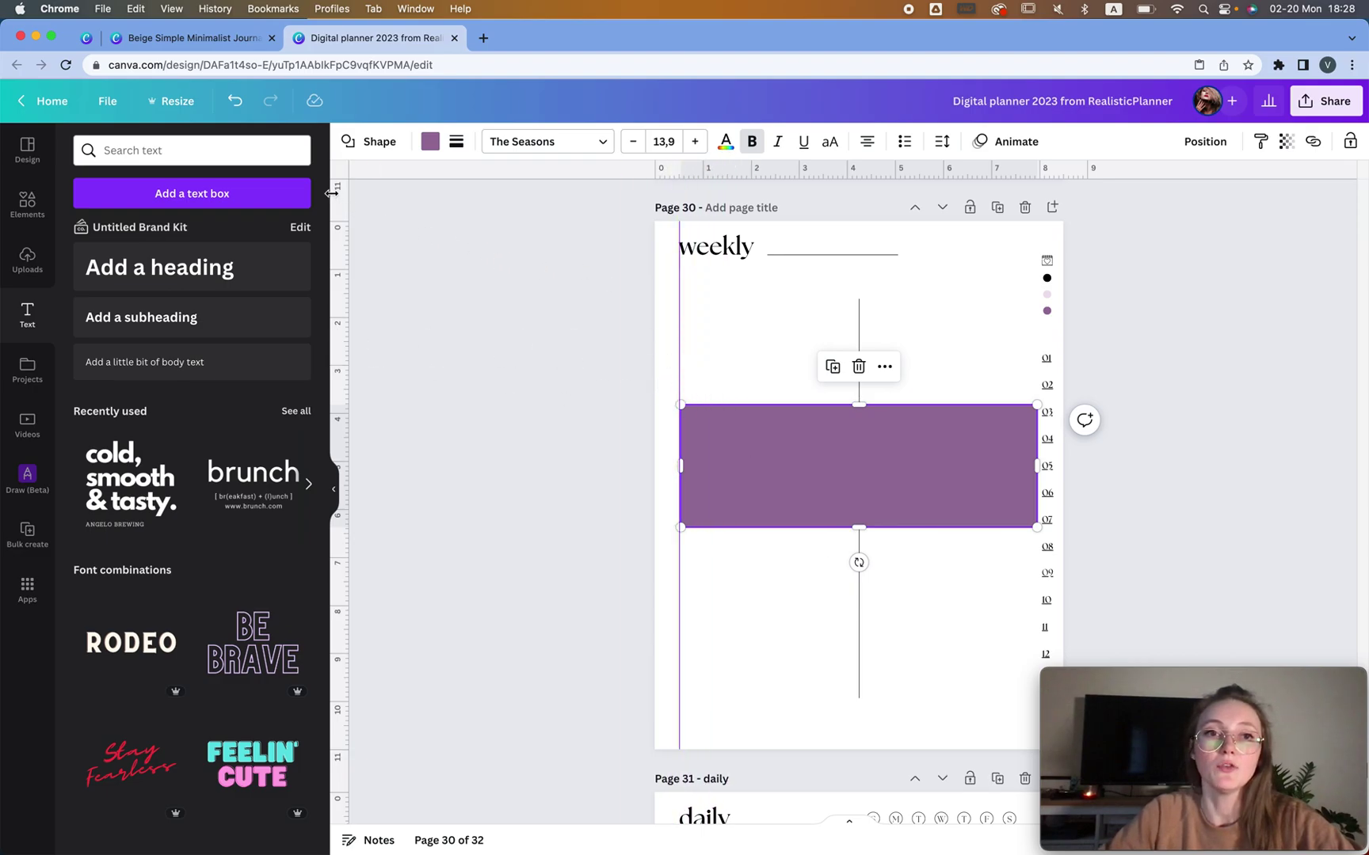
Place a guide on the rectangle's right edge and show rulers and guides in View settings
{"action": "left_click_drag", "start_coordinate": [338, 194], "coordinate": [1035, 327]}
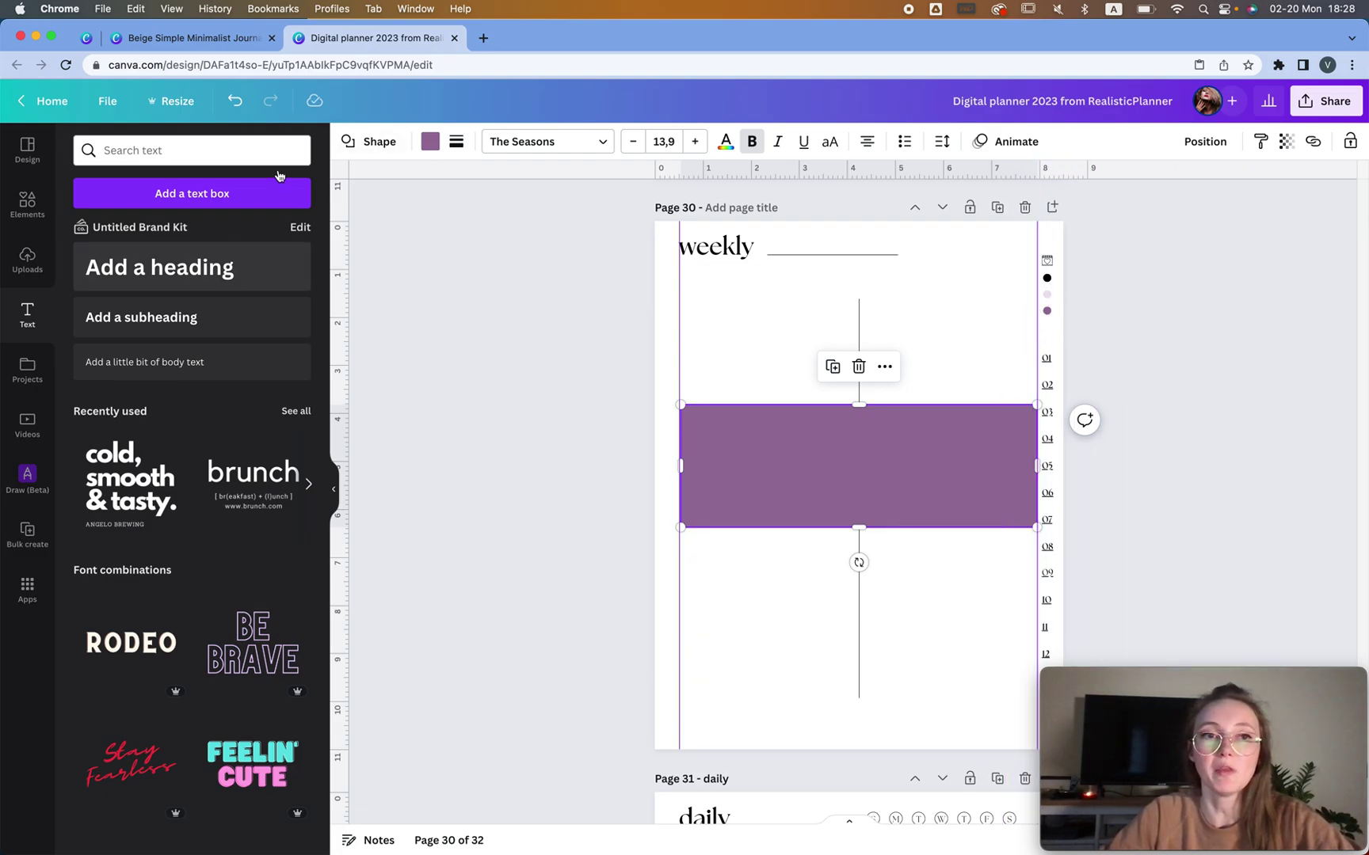
{"action": "left_click", "coordinate": [108, 101]}
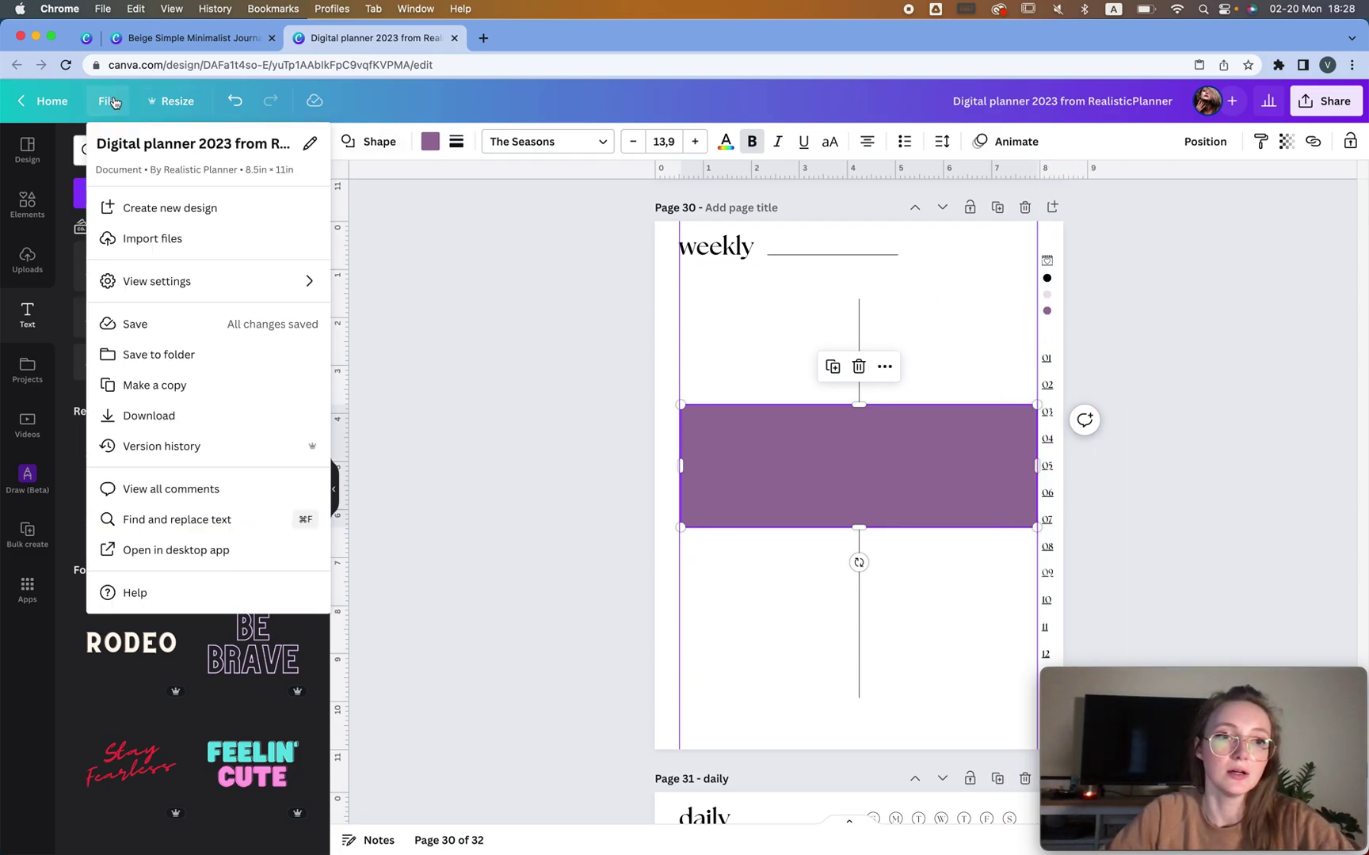
{"action": "mouse_move", "coordinate": [275, 292]}
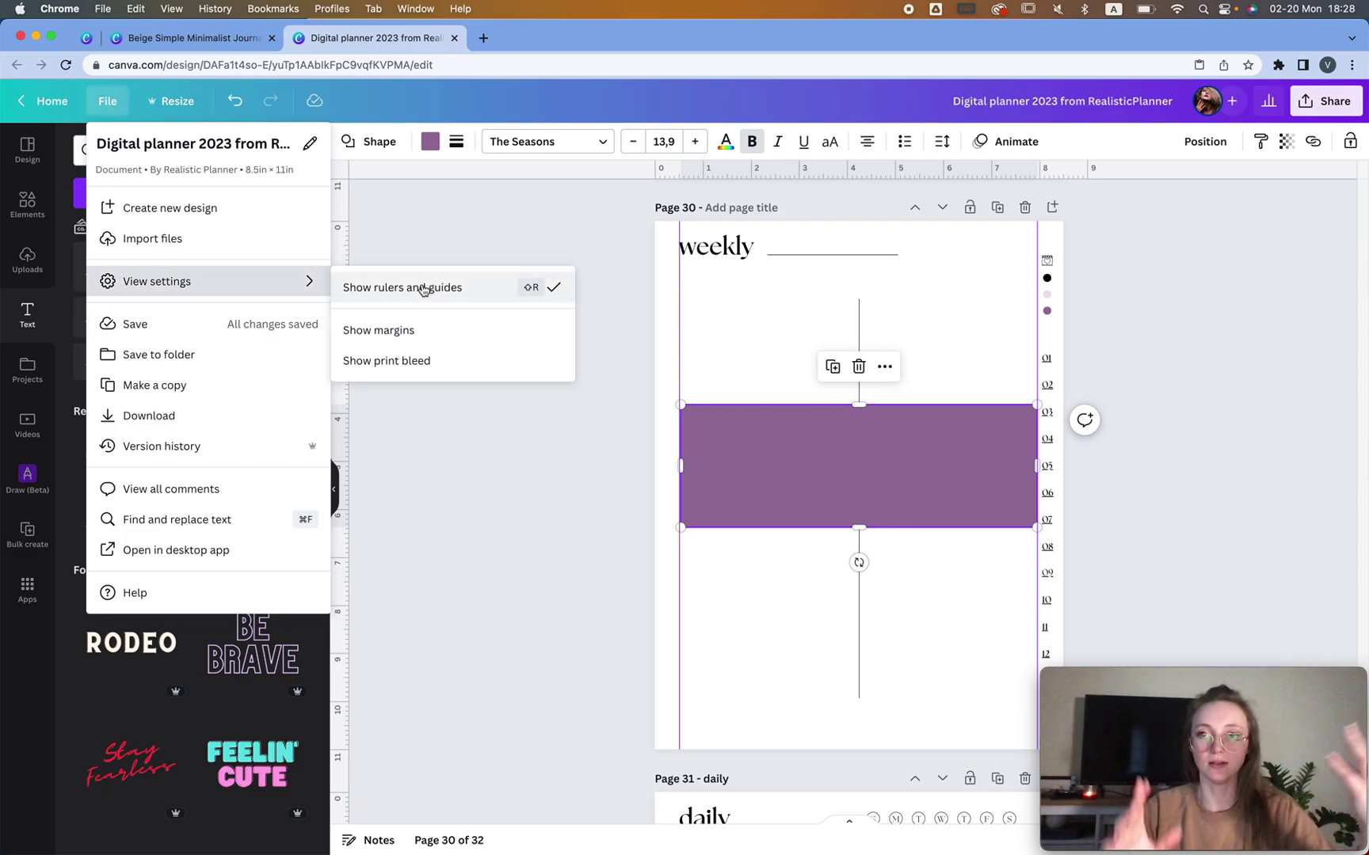
{"action": "left_click", "coordinate": [580, 497]}
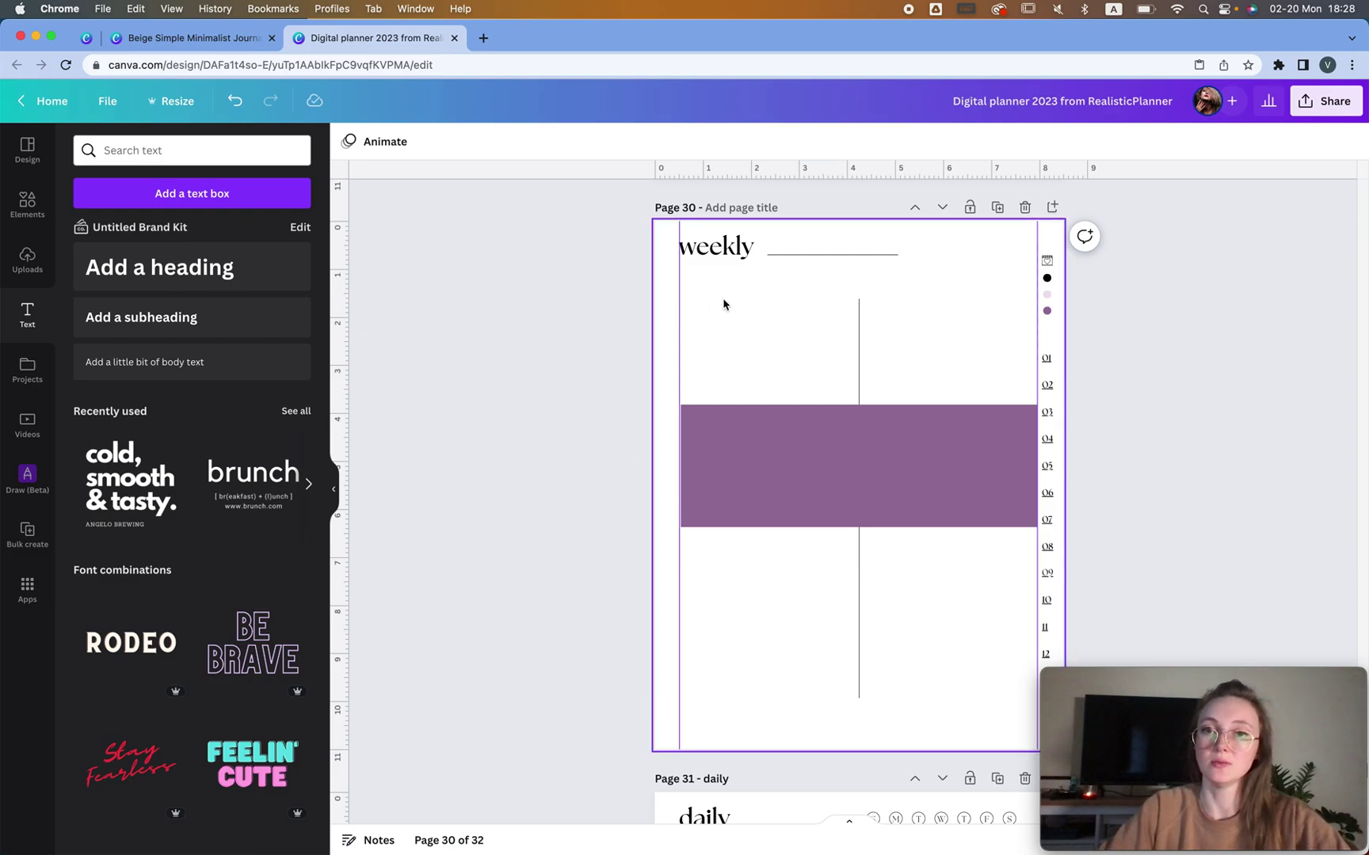
{"action": "scroll", "coordinate": [723, 304], "scroll_direction": "down", "scroll_amount": 4}
Add a blank page after the weekly page
{"action": "left_click", "coordinate": [802, 679]}
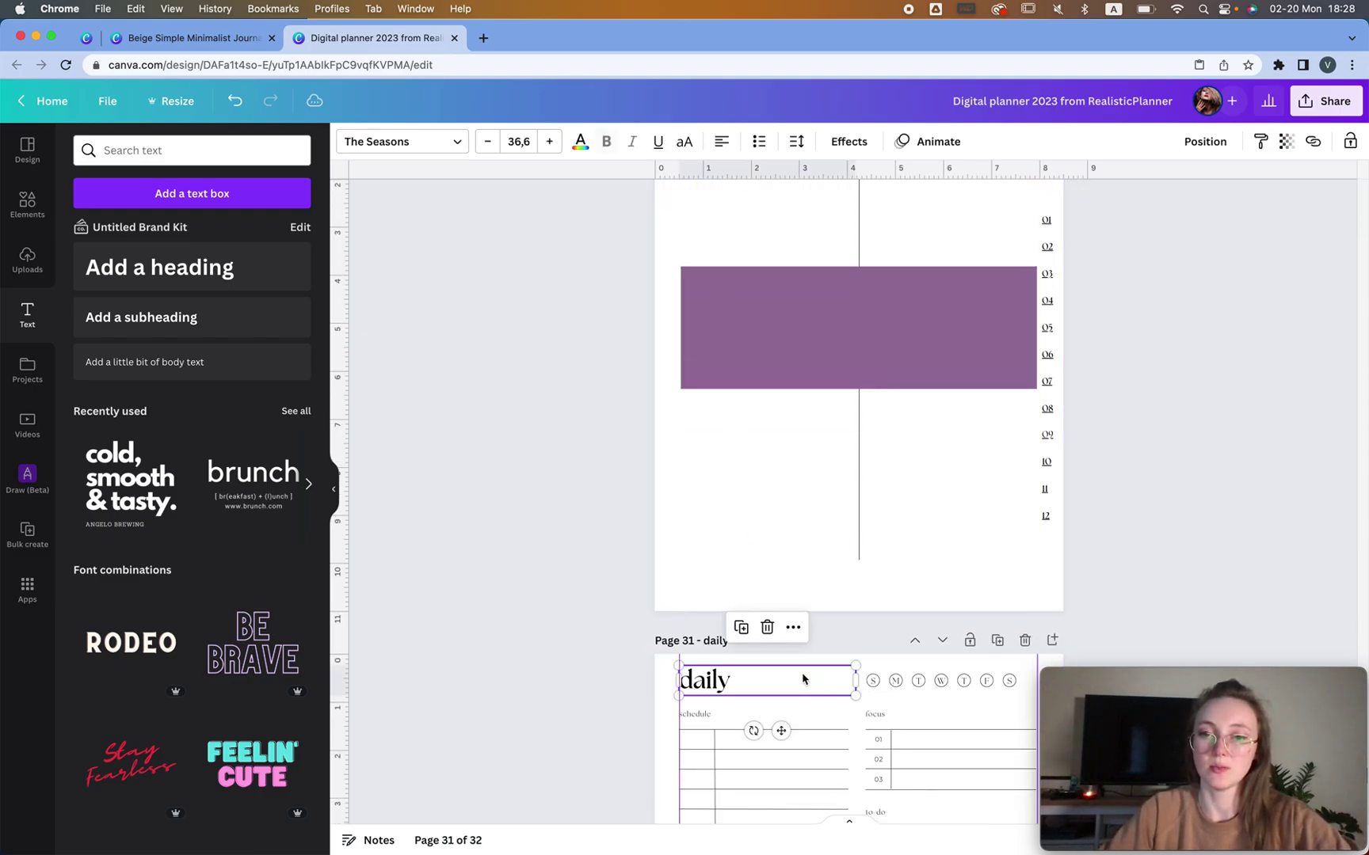
{"action": "scroll", "coordinate": [1070, 300], "scroll_direction": "up", "scroll_amount": 5}
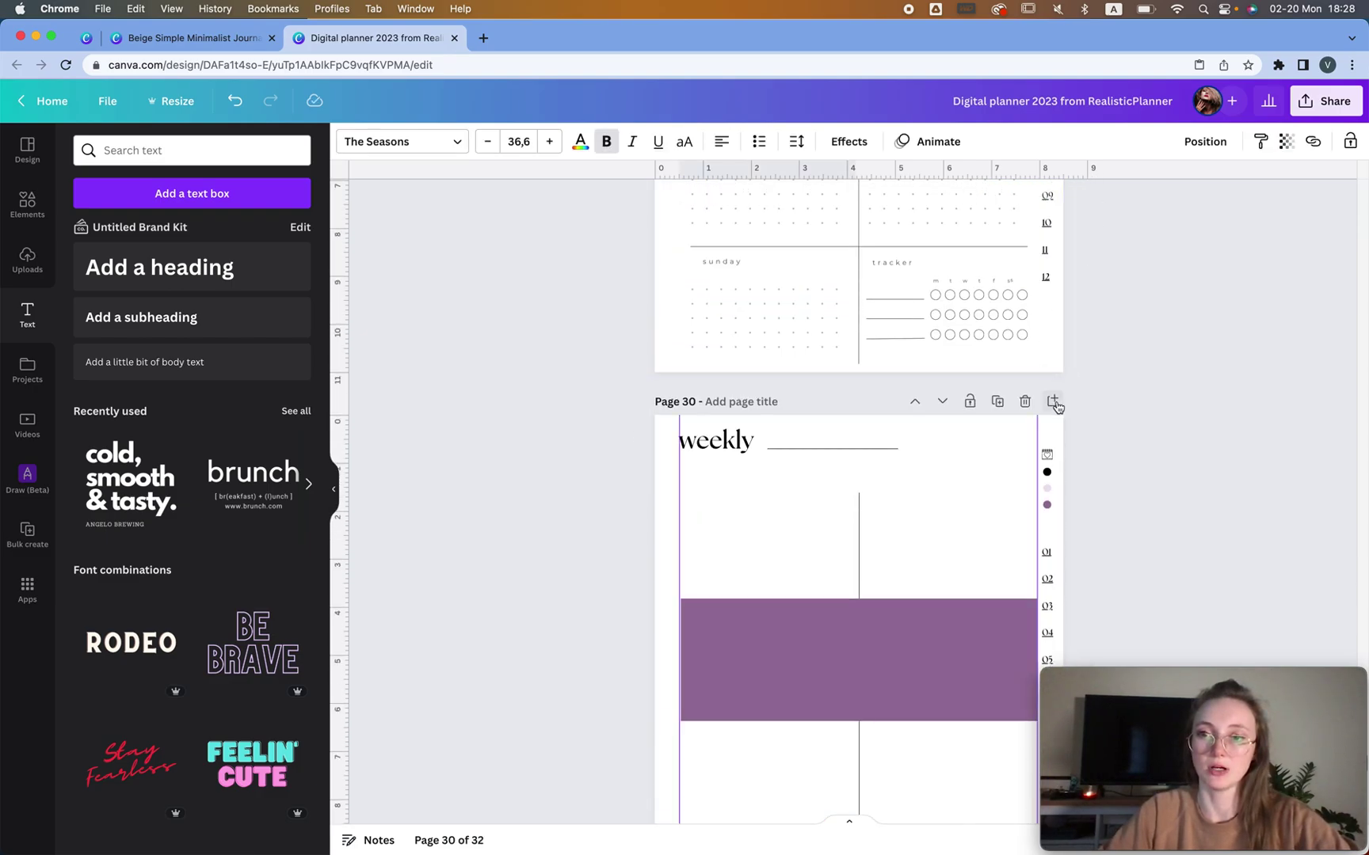
{"action": "left_click", "coordinate": [1055, 400]}
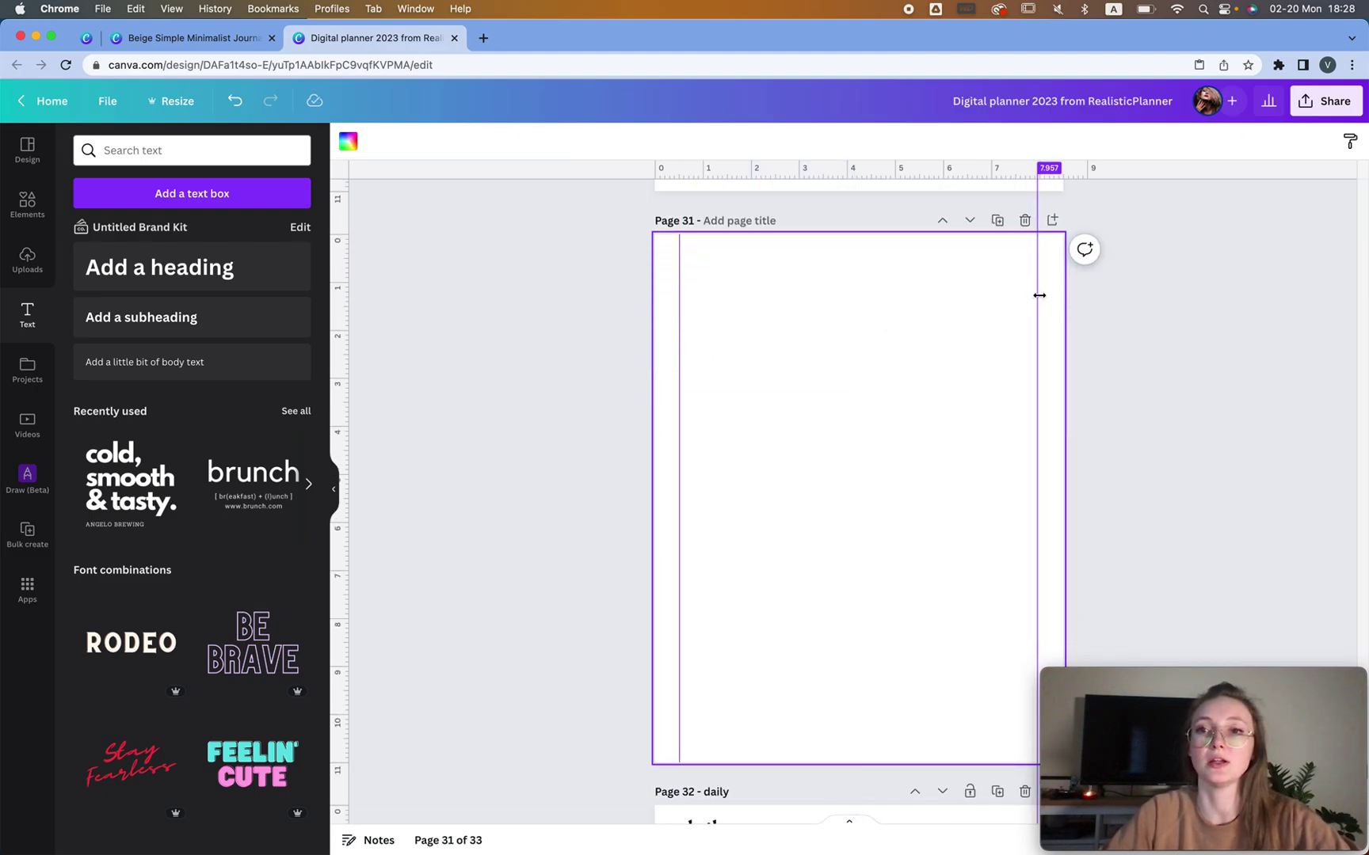
Delete the purple rectangle on page 30 and add a purple circle instead
{"action": "scroll", "coordinate": [1038, 298], "scroll_direction": "up", "scroll_amount": 10}
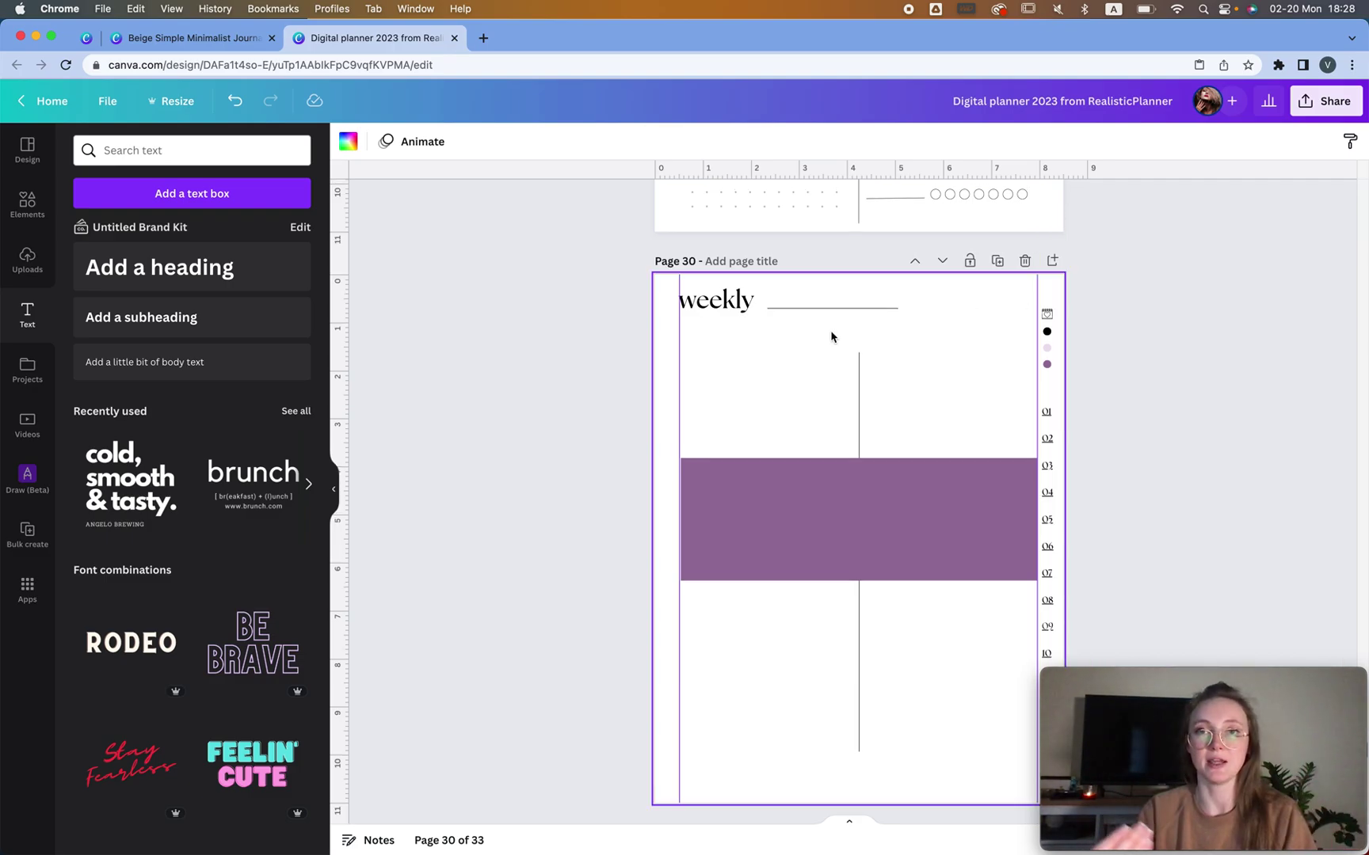
{"action": "scroll", "coordinate": [773, 320], "scroll_direction": "up", "scroll_amount": 4}
{"action": "scroll", "coordinate": [724, 293], "scroll_direction": "up", "scroll_amount": 2}
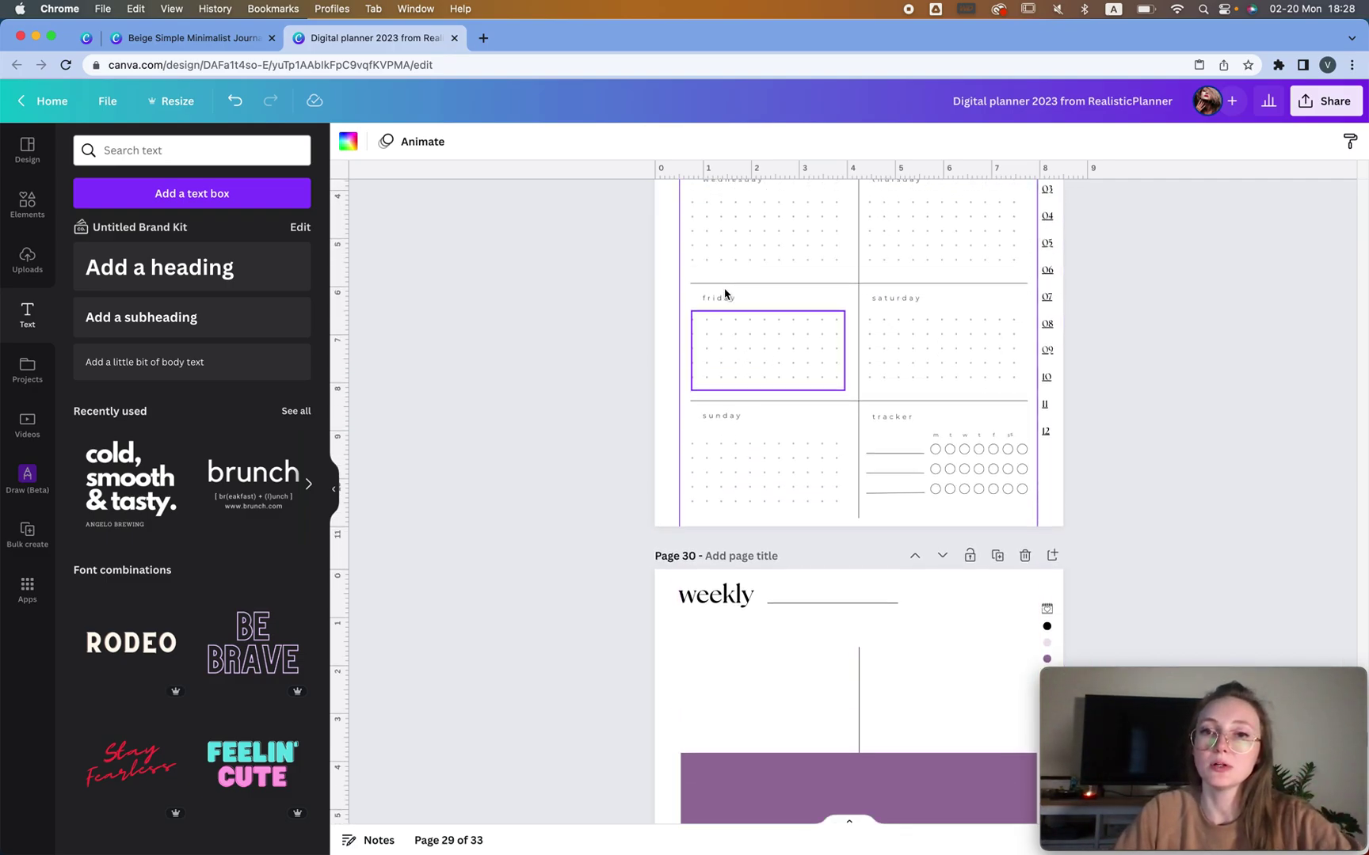
{"action": "scroll", "coordinate": [725, 293], "scroll_direction": "down", "scroll_amount": 5}
{"action": "scroll", "coordinate": [725, 293], "scroll_direction": "up", "scroll_amount": 4}
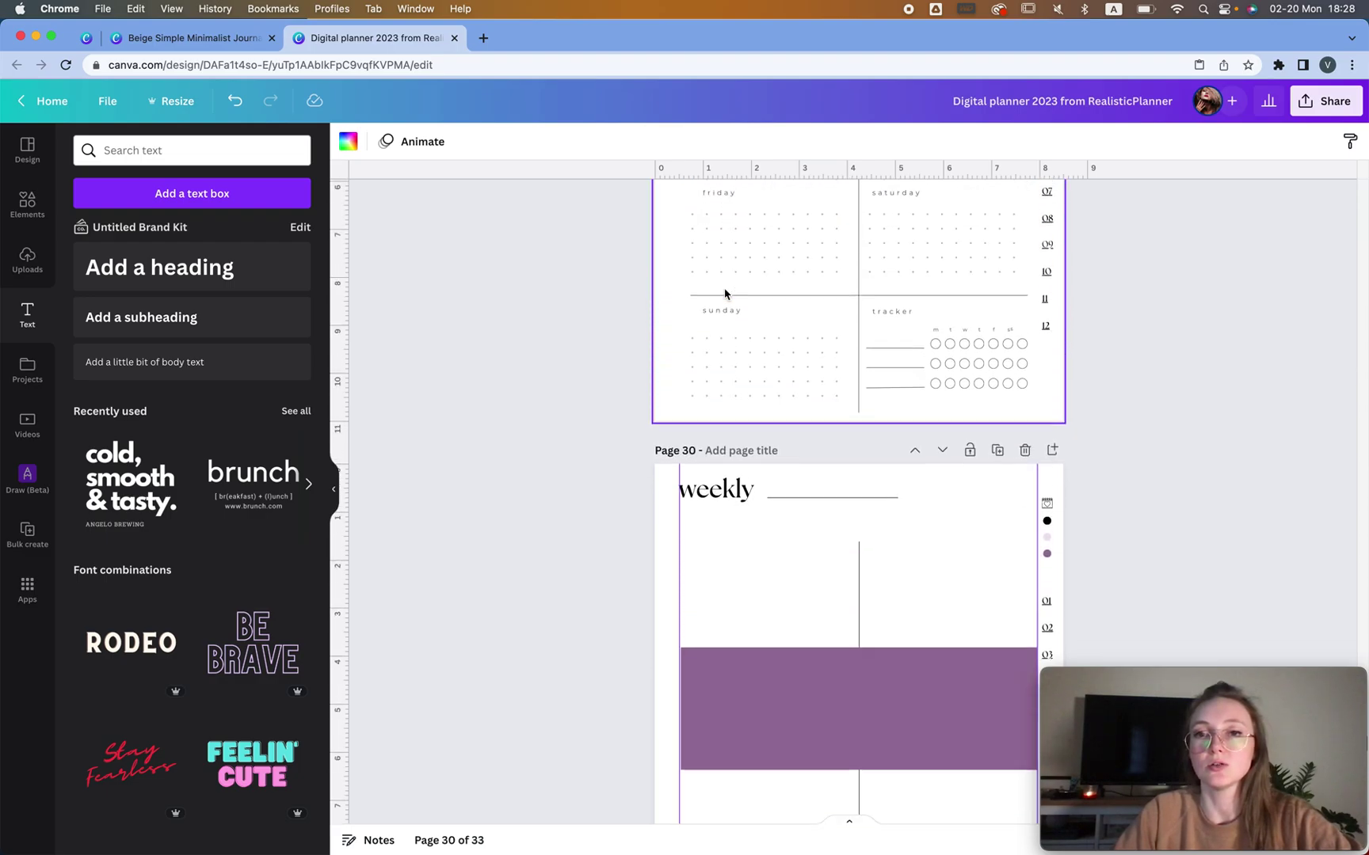
{"action": "scroll", "coordinate": [777, 556], "scroll_direction": "down", "scroll_amount": 7}
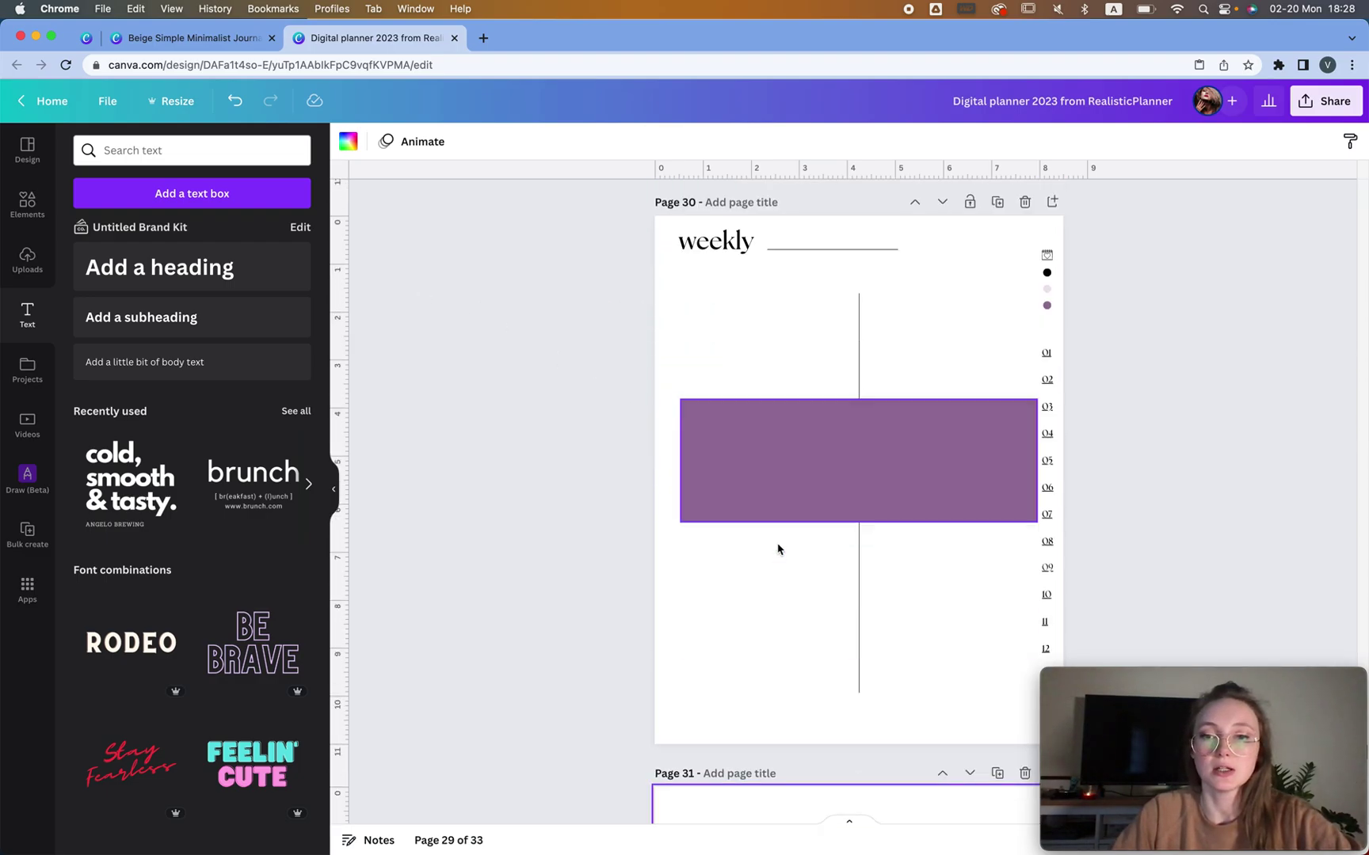
{"action": "left_click", "coordinate": [803, 441]}
{"action": "key", "text": "Delete"}
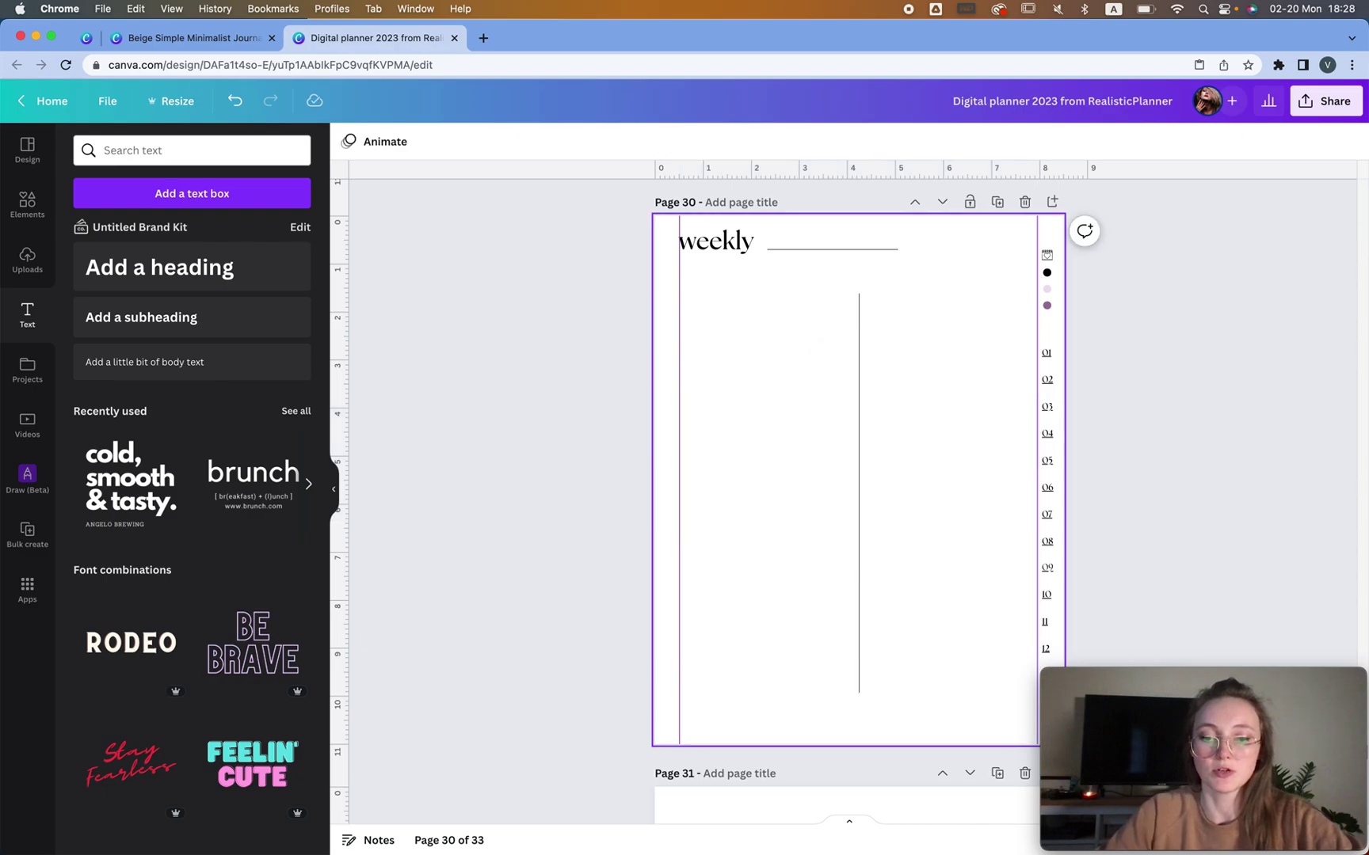
{"action": "key", "text": "super+z"}
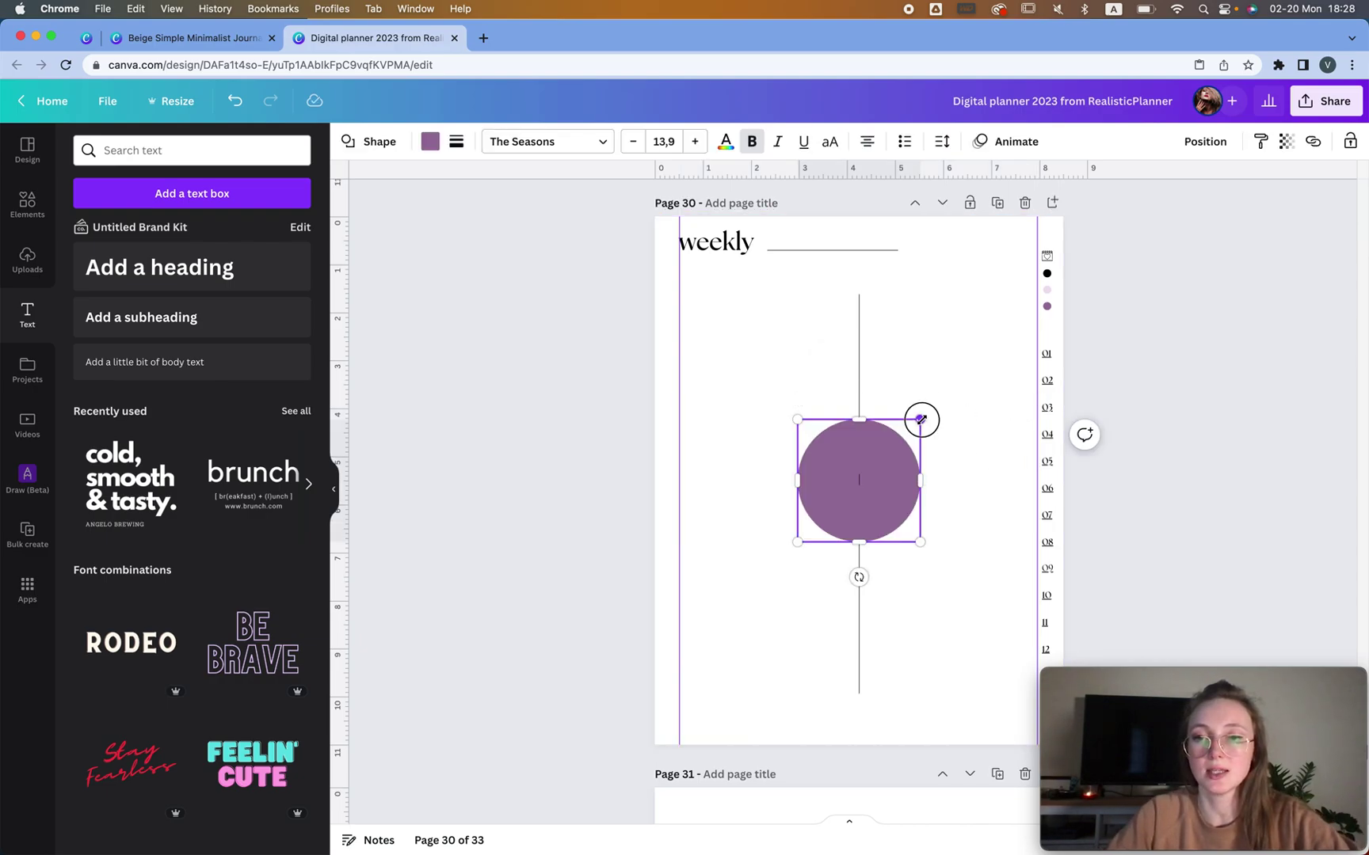
Shrink the purple circle to a tiny dot and search Elements for 'circle'
{"action": "left_click_drag", "start_coordinate": [919, 419], "coordinate": [747, 375]}
{"action": "left_click", "coordinate": [27, 204]}
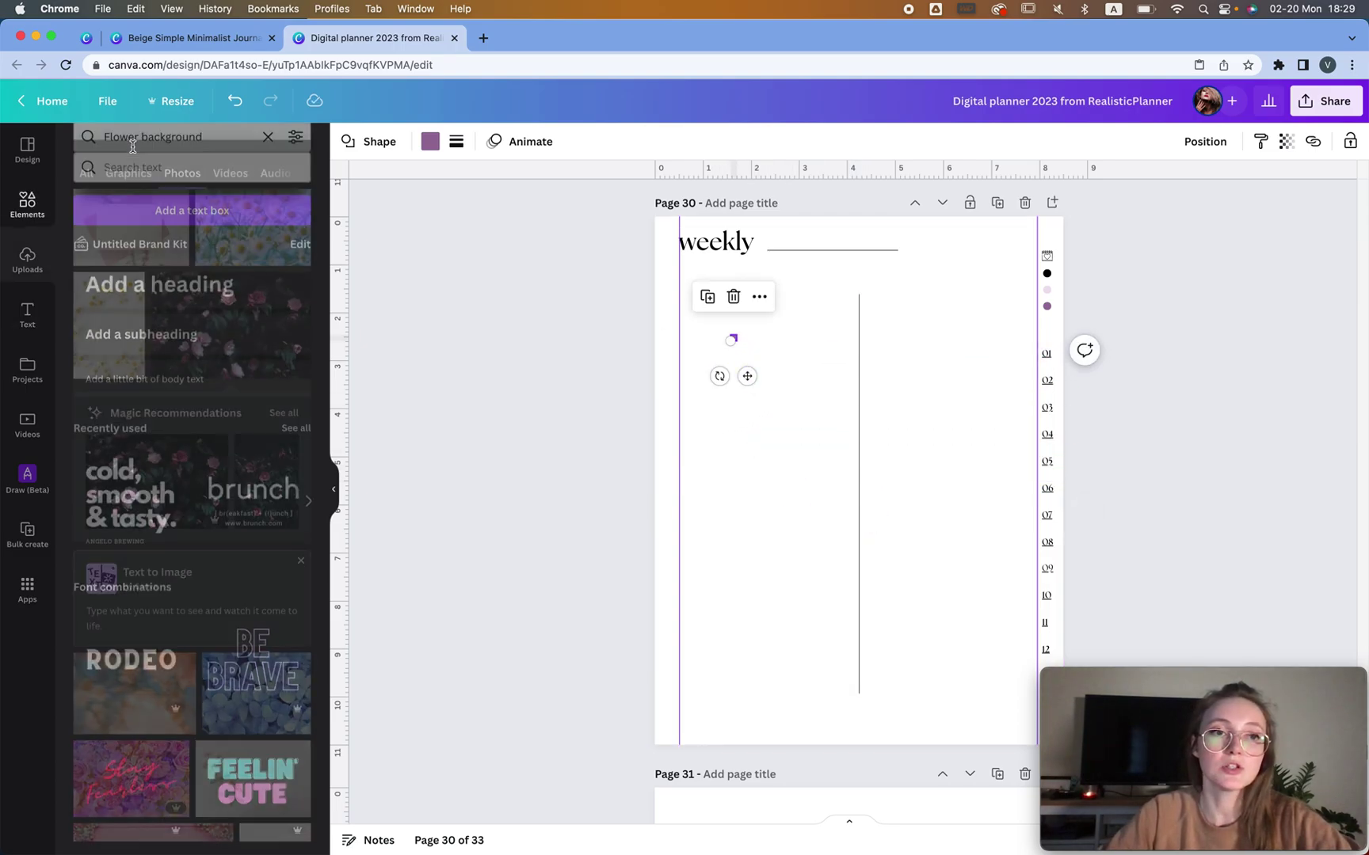
{"action": "left_click", "coordinate": [132, 147]}
{"action": "triple_click", "coordinate": [137, 146]}
{"action": "type", "text": "circle"}
{"action": "key", "text": "Return"}
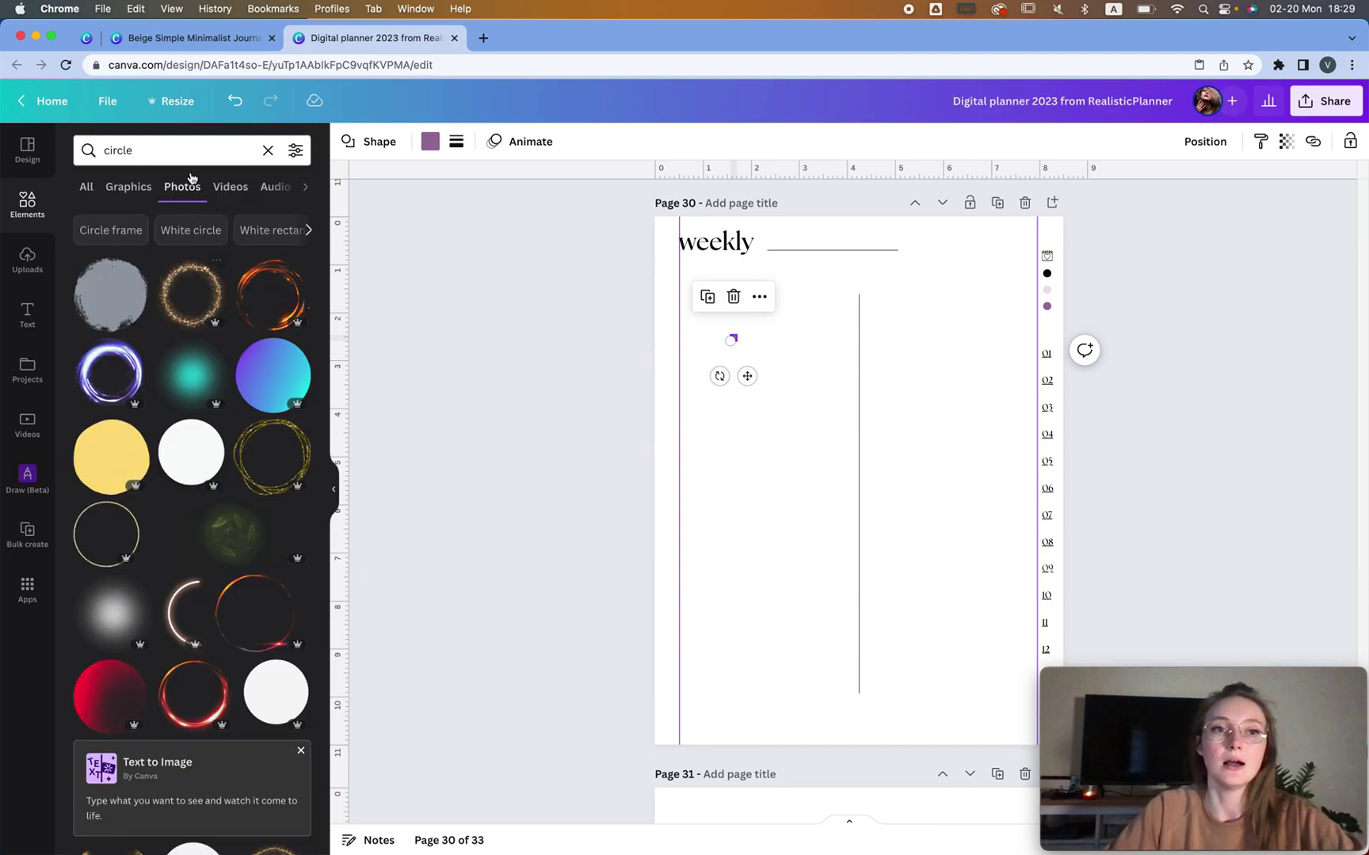
Add the plain white circle graphic and shrink it to 0.1 × 0.1
{"action": "left_click", "coordinate": [115, 188]}
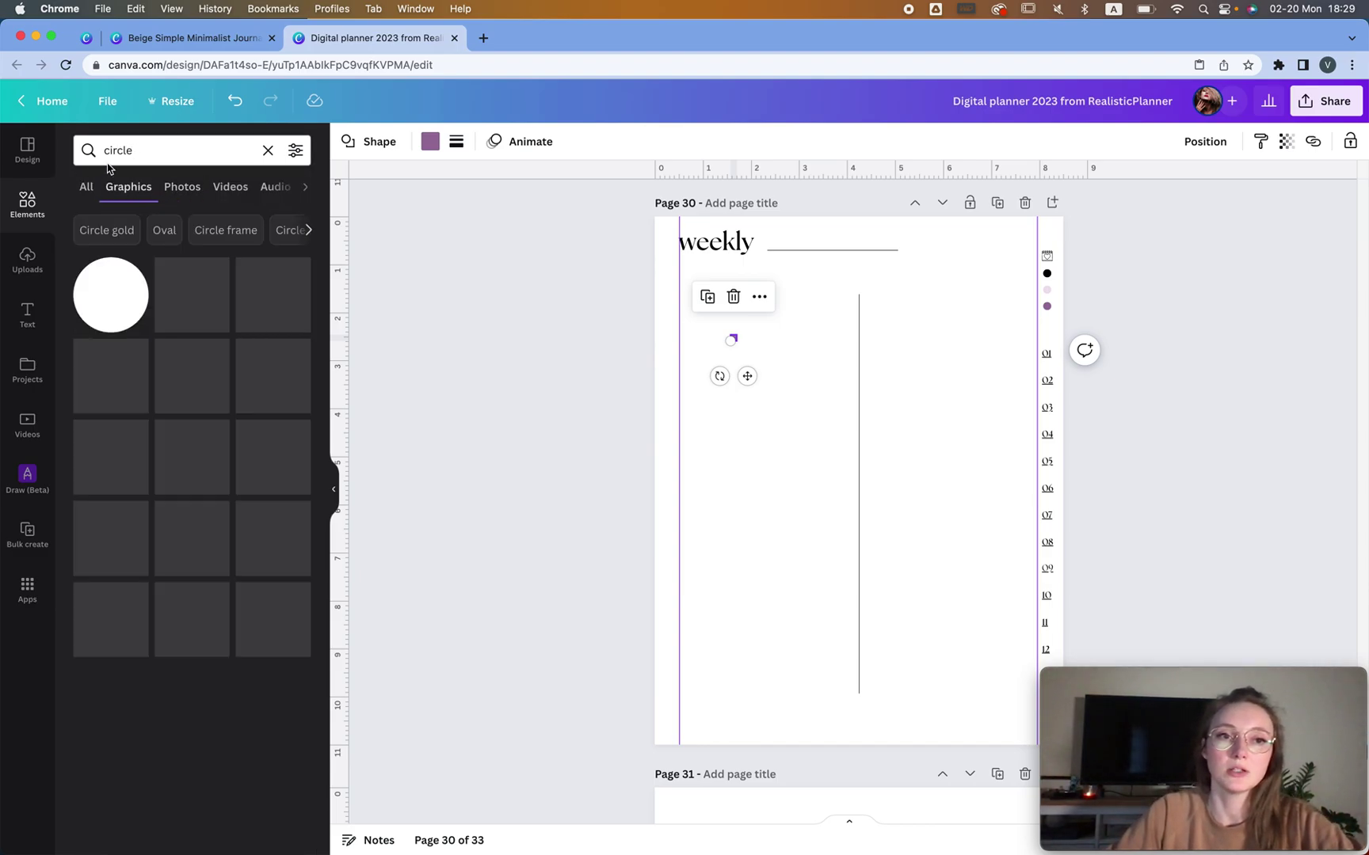
{"action": "left_click", "coordinate": [111, 295]}
{"action": "left_click_drag", "start_coordinate": [937, 399], "coordinate": [860, 479]}
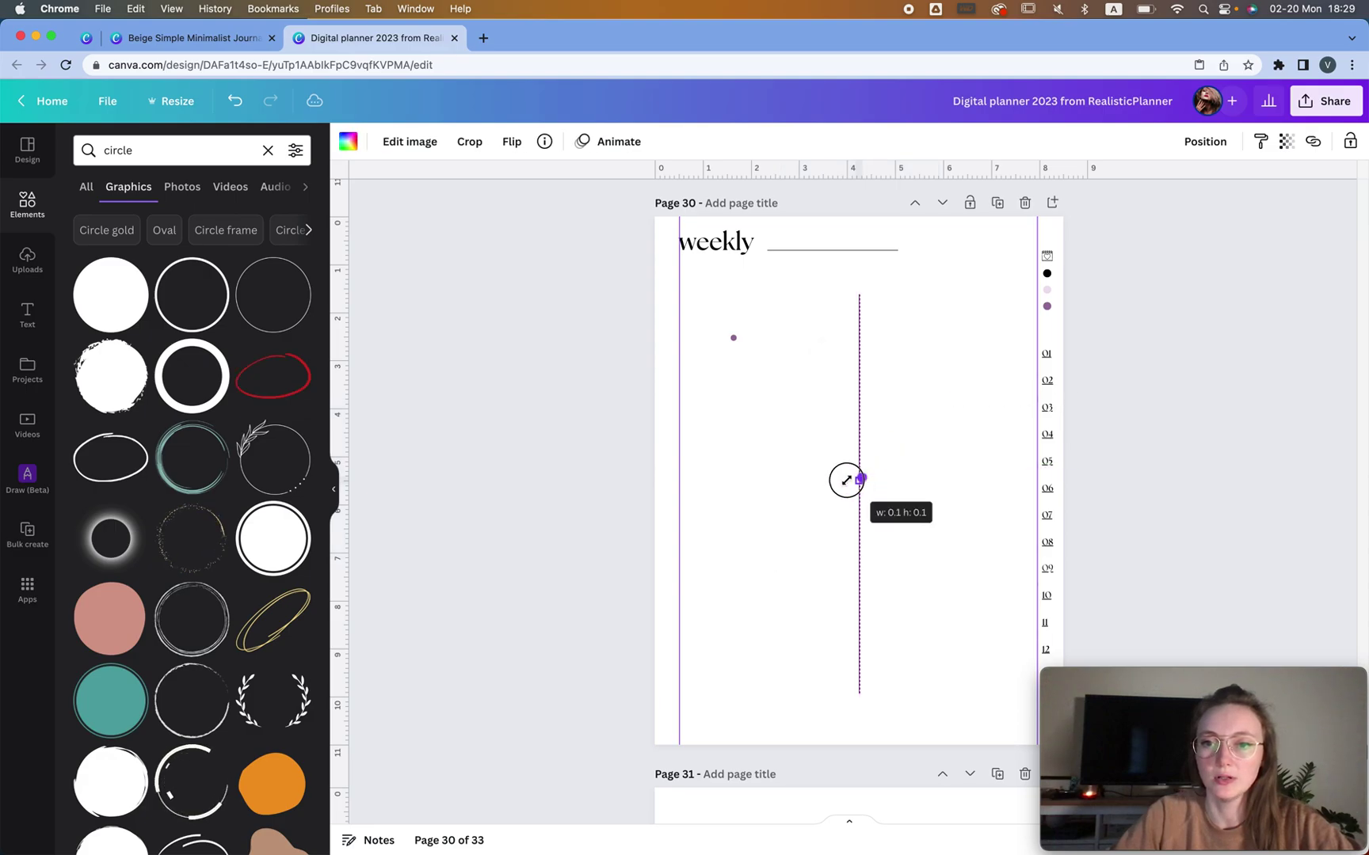
Colour the circle graphic dark grey, move it up-left and shrink it
{"action": "left_click", "coordinate": [349, 142]}
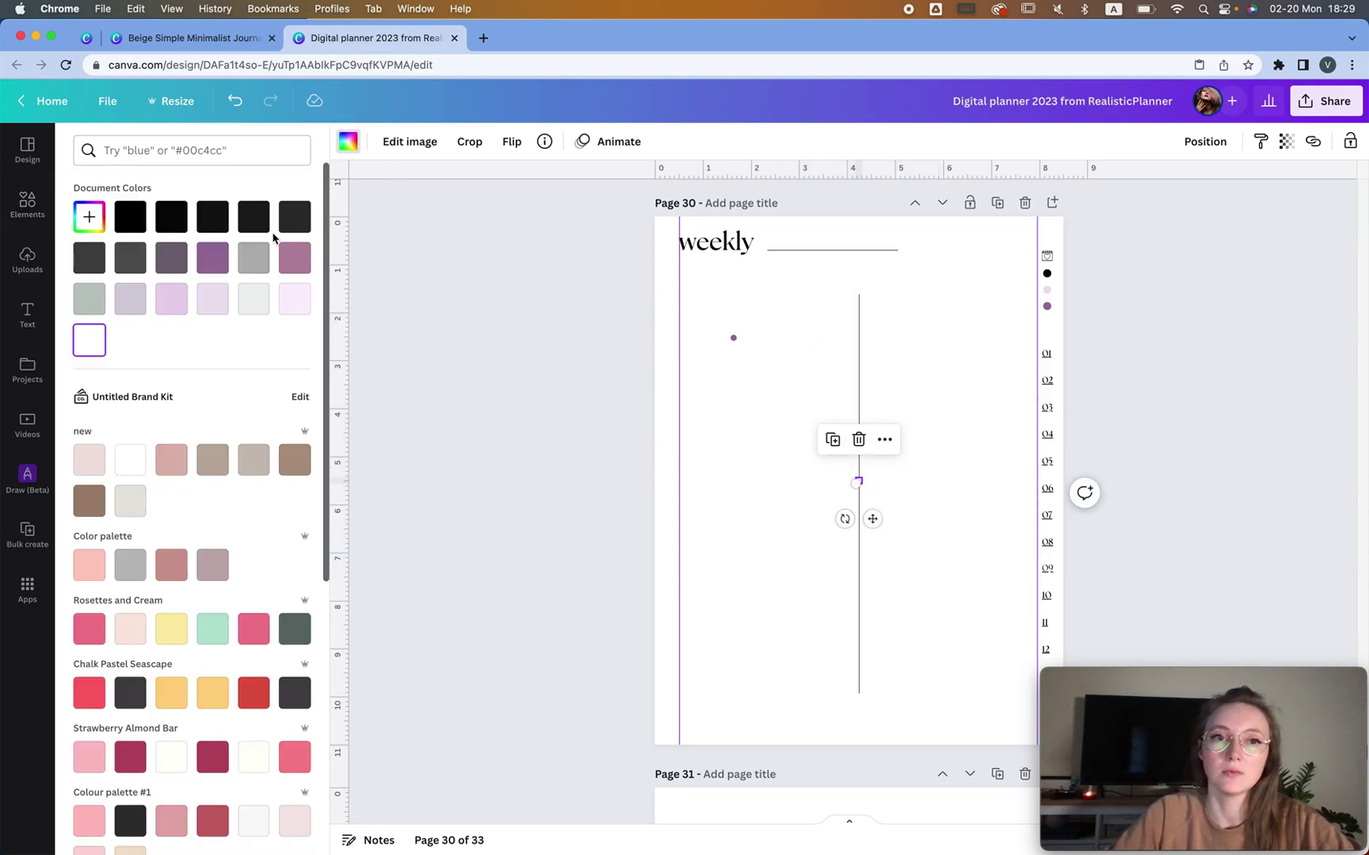
{"action": "left_click", "coordinate": [294, 216]}
{"action": "left_click_drag", "start_coordinate": [872, 519], "coordinate": [781, 425]}
{"action": "scroll", "coordinate": [784, 434], "scroll_direction": "up", "scroll_amount": 2}
{"action": "scroll", "coordinate": [784, 434], "scroll_direction": "up", "scroll_amount": 2}
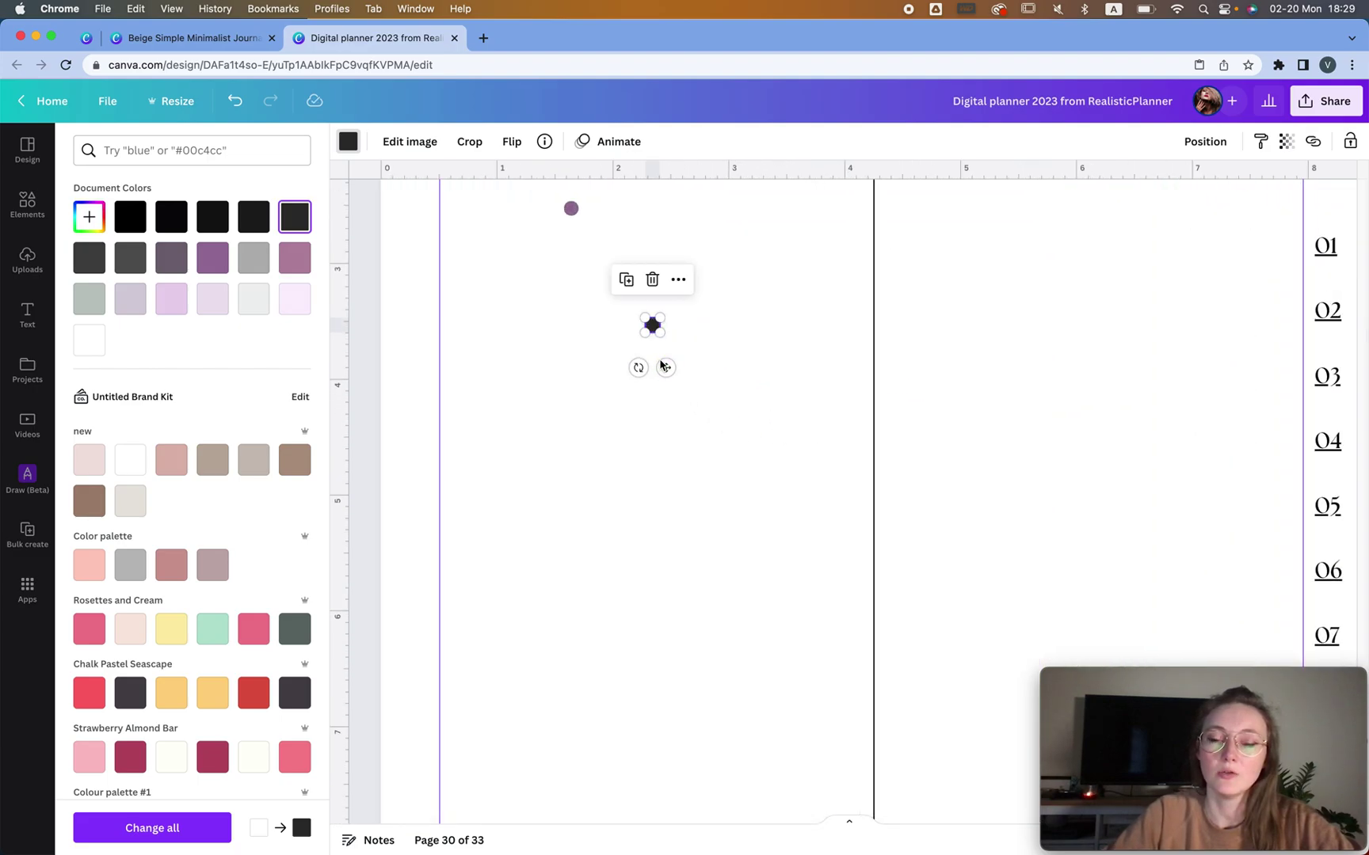
{"action": "left_click_drag", "start_coordinate": [661, 317], "coordinate": [651, 324]}
Fine-tune the dark dot's size, move it near the top-left and remove the purple dot
{"action": "scroll", "coordinate": [649, 326], "scroll_direction": "up", "scroll_amount": 2}
{"action": "scroll", "coordinate": [649, 327], "scroll_direction": "up", "scroll_amount": 2}
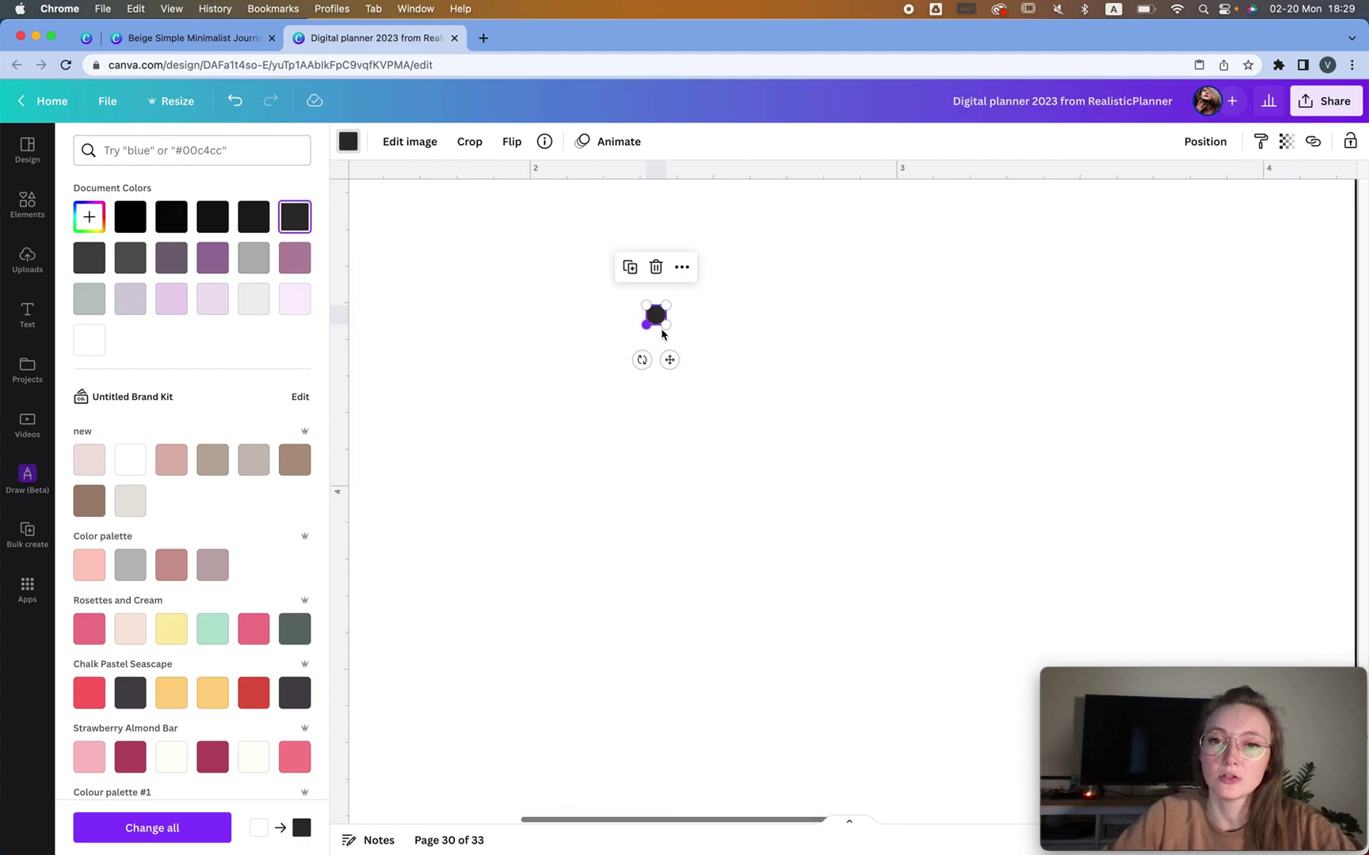
{"action": "left_click_drag", "start_coordinate": [663, 324], "coordinate": [655, 316]}
{"action": "scroll", "coordinate": [657, 321], "scroll_direction": "down", "scroll_amount": 1}
{"action": "scroll", "coordinate": [659, 327], "scroll_direction": "down", "scroll_amount": 2}
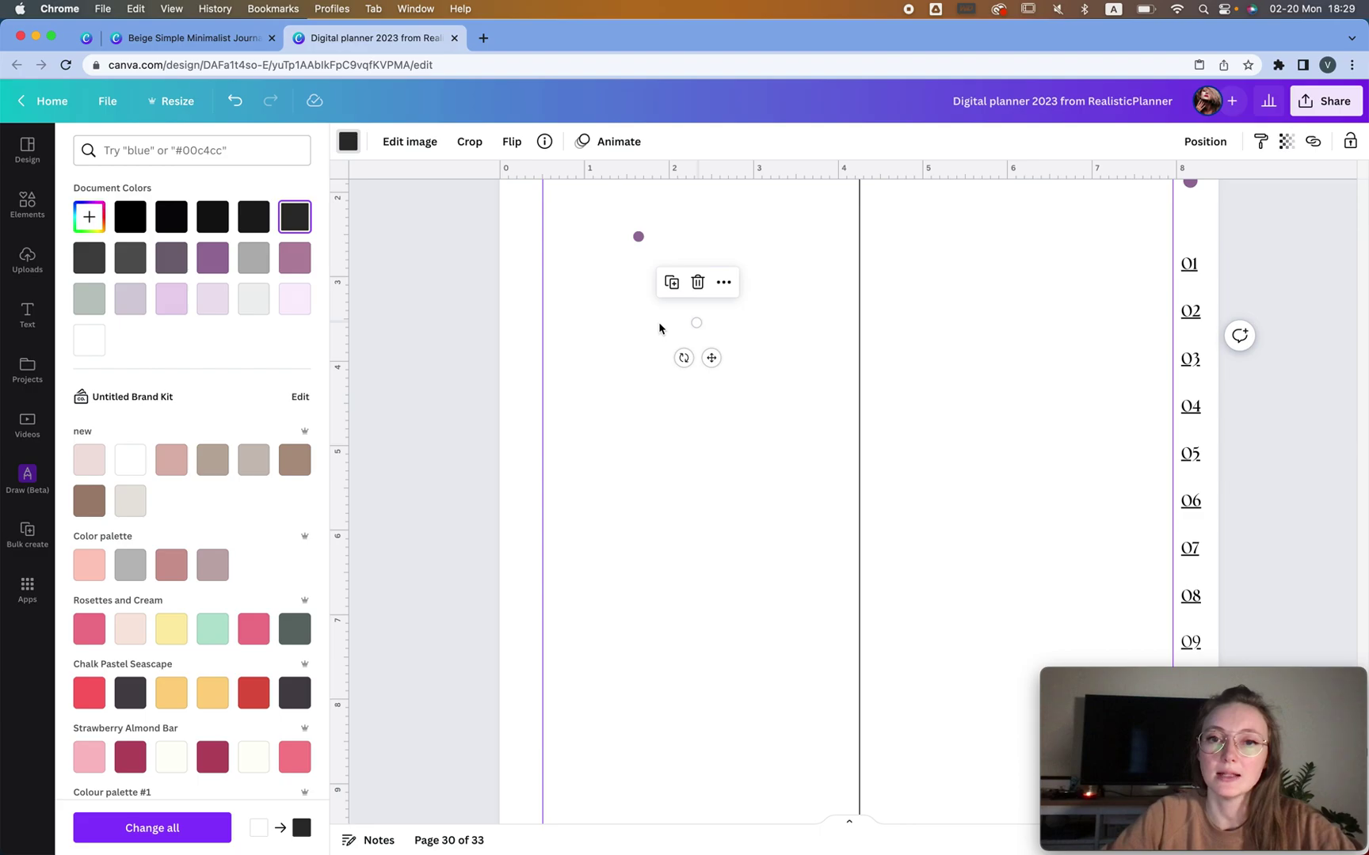
{"action": "left_click_drag", "start_coordinate": [710, 357], "coordinate": [600, 337]}
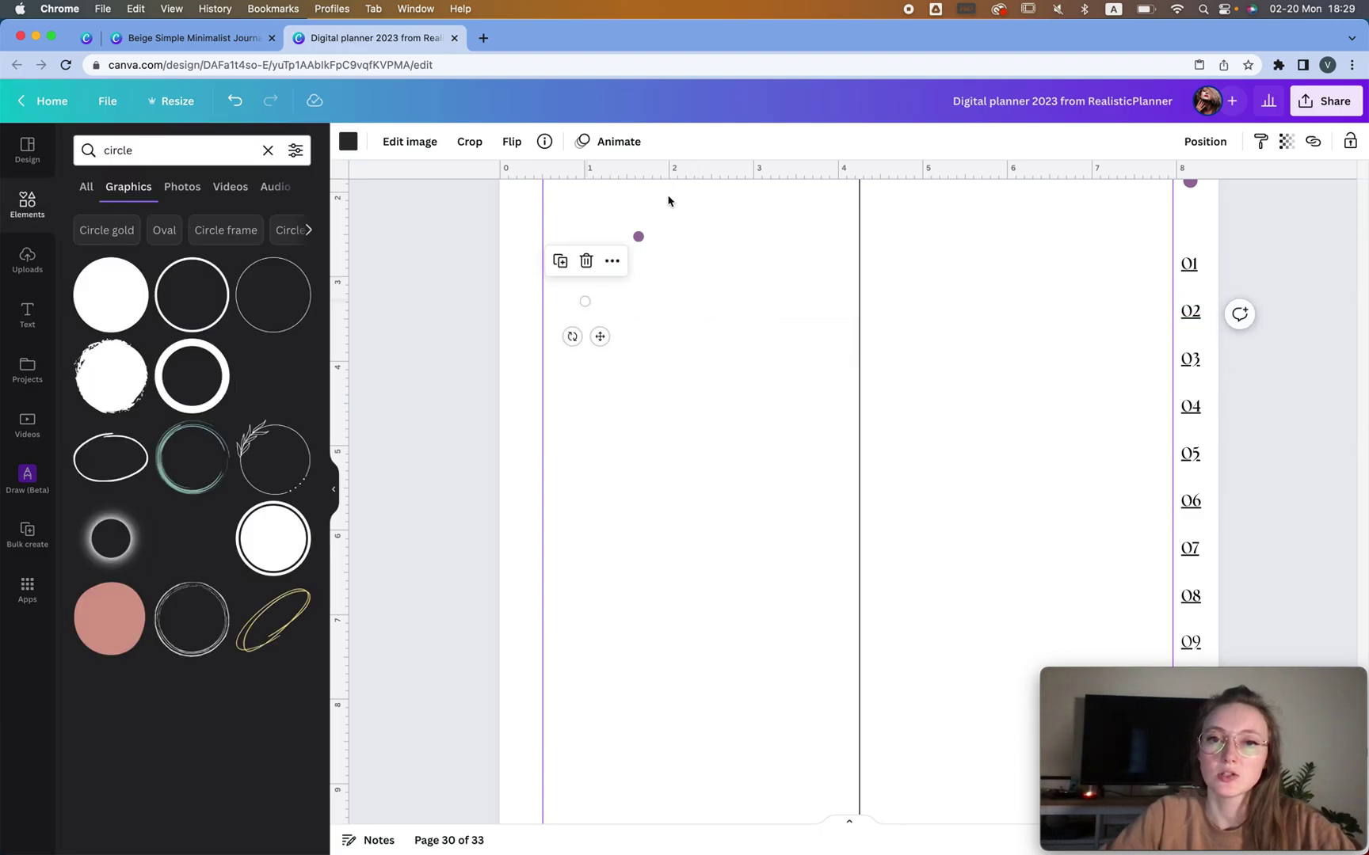
{"action": "left_click", "coordinate": [640, 238]}
{"action": "key", "text": "Escape"}
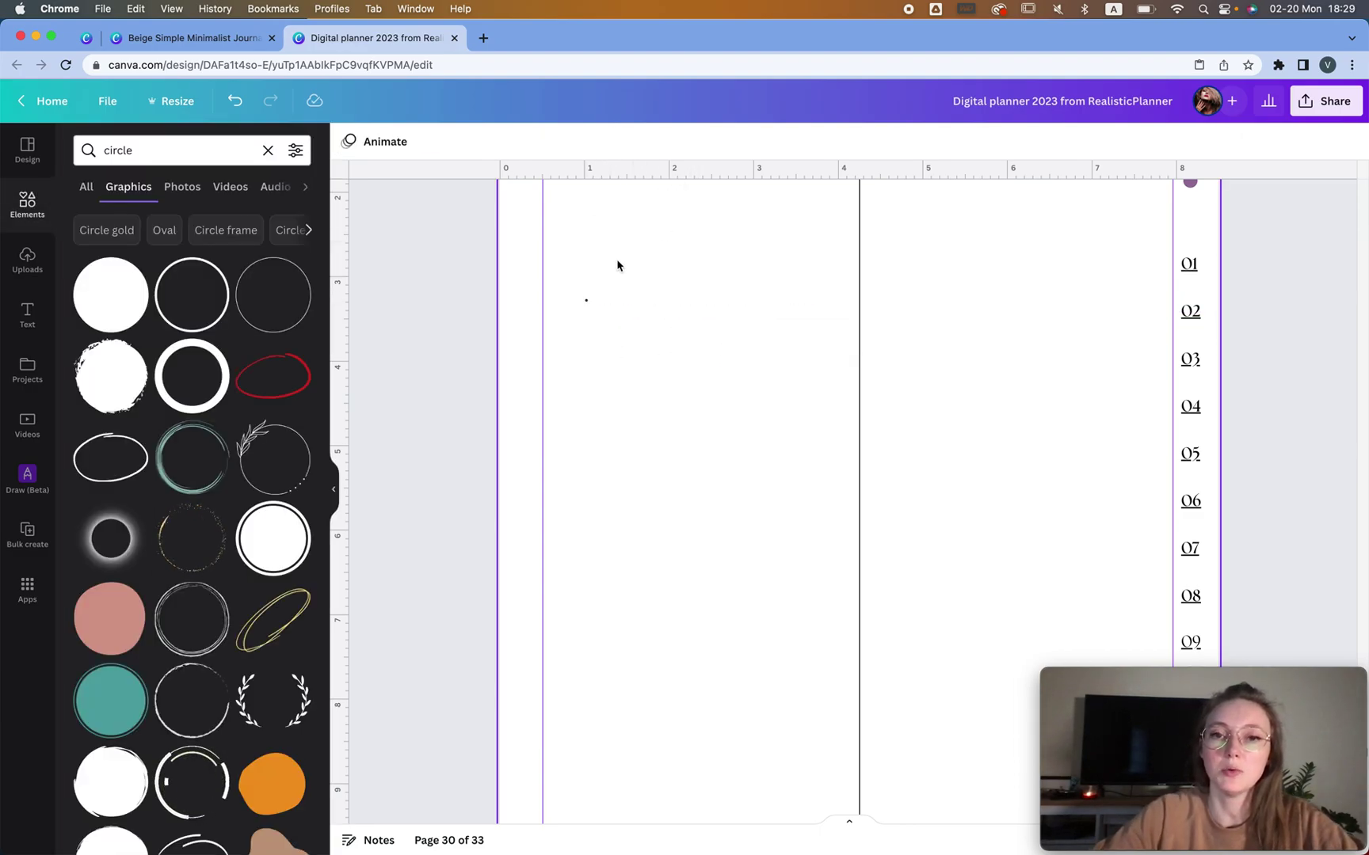
{"action": "left_click", "coordinate": [586, 299]}
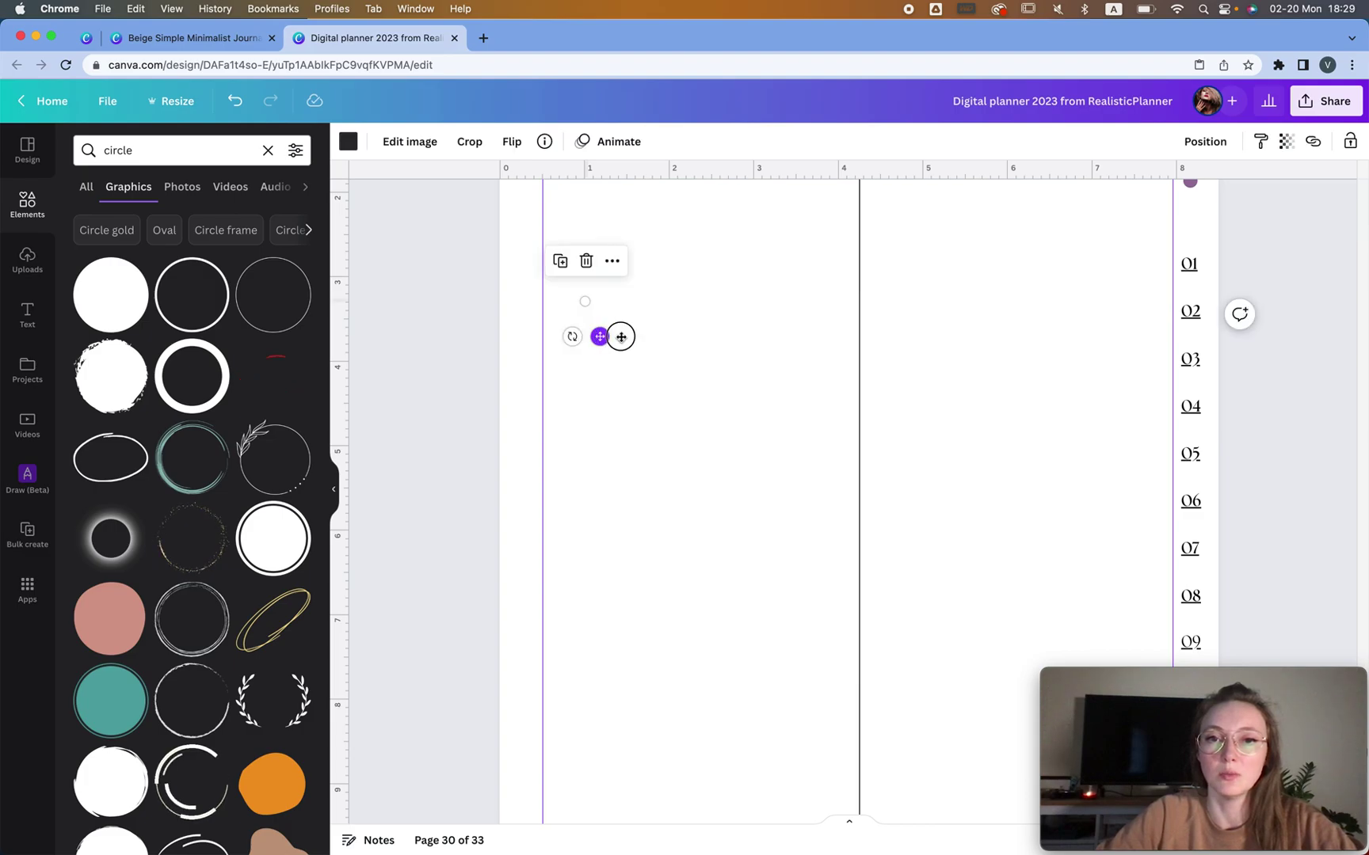
Duplicate the dark dot several times to form a row
{"action": "left_click_drag", "start_coordinate": [621, 336], "coordinate": [655, 337]}
{"action": "left_click_drag", "start_coordinate": [577, 278], "coordinate": [689, 332]}
{"action": "left_click_drag", "start_coordinate": [547, 246], "coordinate": [739, 379]}
{"action": "left_click_drag", "start_coordinate": [656, 353], "coordinate": [796, 338]}
Space the row of dots evenly horizontally and nudge the row into place
{"action": "left_click_drag", "start_coordinate": [571, 269], "coordinate": [853, 349]}
{"action": "left_click", "coordinate": [1231, 141]}
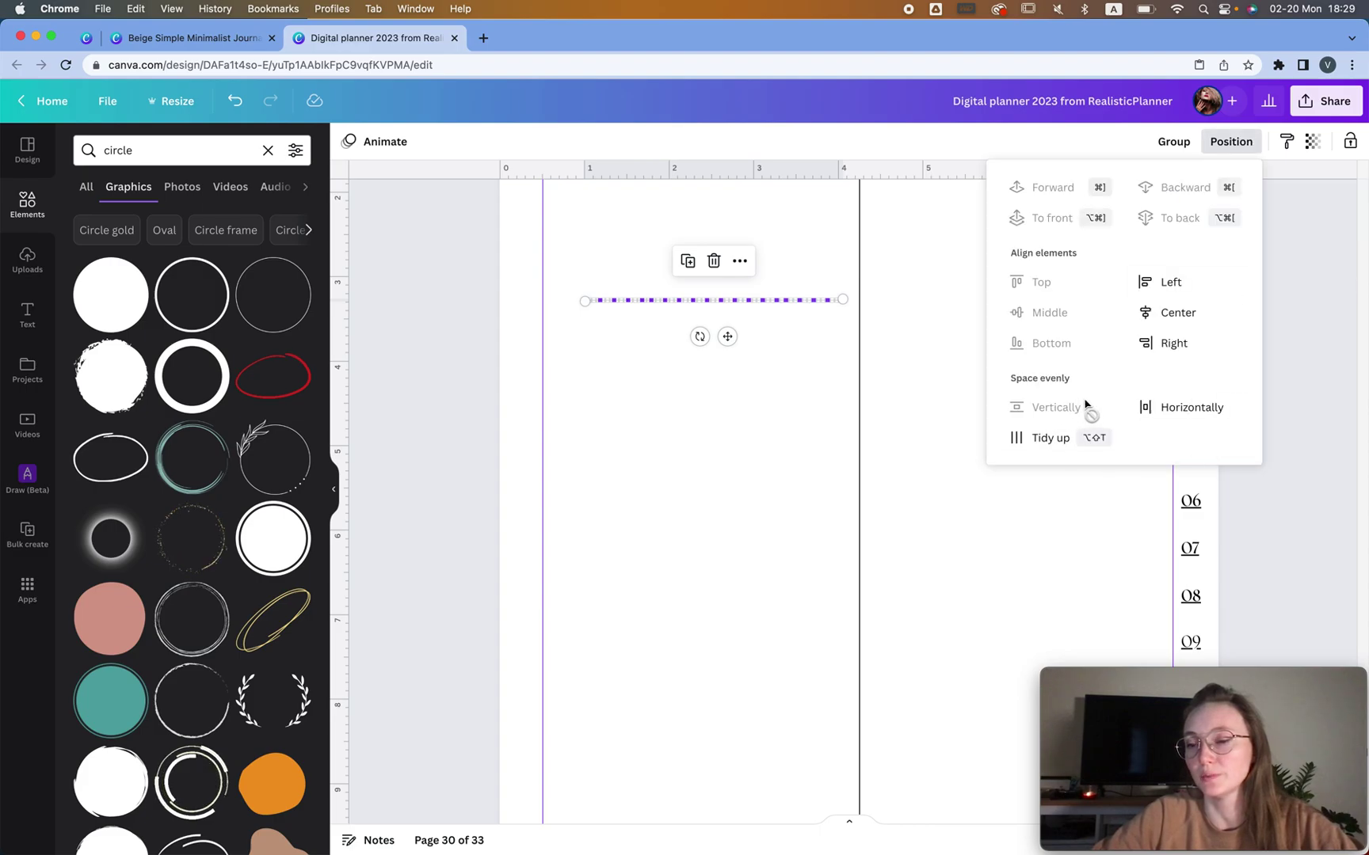
{"action": "left_click", "coordinate": [1169, 404]}
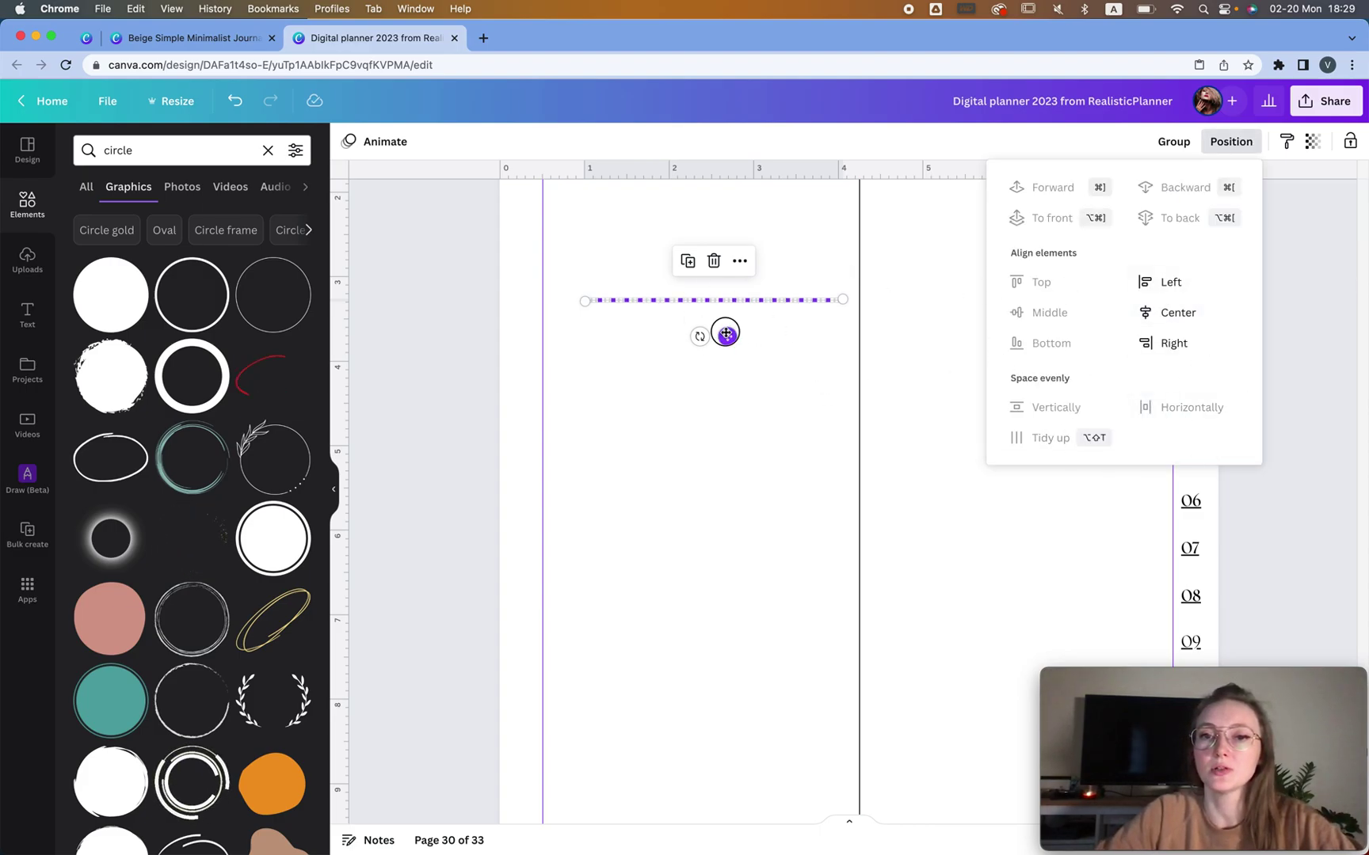
{"action": "left_click_drag", "start_coordinate": [726, 333], "coordinate": [709, 318]}
{"action": "scroll", "coordinate": [737, 477], "scroll_direction": "up", "scroll_amount": 3}
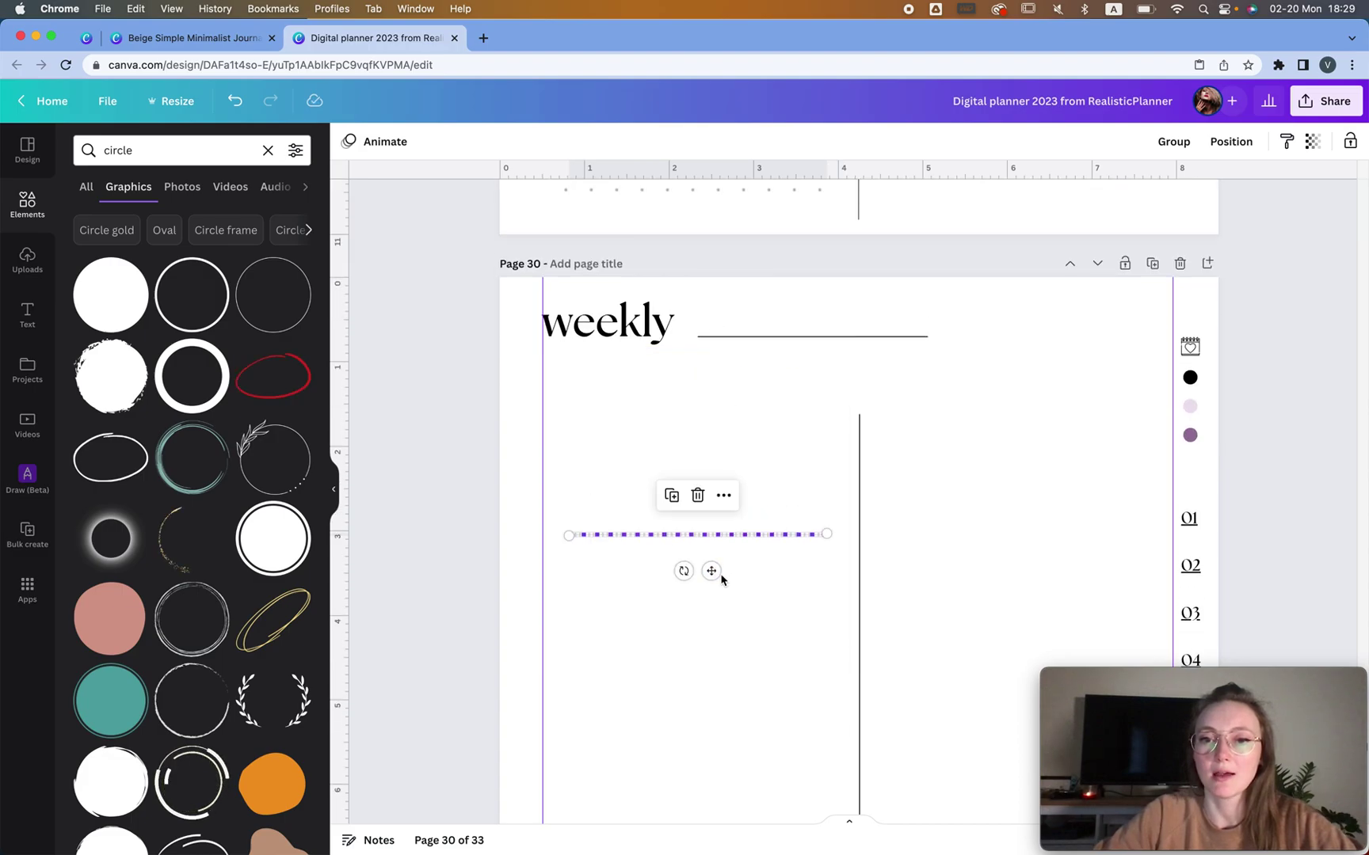
Move the dot row up and duplicate it into five dotted rows
{"action": "left_click_drag", "start_coordinate": [711, 571], "coordinate": [722, 511]}
{"action": "key", "text": "super+d"}
{"action": "key", "text": "super+d"}
{"action": "key", "text": "super+d"}
{"action": "key", "text": "super+d"}
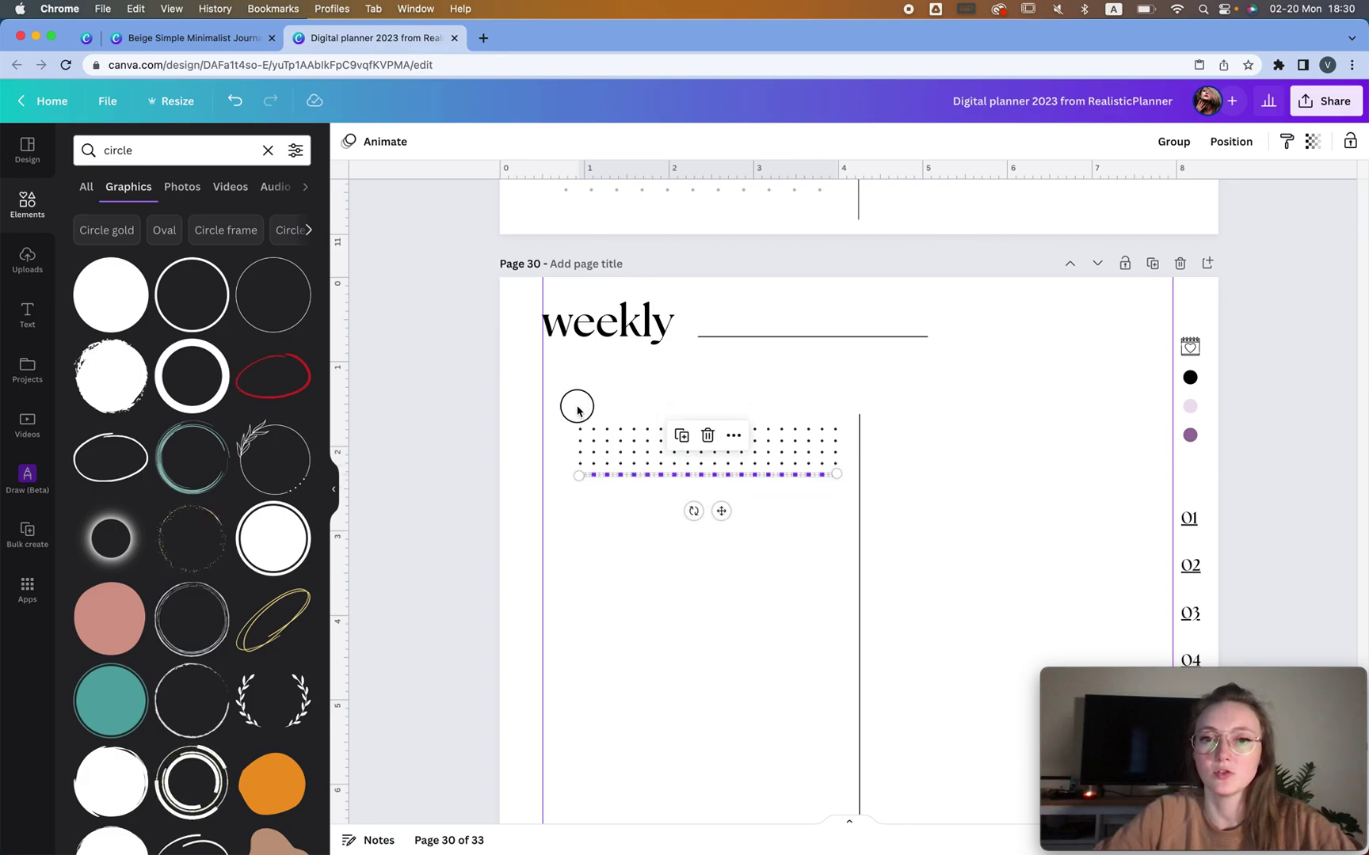
{"action": "left_click_drag", "start_coordinate": [577, 409], "coordinate": [849, 556]}
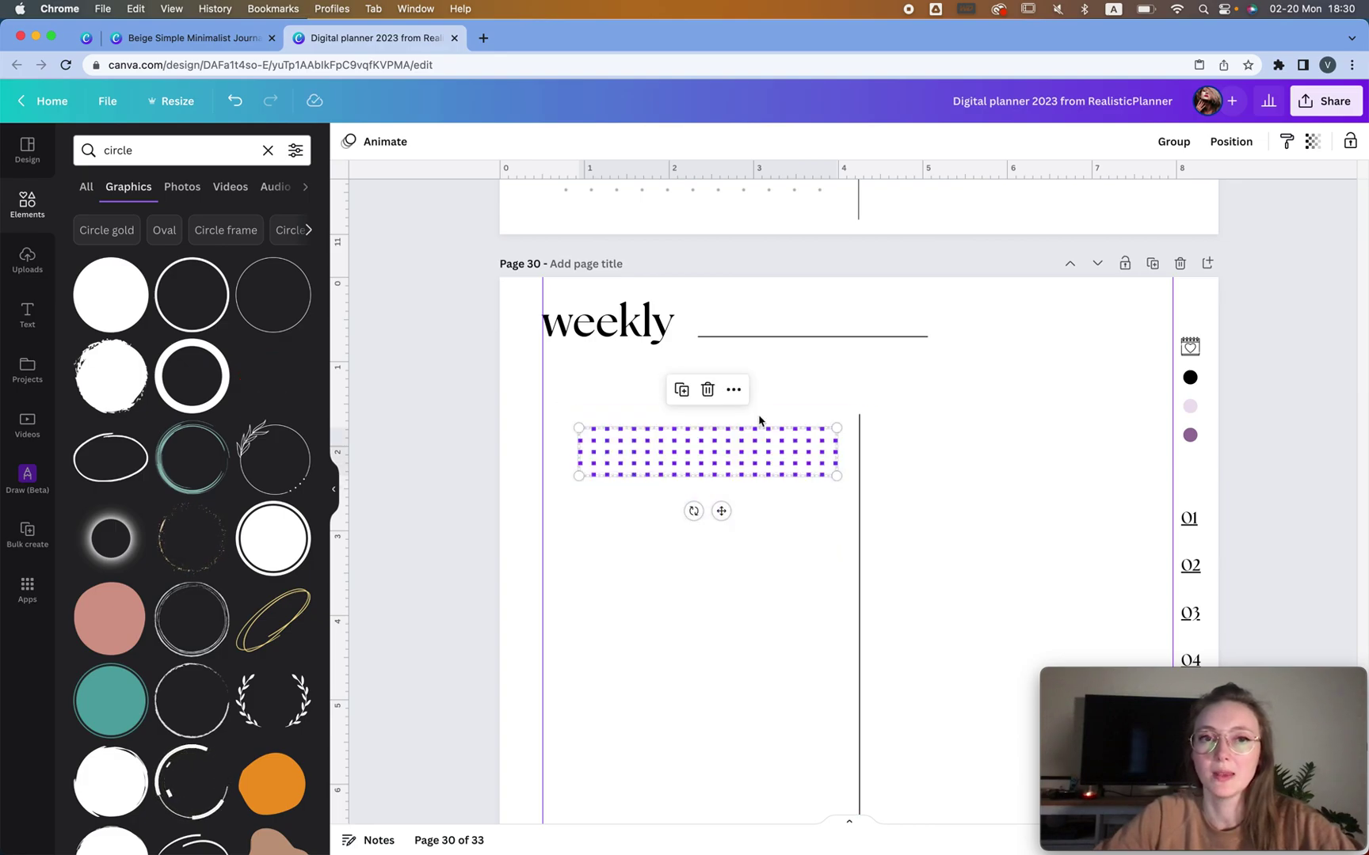
Set the dot rows' transparency to 17 and reselect the grid
{"action": "left_click", "coordinate": [1309, 144]}
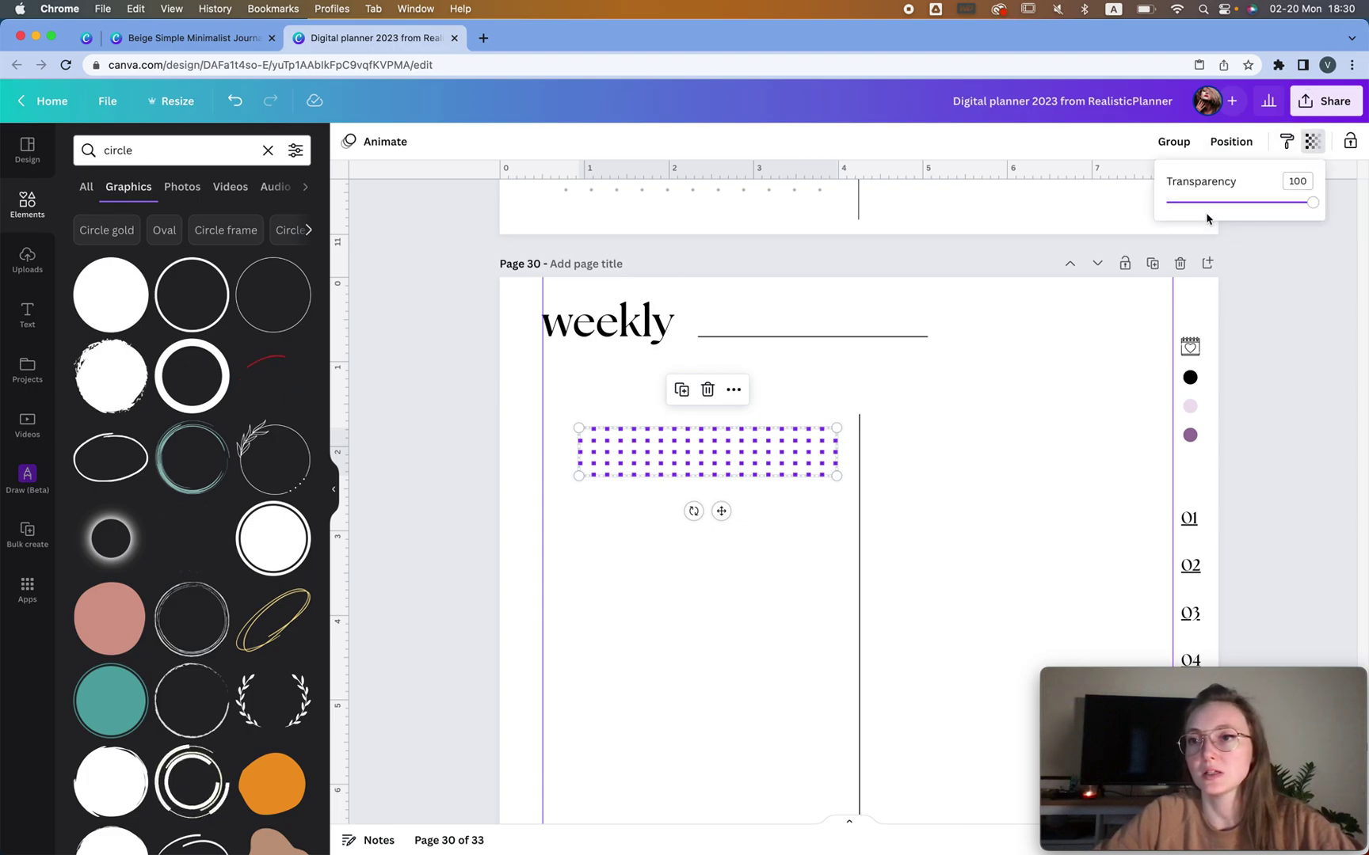
{"action": "left_click", "coordinate": [1192, 203]}
{"action": "left_click", "coordinate": [1044, 345]}
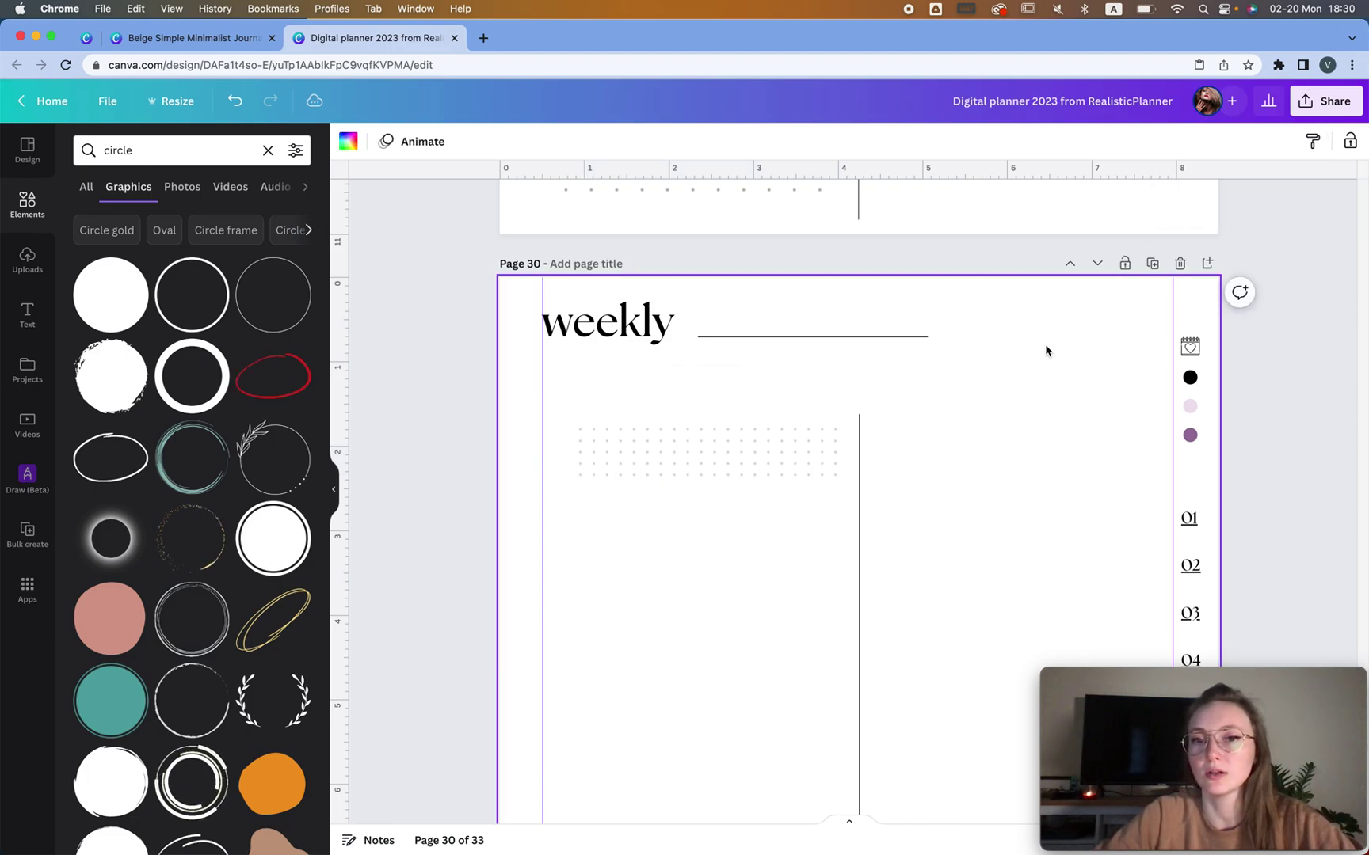
{"action": "left_click_drag", "start_coordinate": [564, 415], "coordinate": [769, 499]}
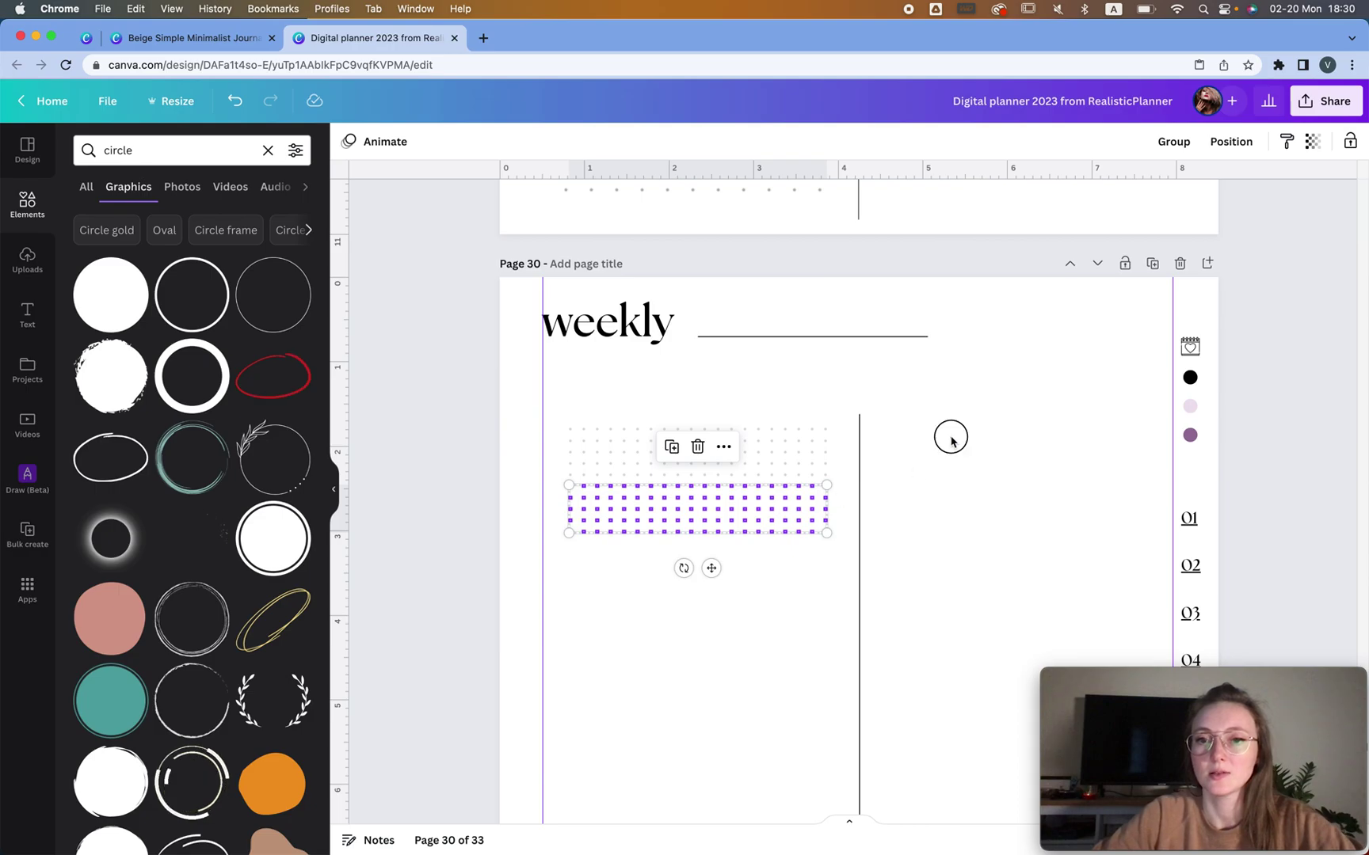
Copy the 'wednesday' label from page 29 and paste it above page 30's dot grid
{"action": "left_click", "coordinate": [775, 392]}
{"action": "scroll", "coordinate": [682, 610], "scroll_direction": "up", "scroll_amount": 5}
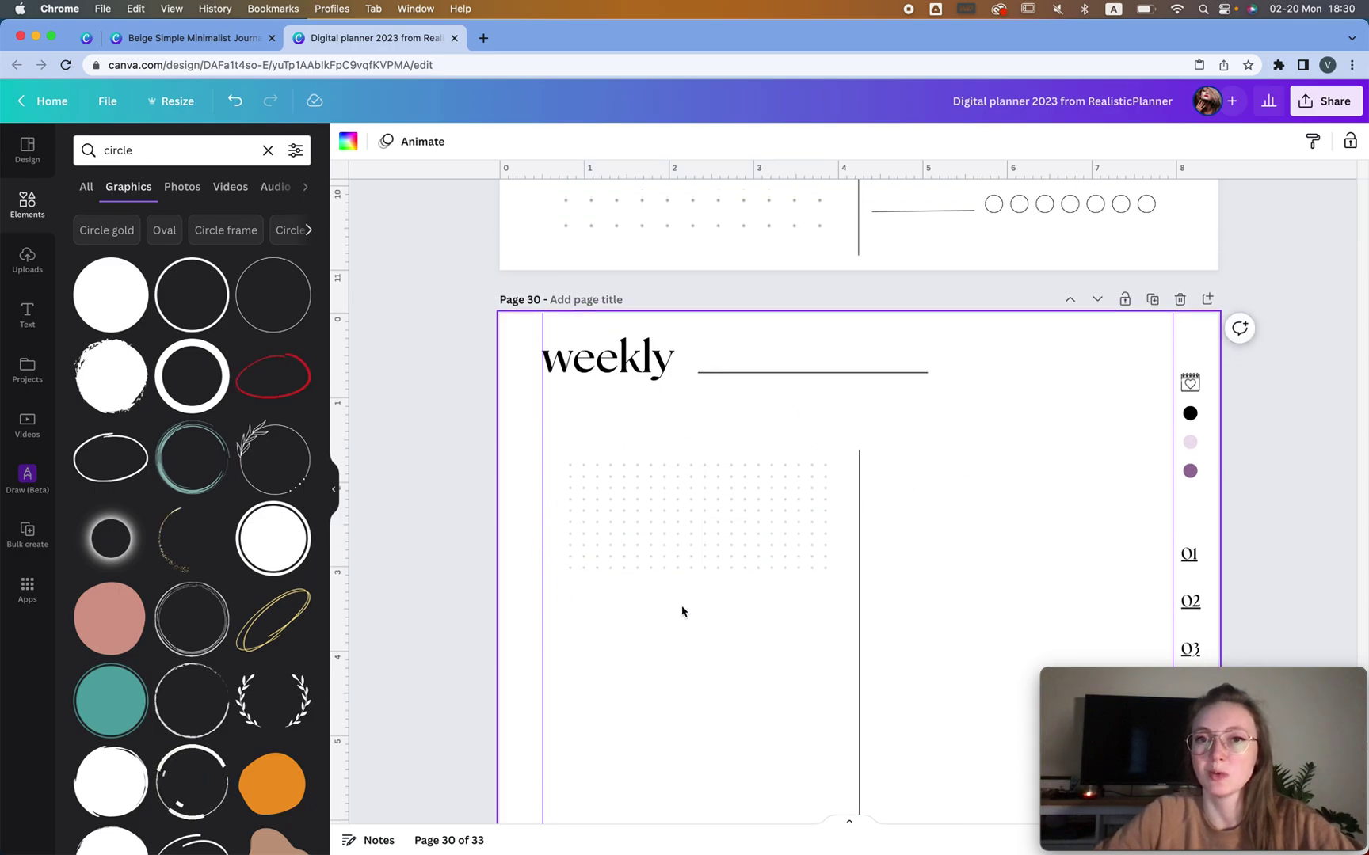
{"action": "scroll", "coordinate": [681, 611], "scroll_direction": "up", "scroll_amount": 5}
{"action": "left_click", "coordinate": [610, 358]}
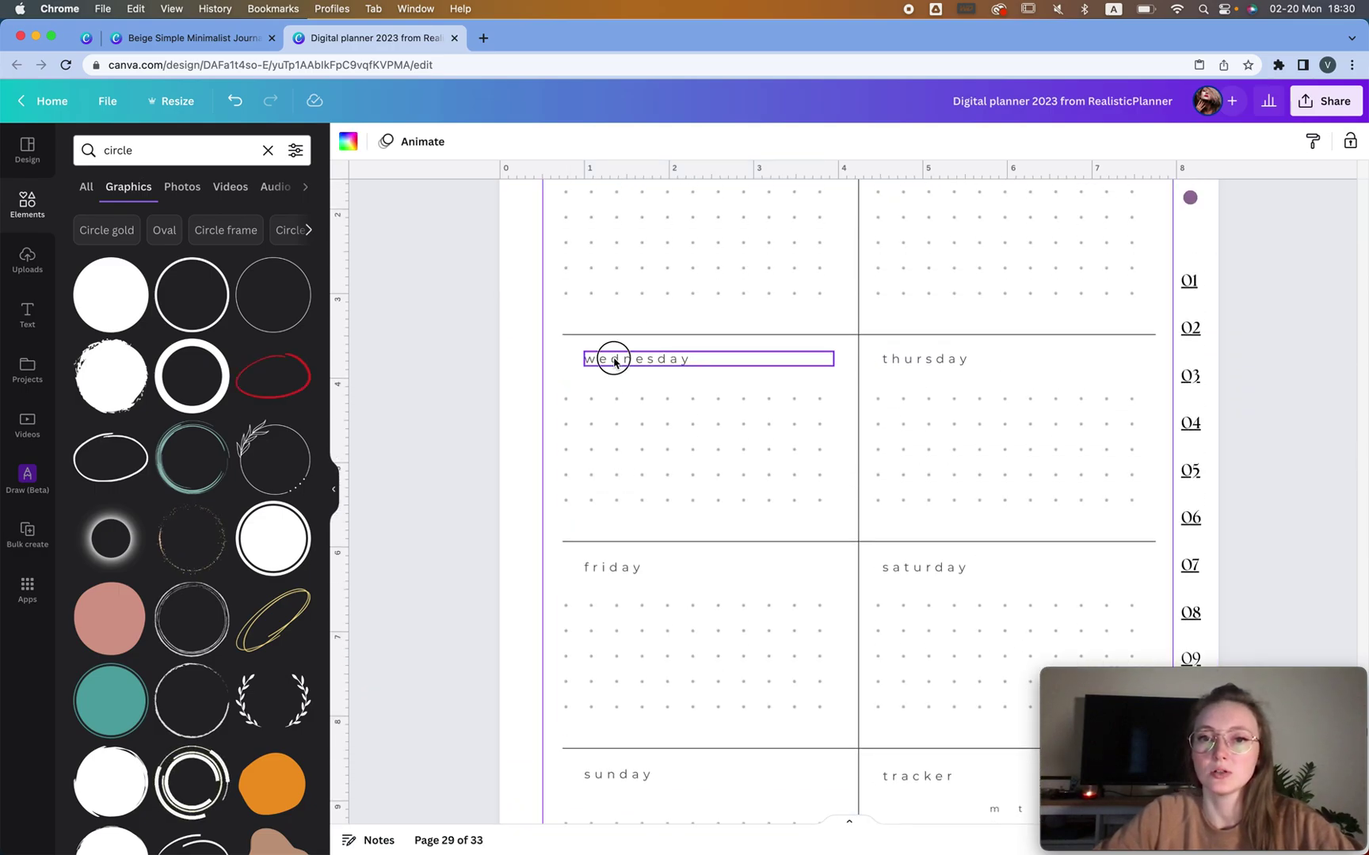
{"action": "scroll", "coordinate": [697, 370], "scroll_direction": "down", "scroll_amount": 8}
{"action": "left_click", "coordinate": [703, 425]}
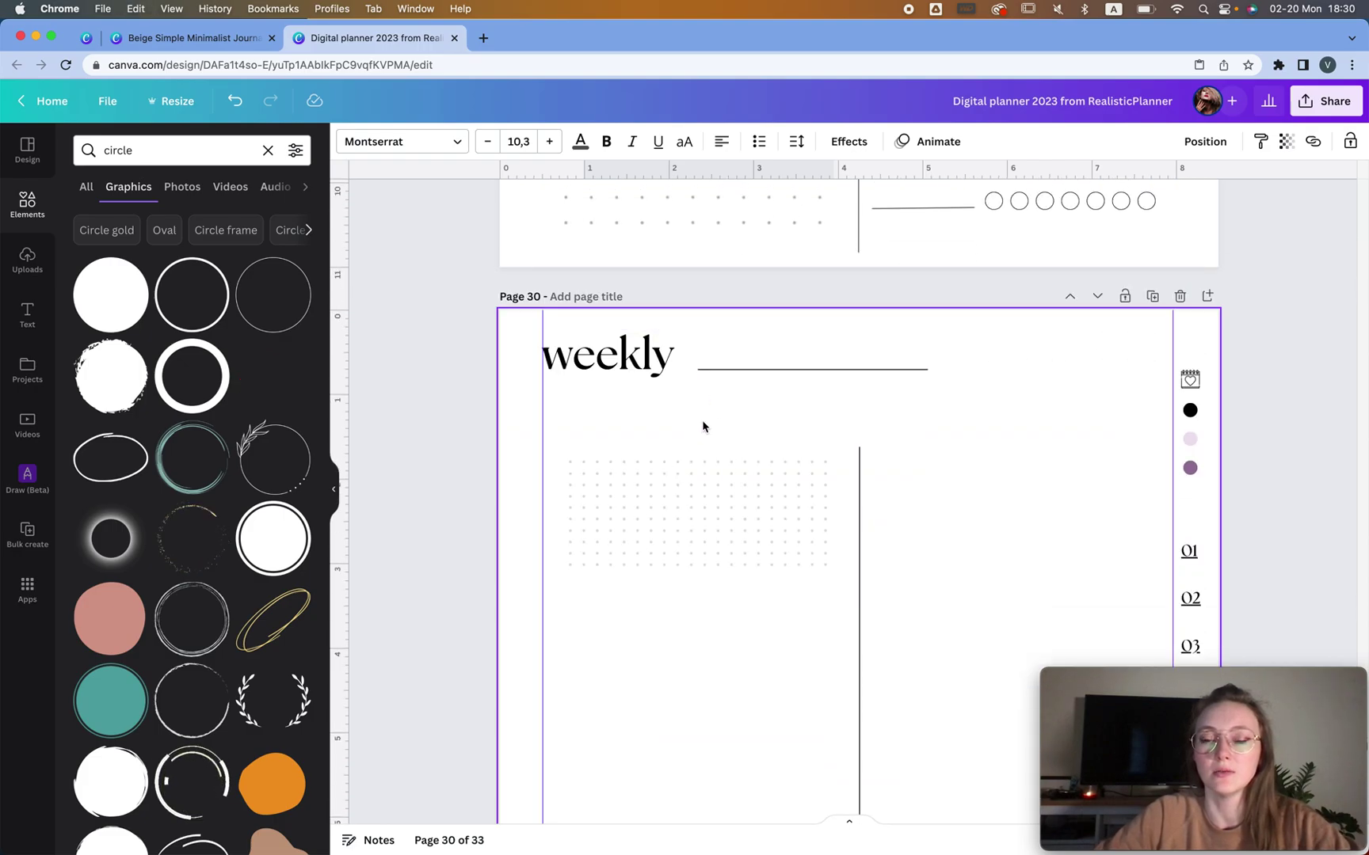
{"action": "key", "text": "super+v"}
{"action": "left_click_drag", "start_coordinate": [723, 669], "coordinate": [710, 479]}
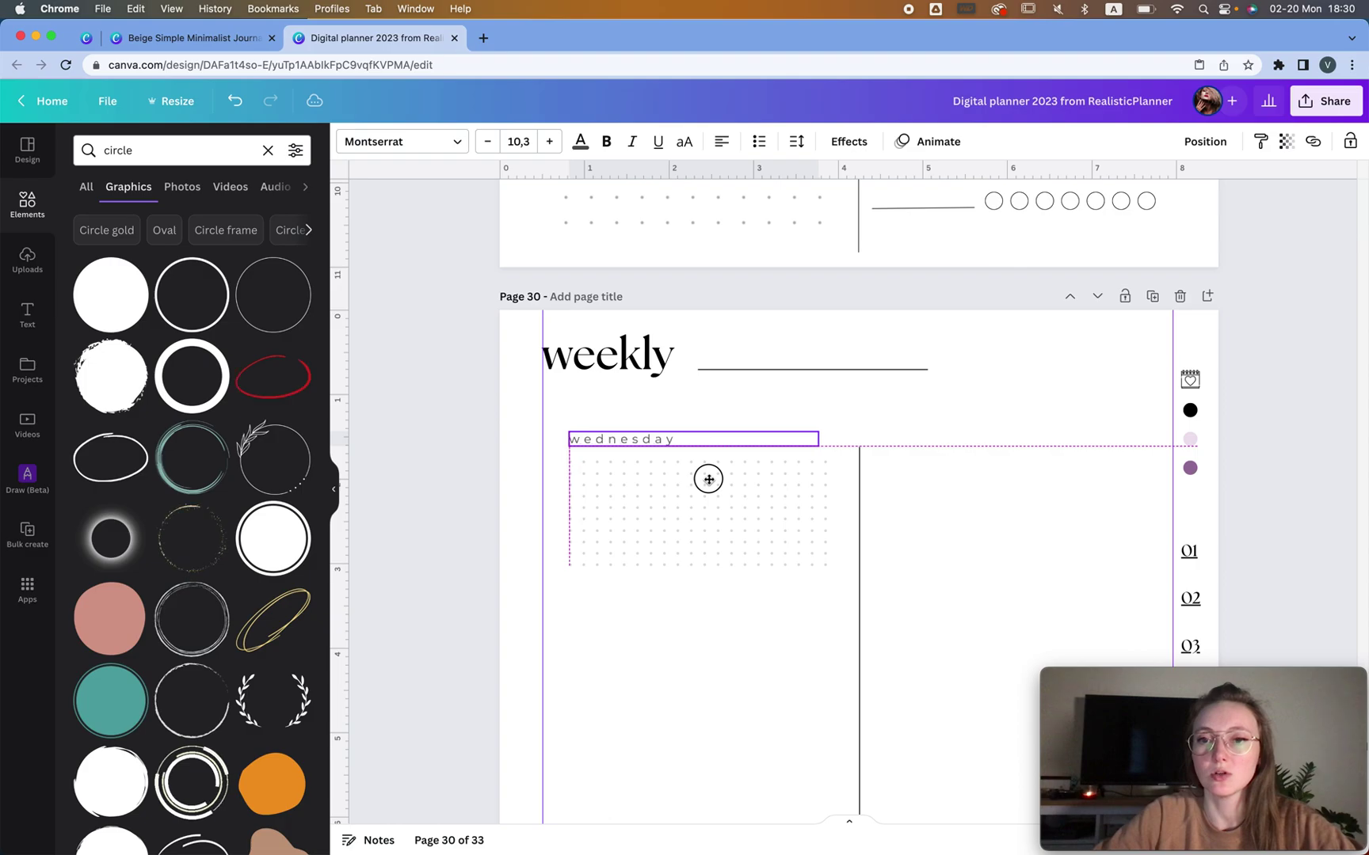
Move the label and dot grid left together, then copy them into the right column
{"action": "scroll", "coordinate": [675, 467], "scroll_direction": "down", "scroll_amount": 2}
{"action": "left_click_drag", "start_coordinate": [557, 360], "coordinate": [834, 575]}
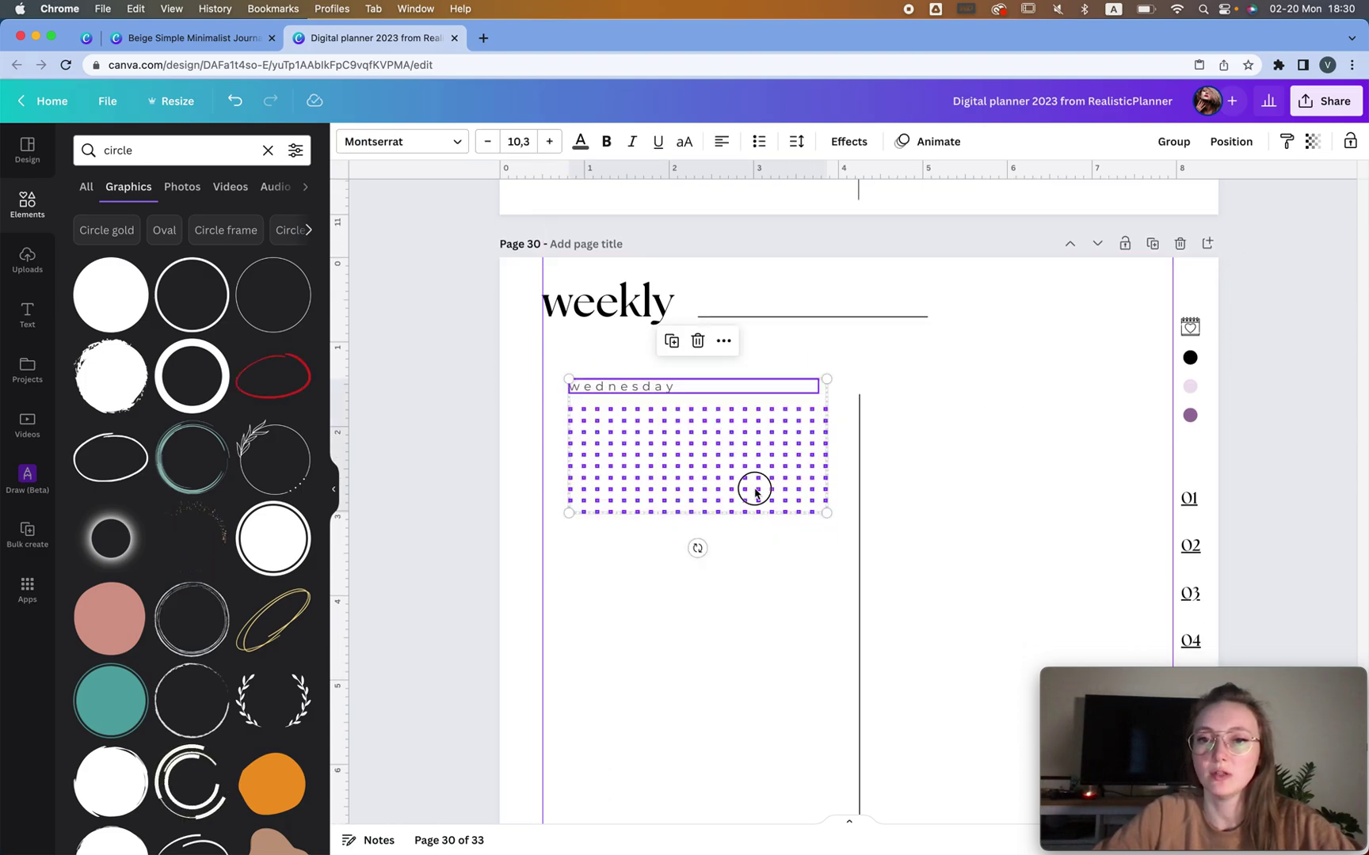
{"action": "left_click_drag", "start_coordinate": [732, 492], "coordinate": [716, 486]}
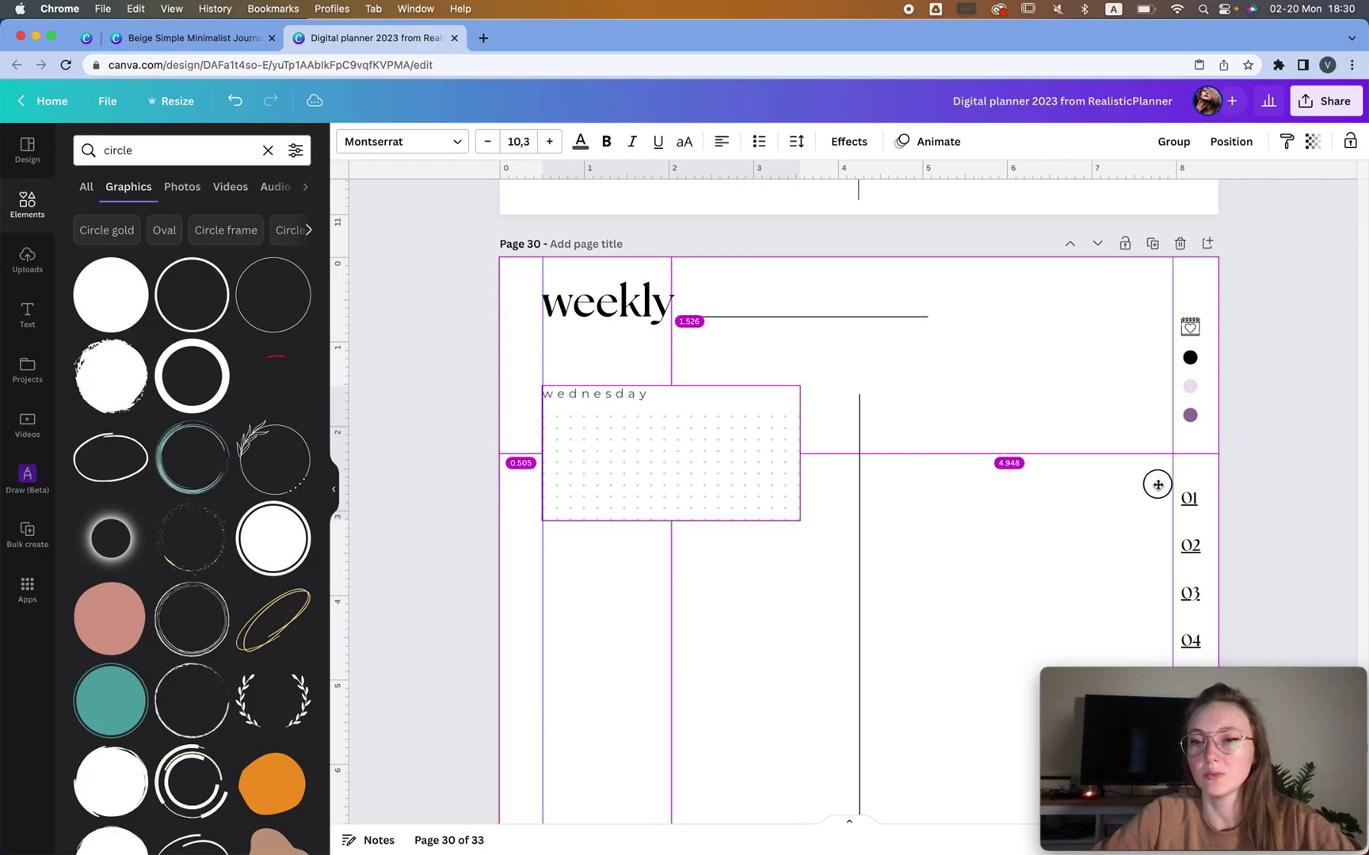
{"action": "left_click_drag", "start_coordinate": [1157, 485], "coordinate": [1067, 490]}
Relabel the left block 'monday' and start retyping the right one as tuesday
{"action": "double_click", "coordinate": [614, 394]}
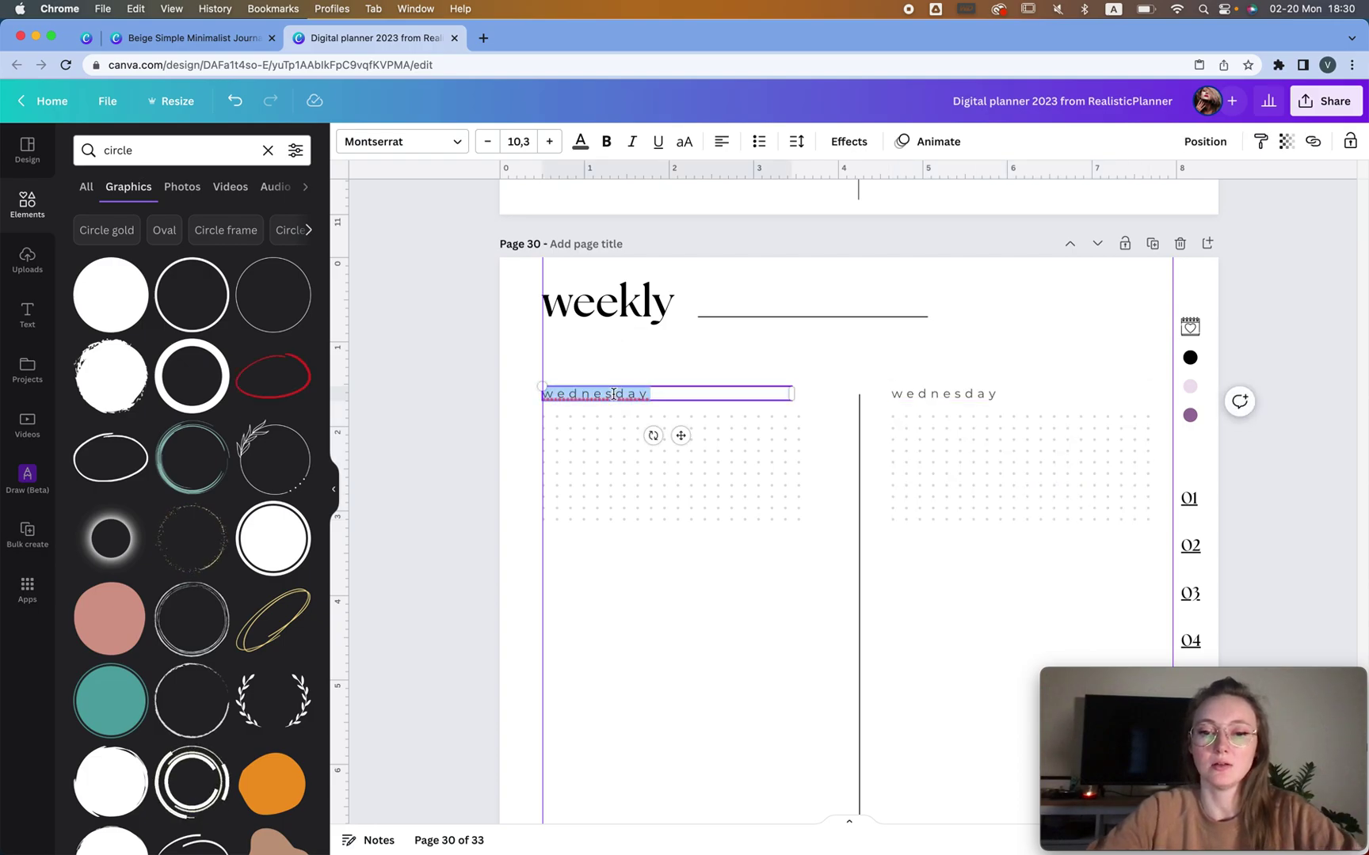
{"action": "type", "text": "m"}
{"action": "double_click", "coordinate": [963, 394]}
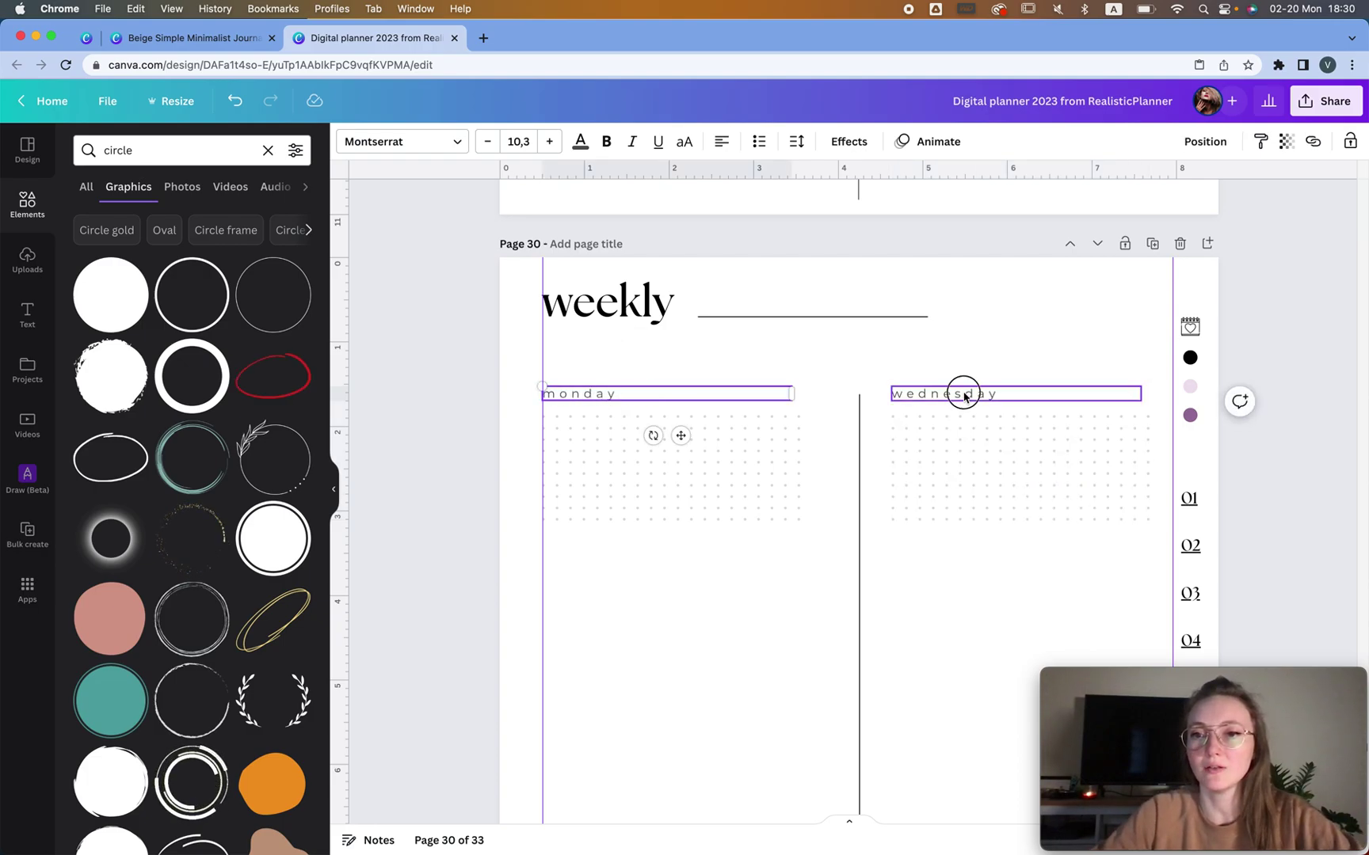
{"action": "type", "text": "tued"}
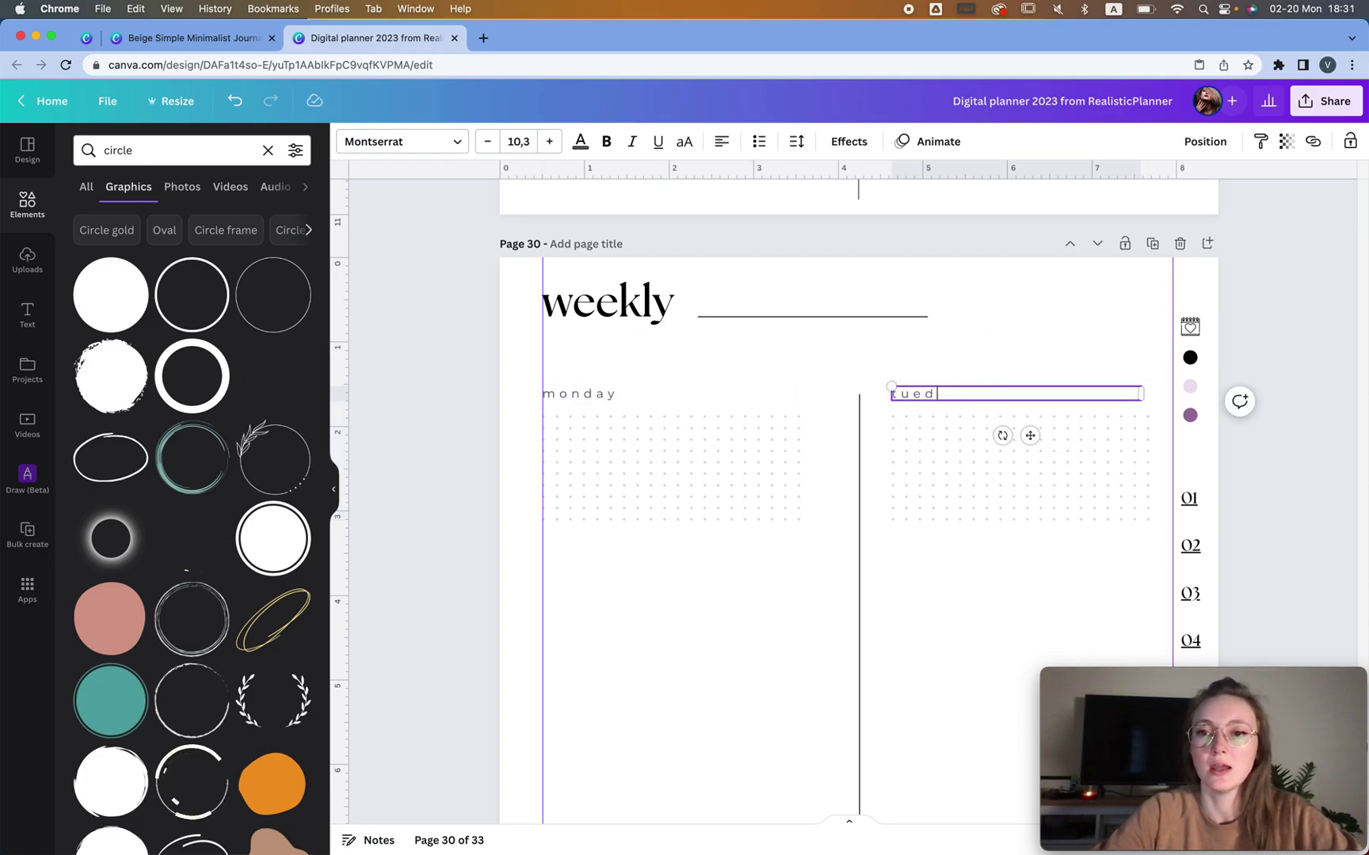
Search the Design templates for 'daily template'
{"action": "left_click", "coordinate": [962, 614]}
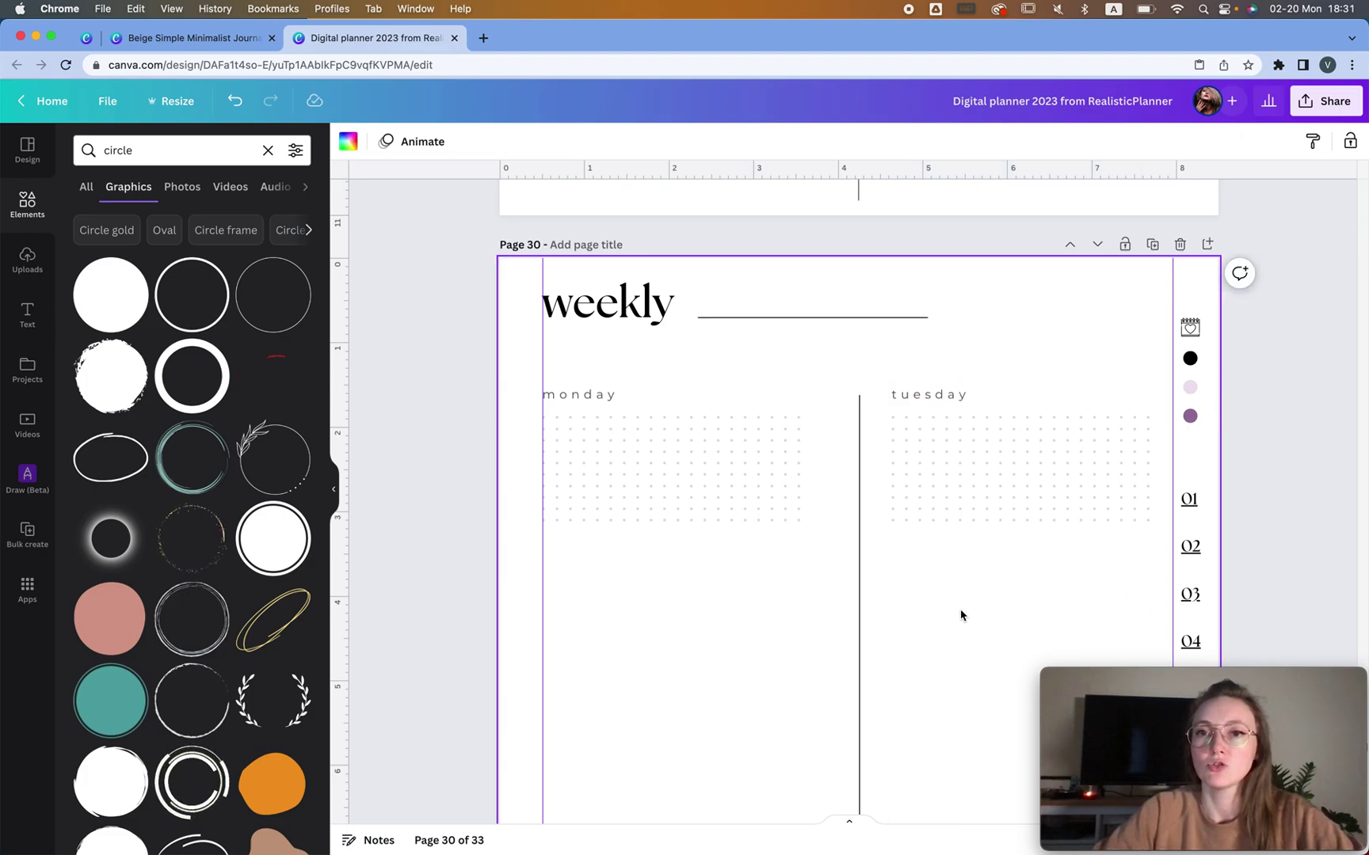
{"action": "scroll", "coordinate": [632, 583], "scroll_direction": "up", "scroll_amount": 6}
{"action": "scroll", "coordinate": [853, 413], "scroll_direction": "down", "scroll_amount": 3}
{"action": "scroll", "coordinate": [853, 413], "scroll_direction": "up", "scroll_amount": 8}
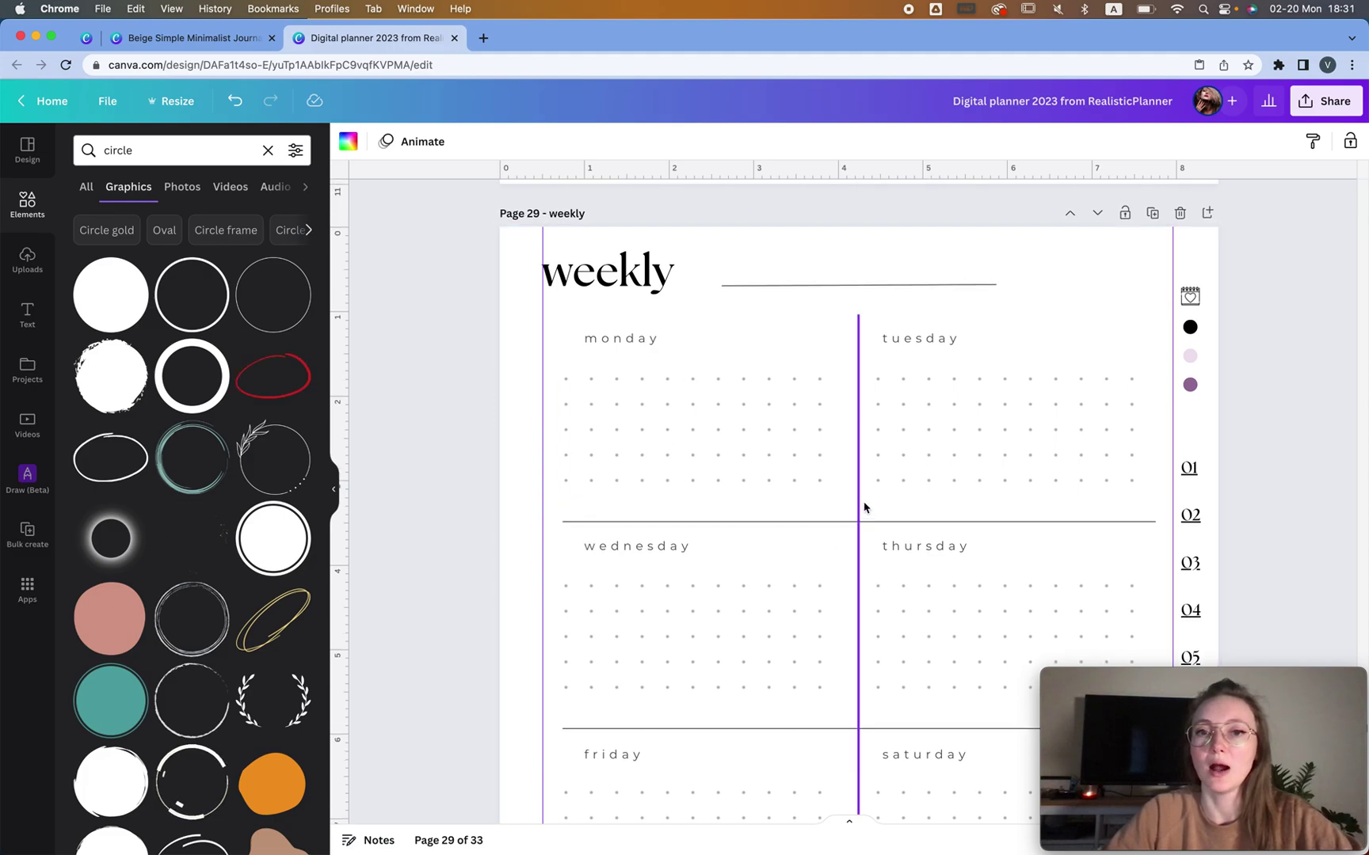
{"action": "scroll", "coordinate": [864, 506], "scroll_direction": "down", "scroll_amount": 15}
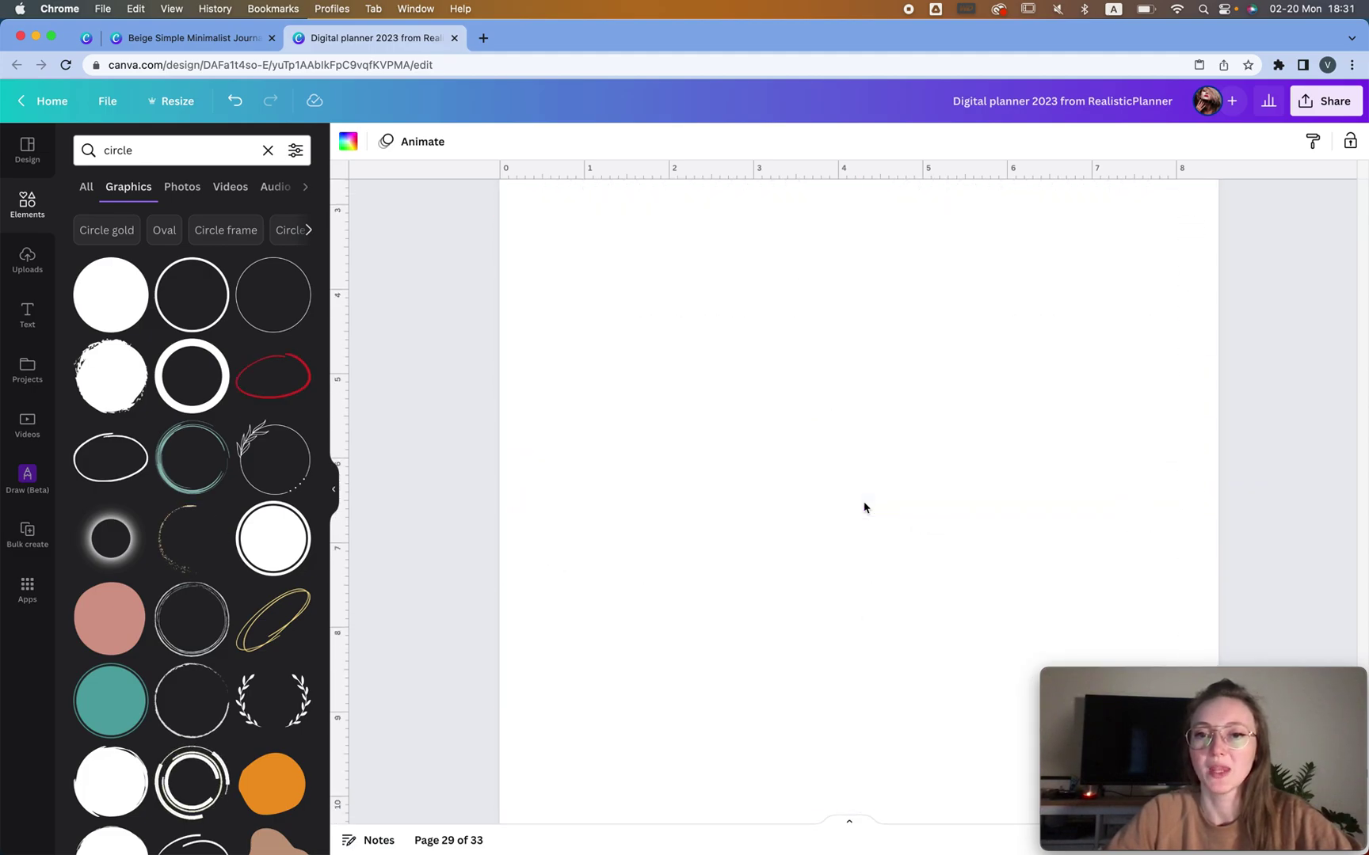
{"action": "scroll", "coordinate": [864, 506], "scroll_direction": "down", "scroll_amount": 2}
{"action": "scroll", "coordinate": [864, 507], "scroll_direction": "down", "scroll_amount": 8}
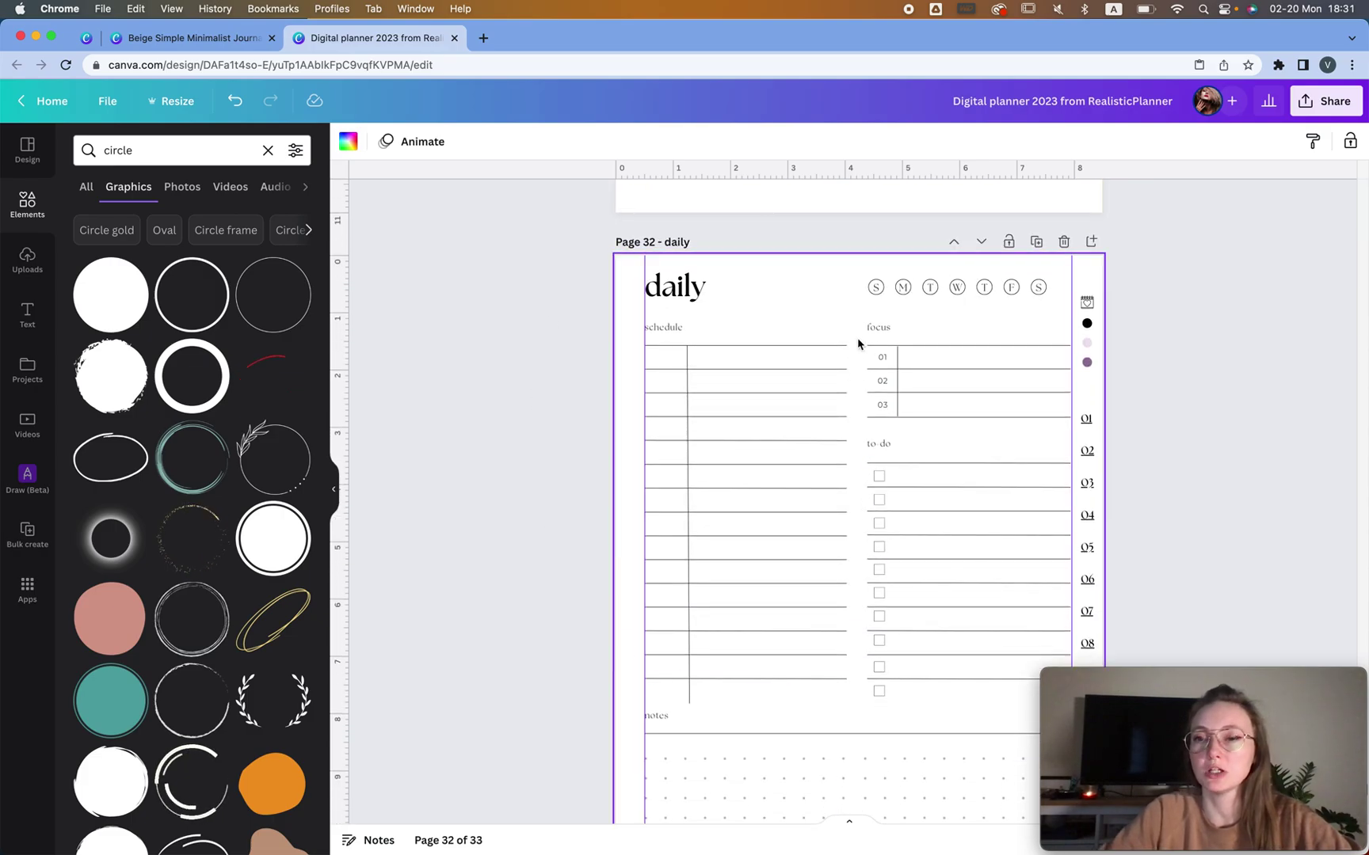
{"action": "left_click", "coordinate": [27, 149]}
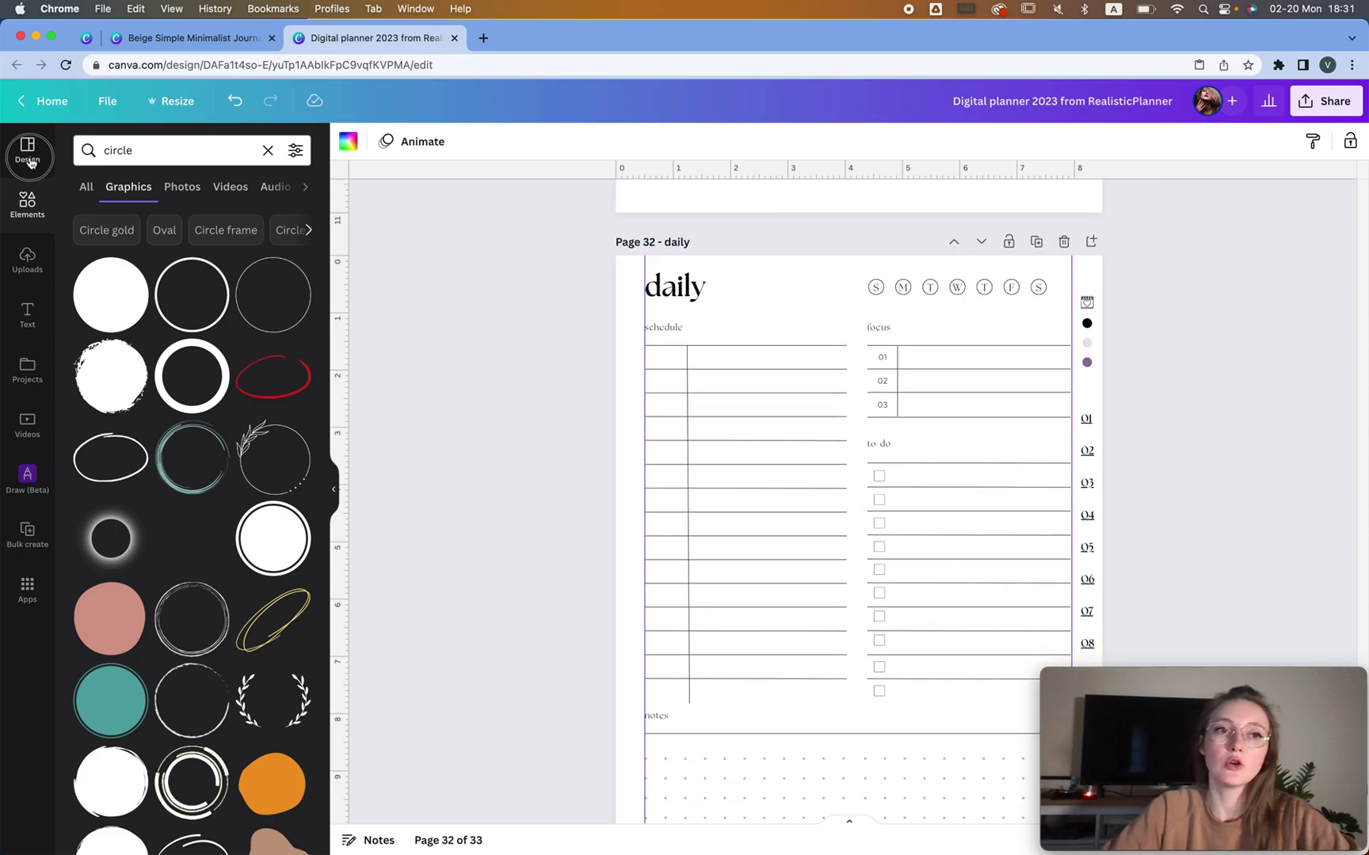
{"action": "left_click", "coordinate": [193, 152]}
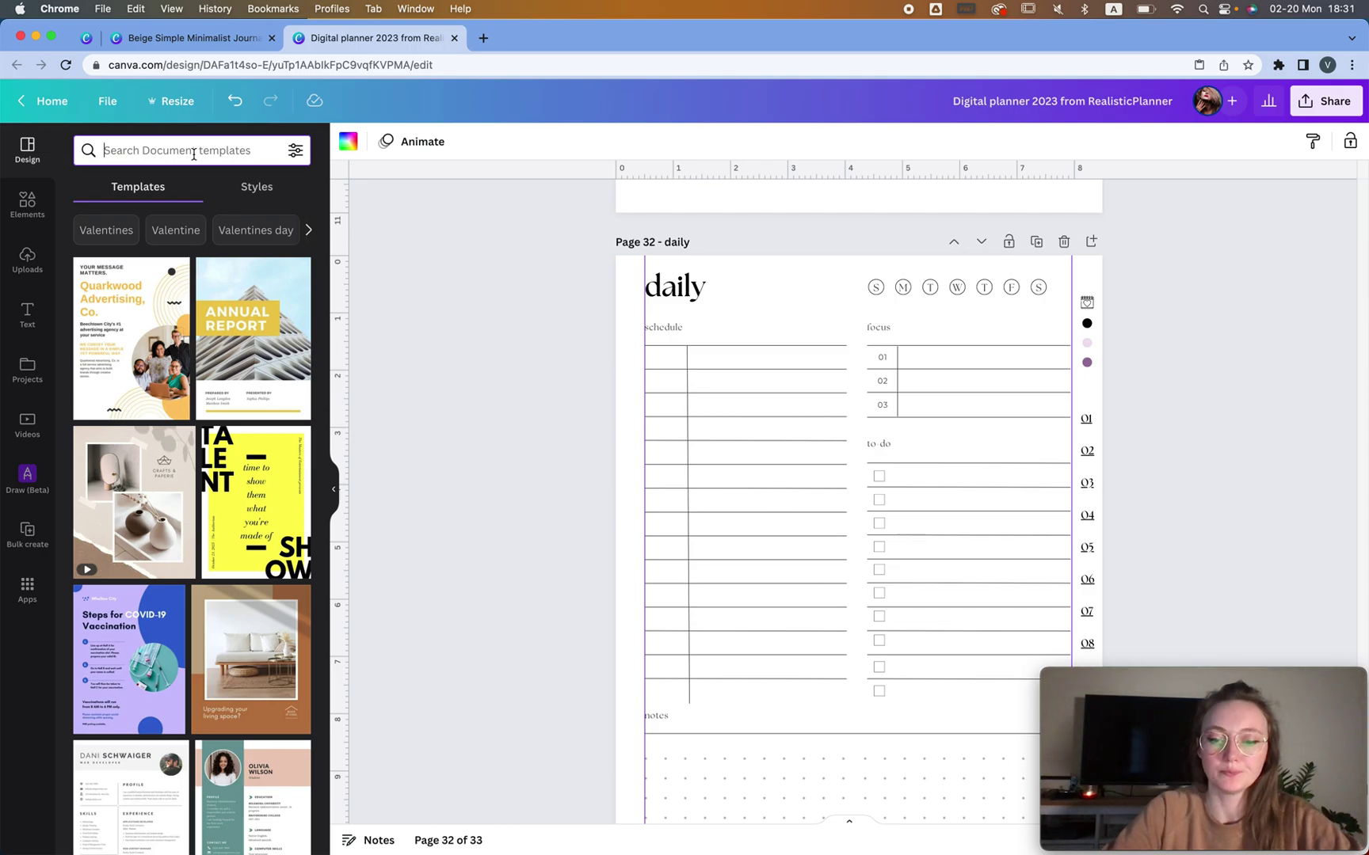
{"action": "type", "text": "daily template"}
{"action": "key", "text": "Return"}
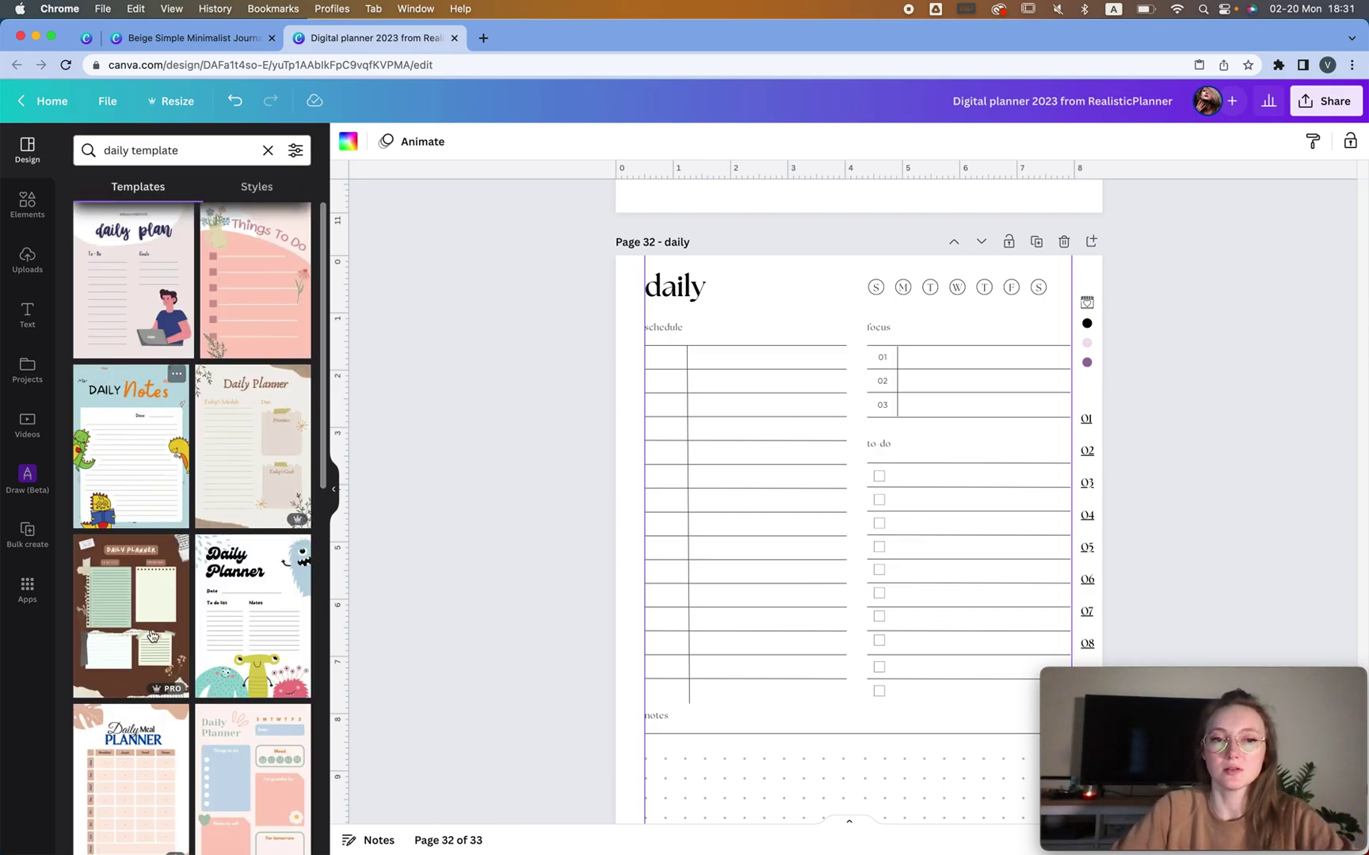
Add a page after the daily page and apply the Daily Planner timeline template
{"action": "scroll", "coordinate": [238, 697], "scroll_direction": "down", "scroll_amount": 6}
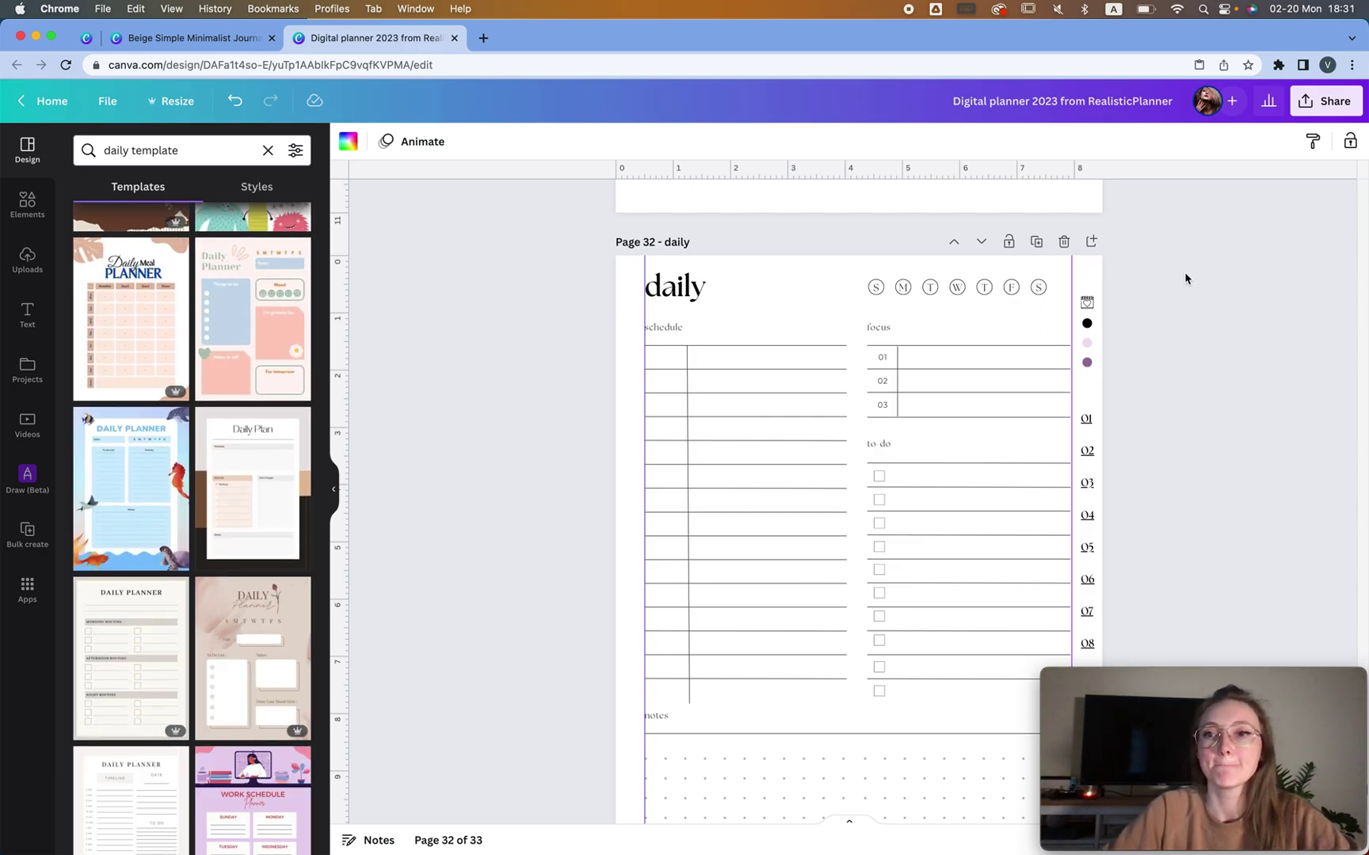
{"action": "left_click", "coordinate": [1097, 245]}
{"action": "scroll", "coordinate": [135, 555], "scroll_direction": "down", "scroll_amount": 4}
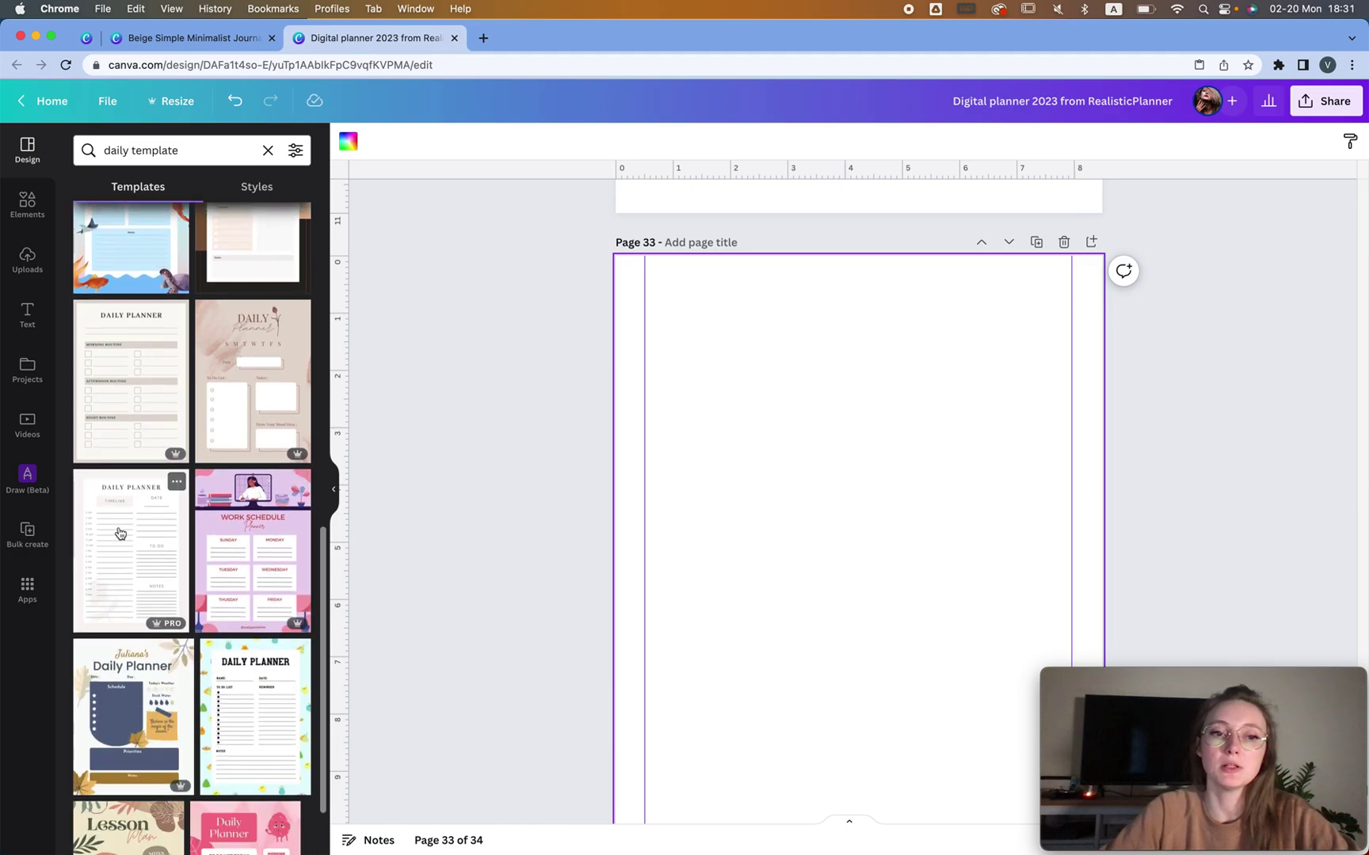
{"action": "left_click", "coordinate": [135, 598]}
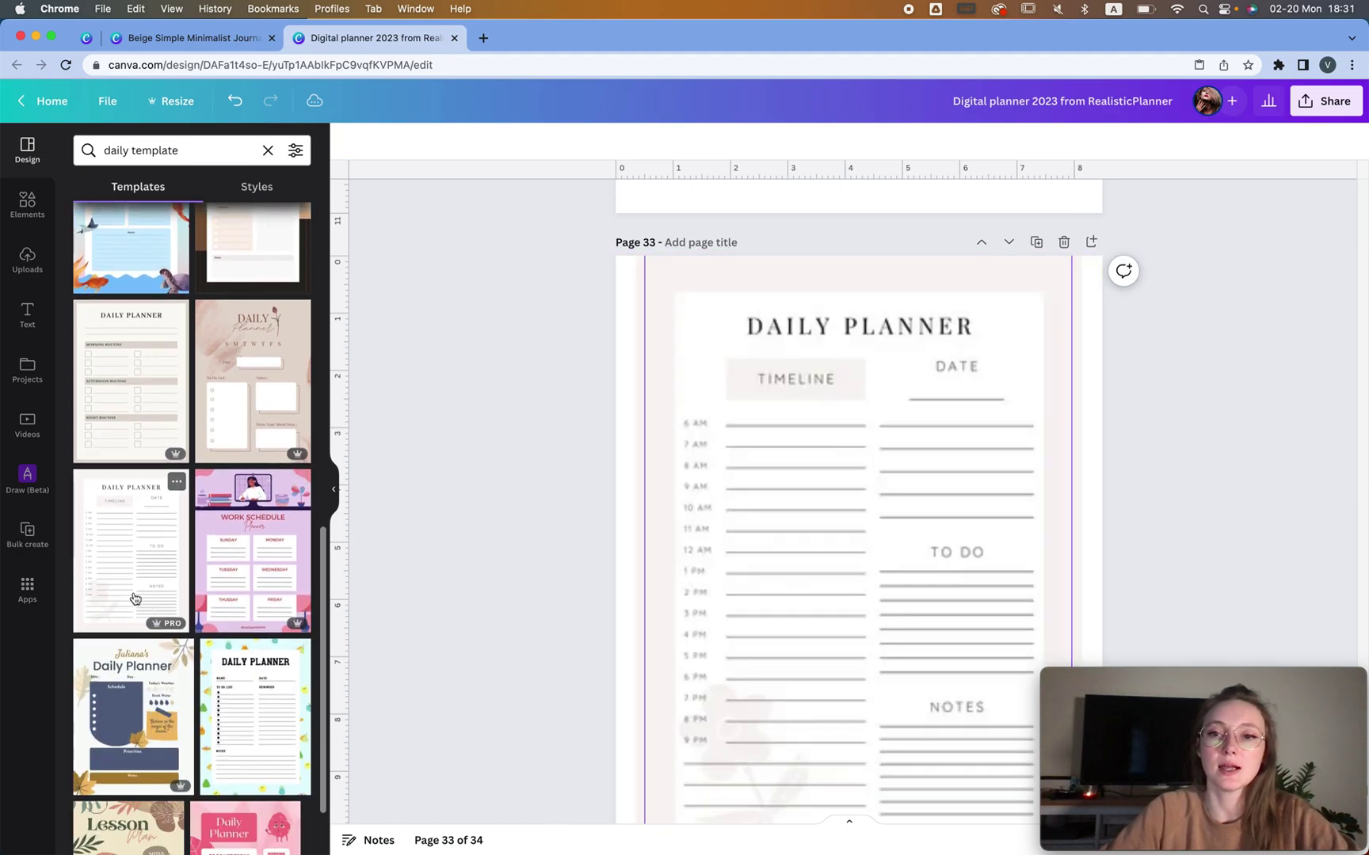
Inspect the template's title, 7 PM label, flower image and white background panel
{"action": "left_click", "coordinate": [957, 332]}
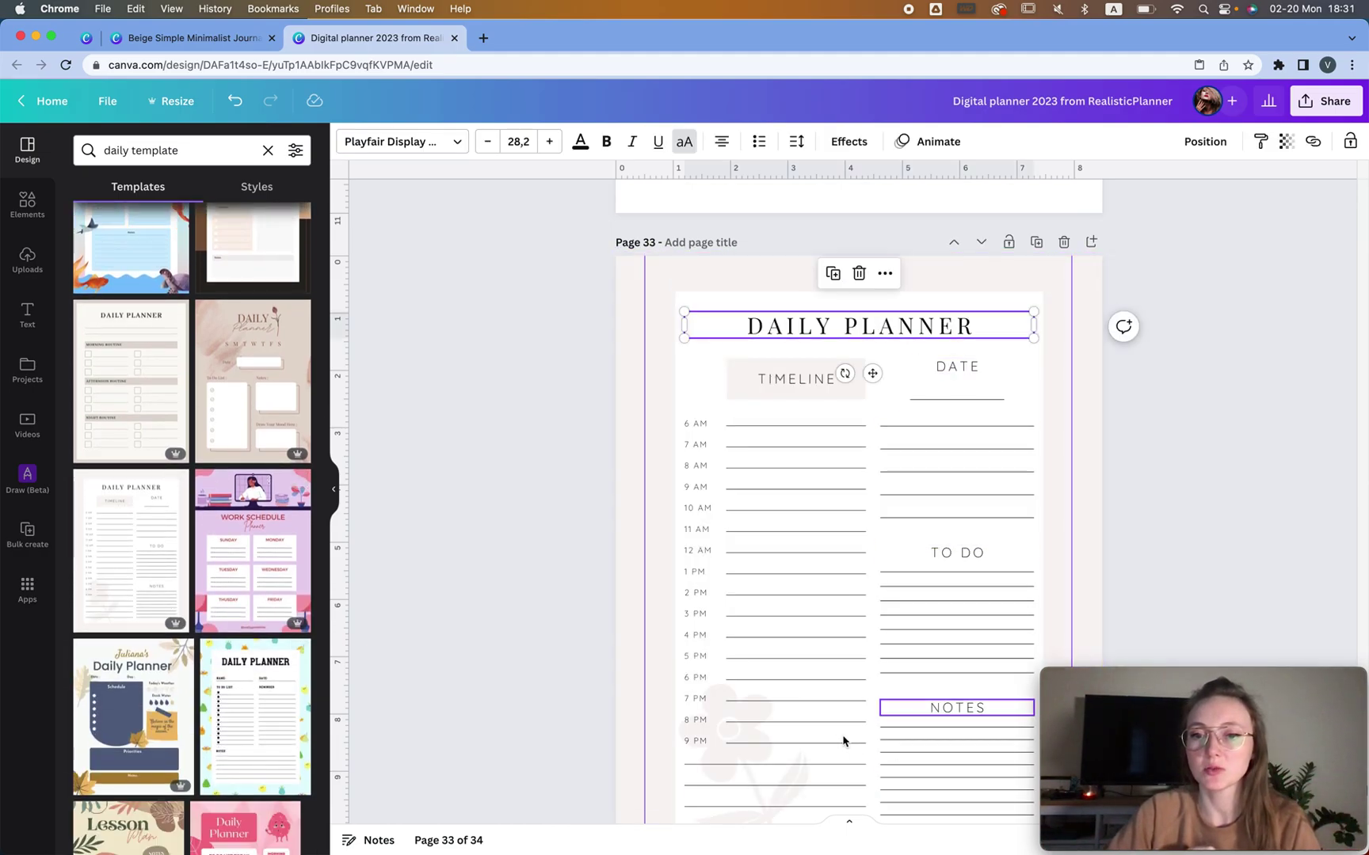
{"action": "left_click", "coordinate": [723, 702]}
{"action": "left_click", "coordinate": [745, 701]}
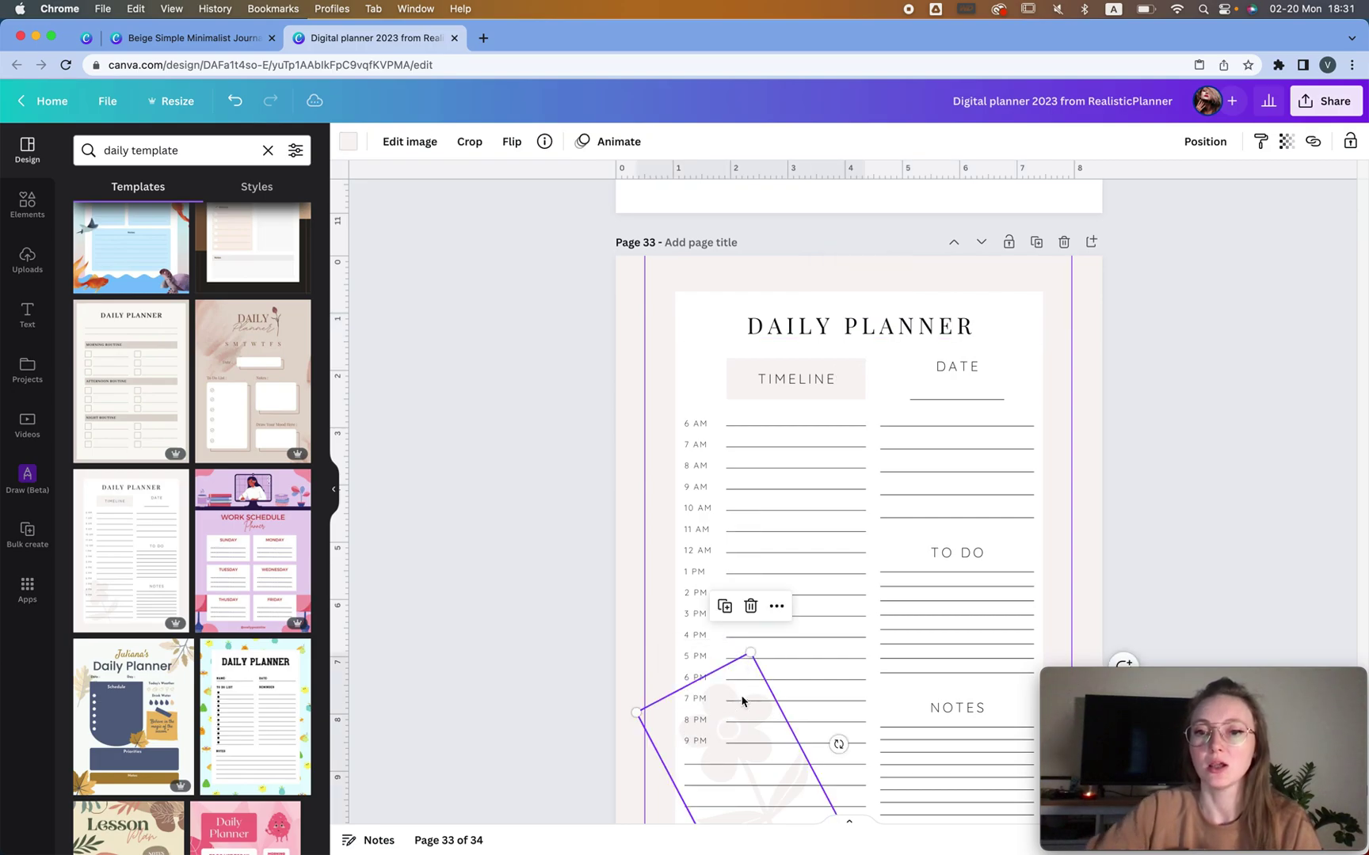
{"action": "left_click", "coordinate": [833, 335]}
{"action": "key", "text": "Escape"}
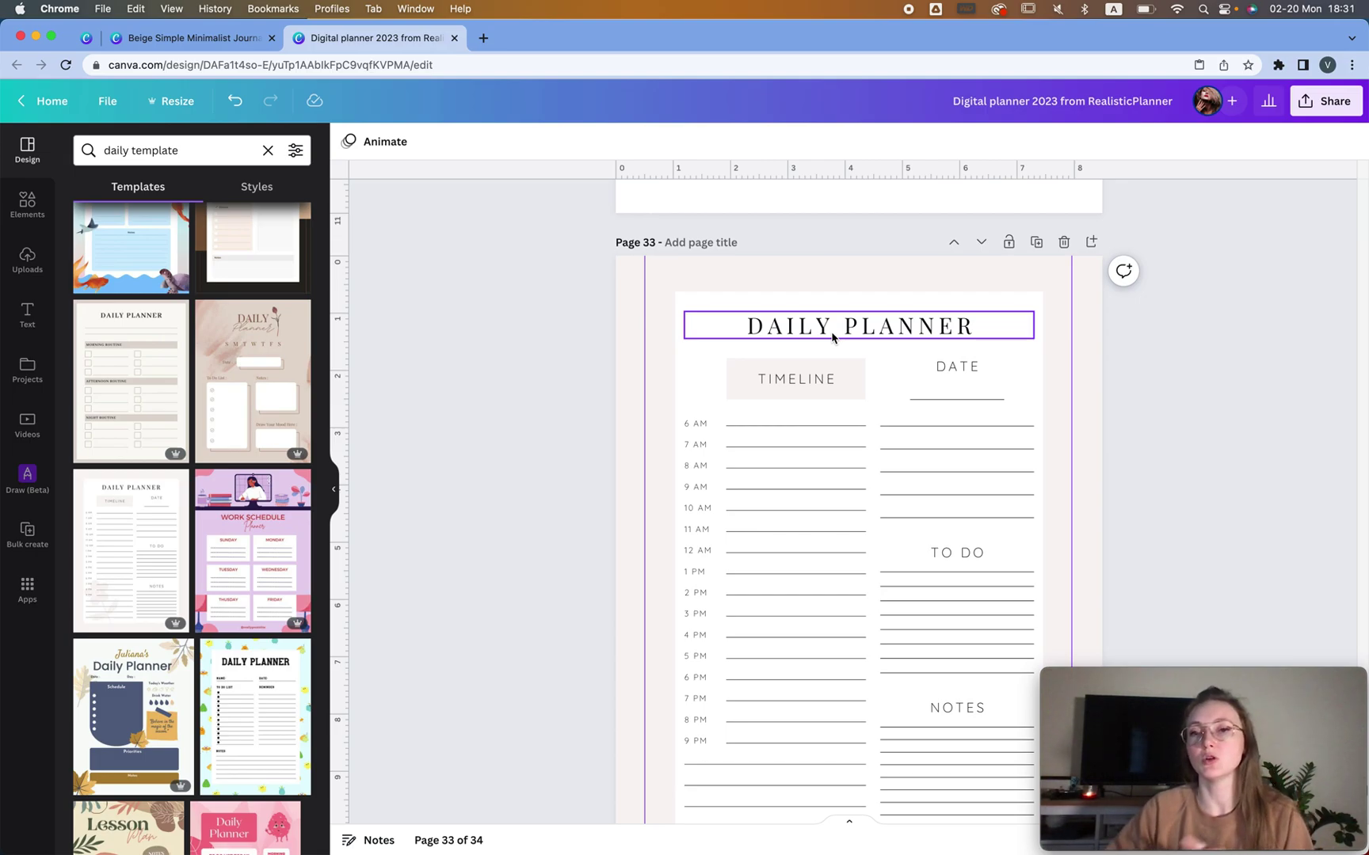
{"action": "scroll", "coordinate": [893, 355], "scroll_direction": "up", "scroll_amount": 10}
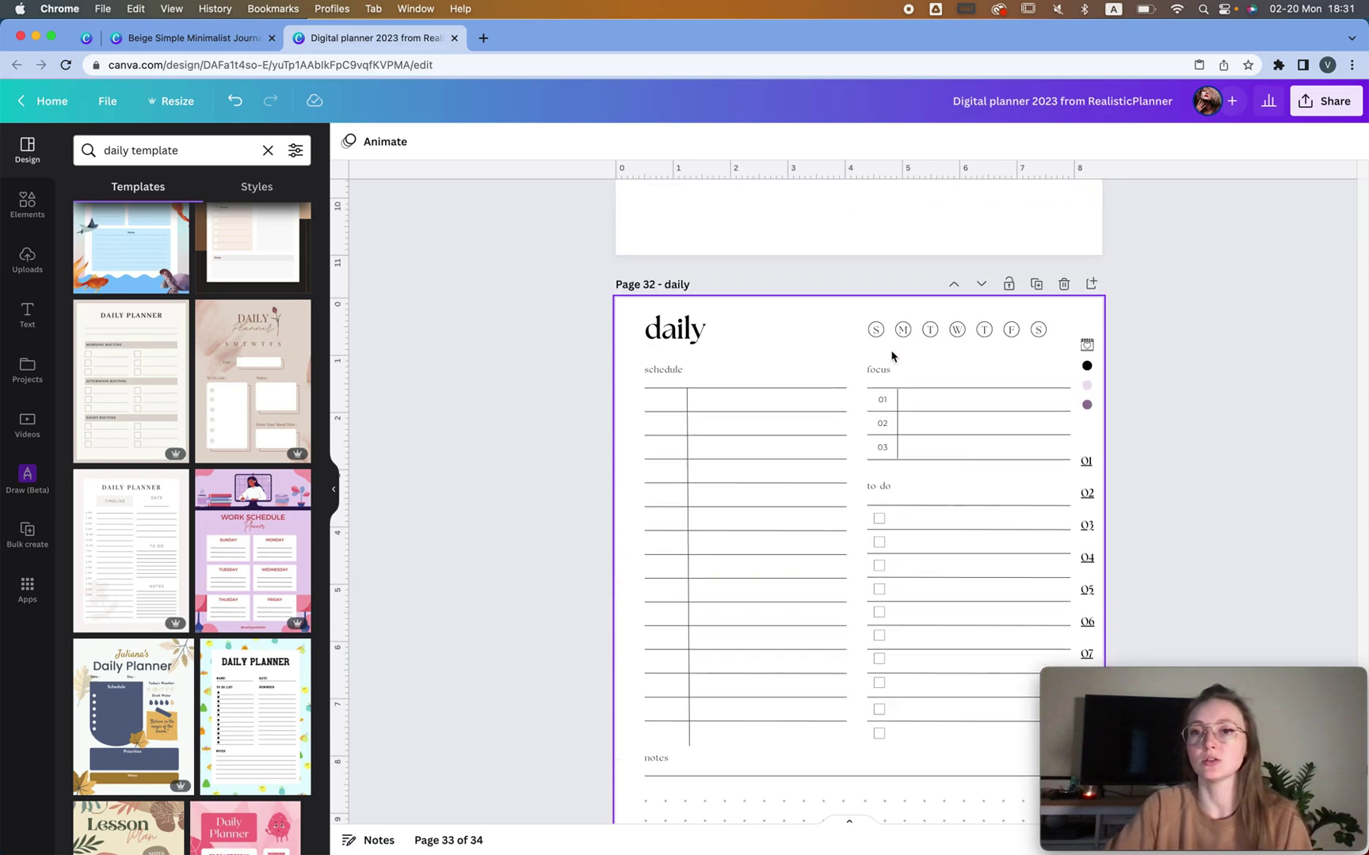
{"action": "scroll", "coordinate": [786, 685], "scroll_direction": "down", "scroll_amount": 3}
{"action": "scroll", "coordinate": [766, 461], "scroll_direction": "down", "scroll_amount": 4}
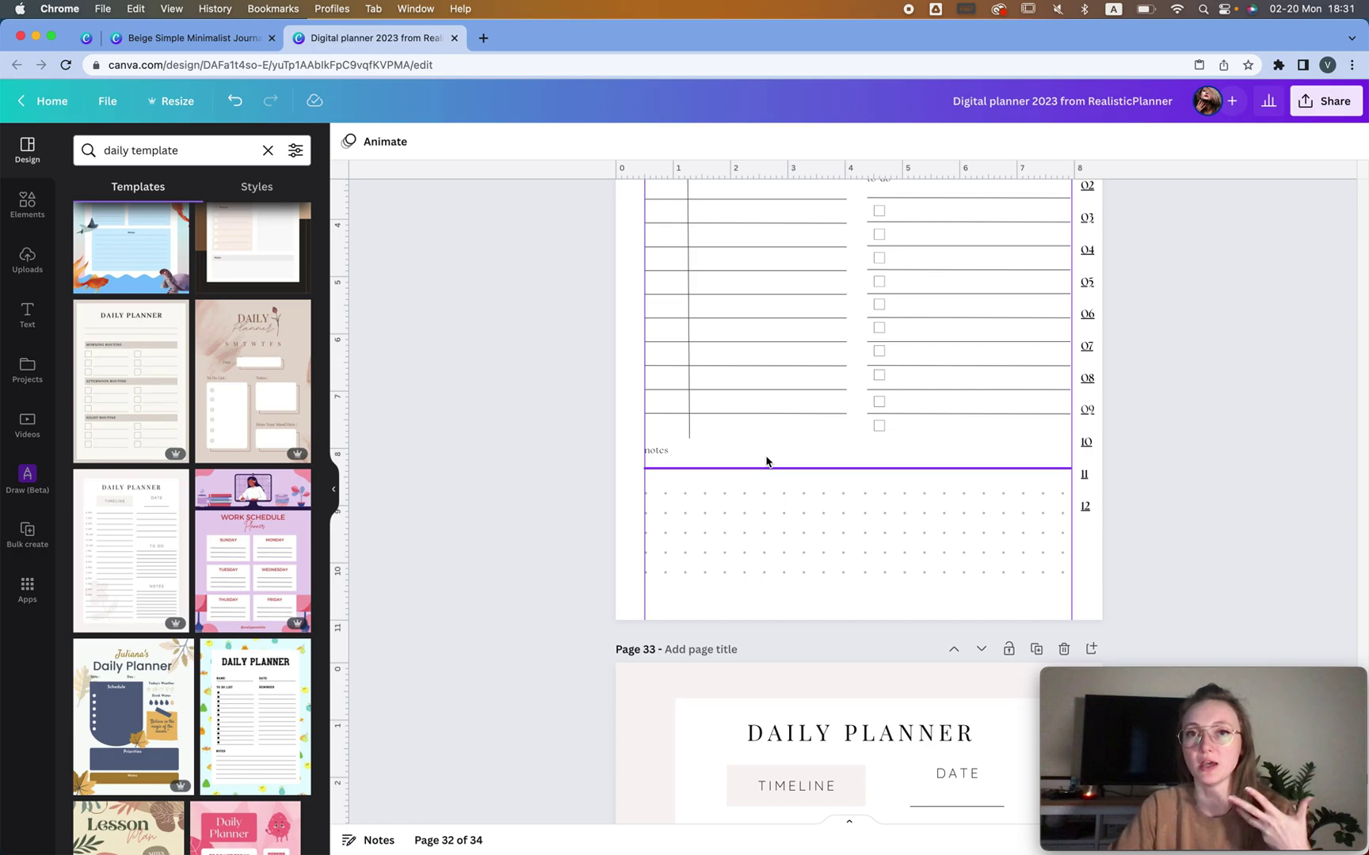
{"action": "scroll", "coordinate": [766, 462], "scroll_direction": "up", "scroll_amount": 2}
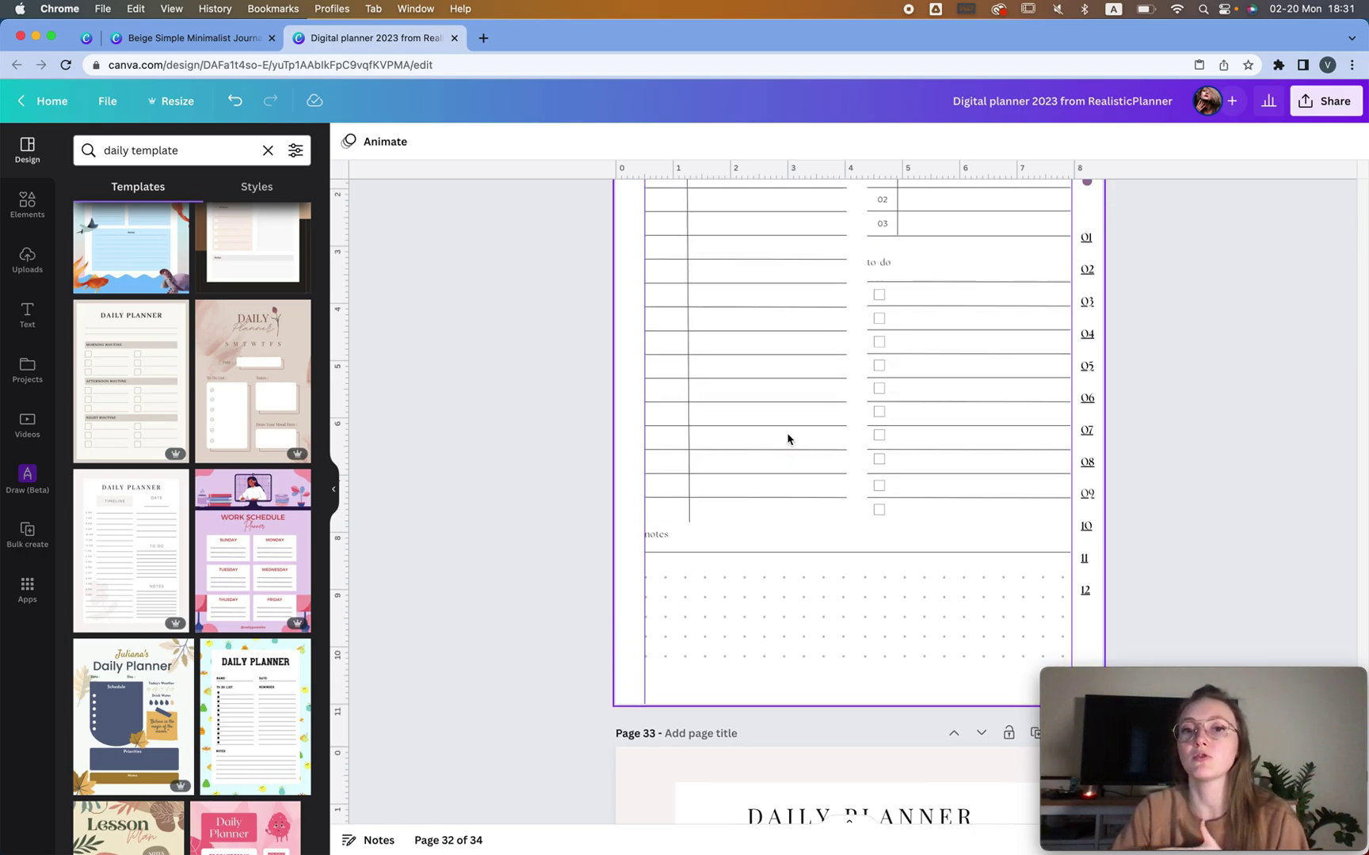
{"action": "scroll", "coordinate": [862, 442], "scroll_direction": "up", "scroll_amount": 2}
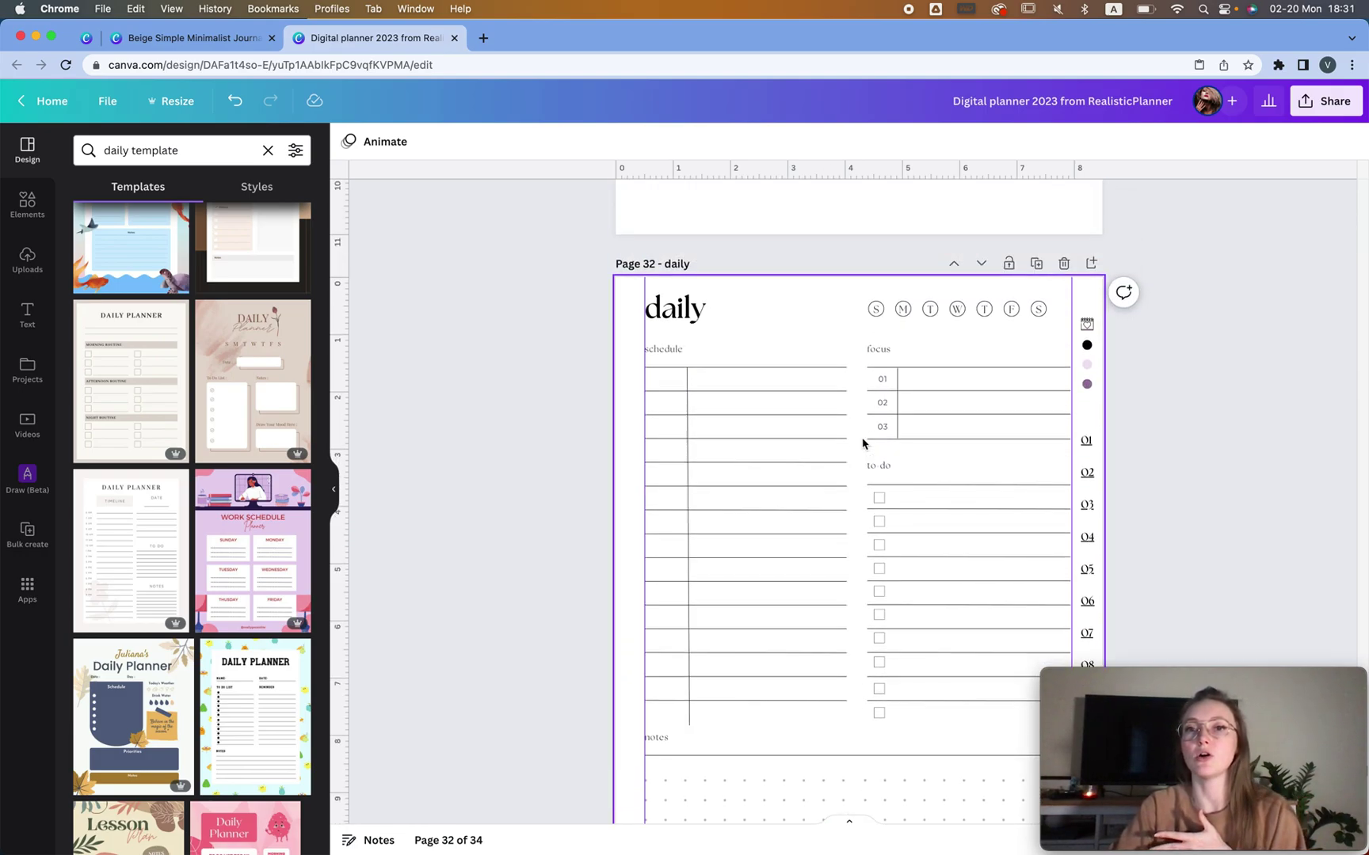